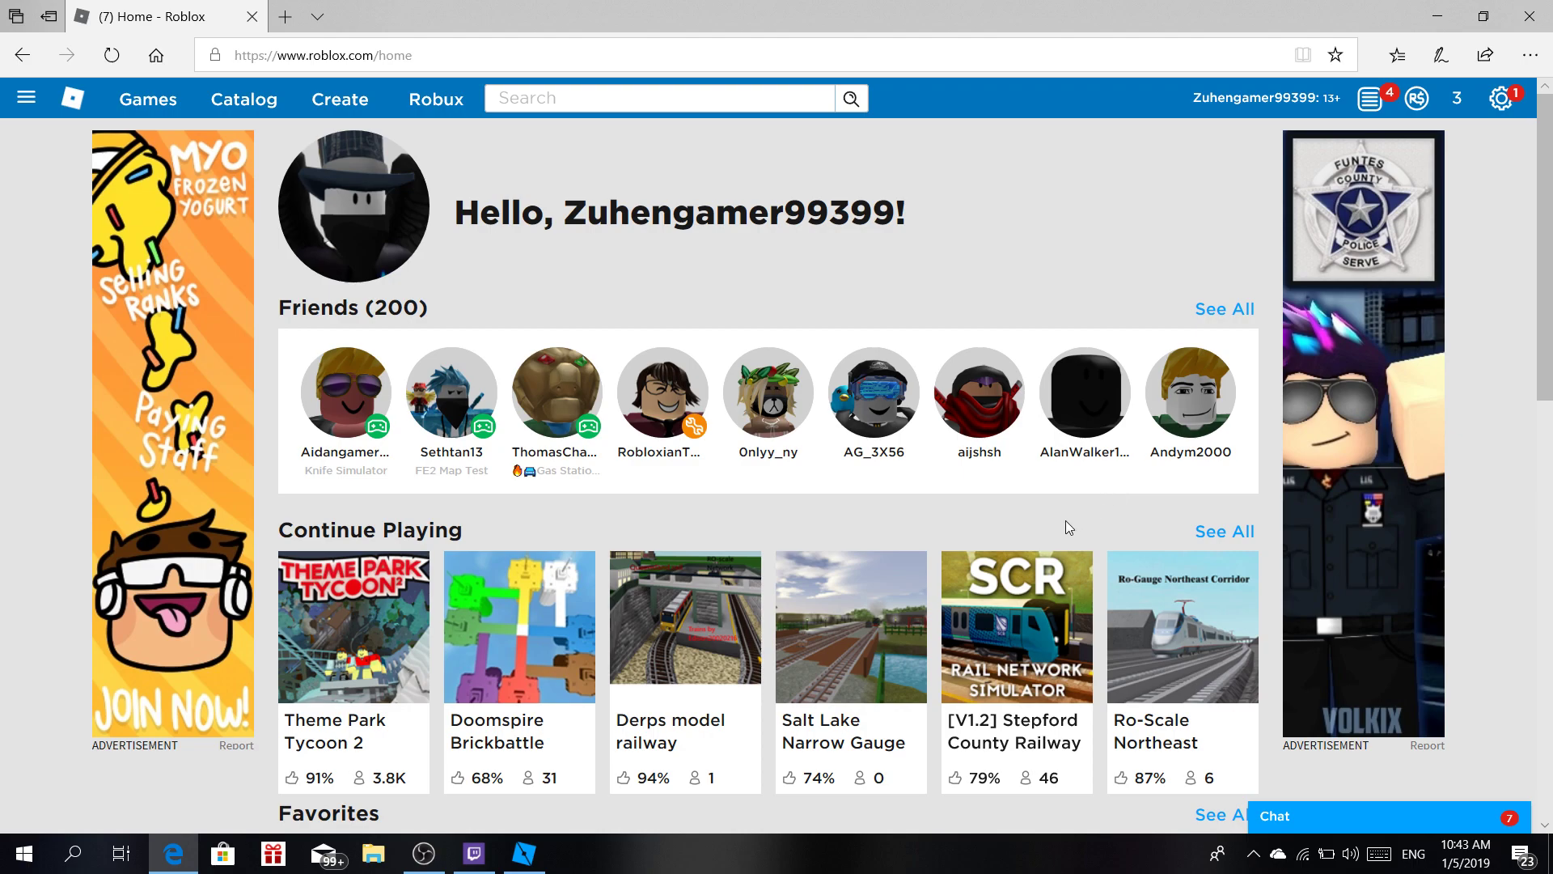
Search the Roblox games for "ro scale".
{"action": "left_click", "coordinate": [578, 102]}
{"action": "type", "text": "ro scale"}
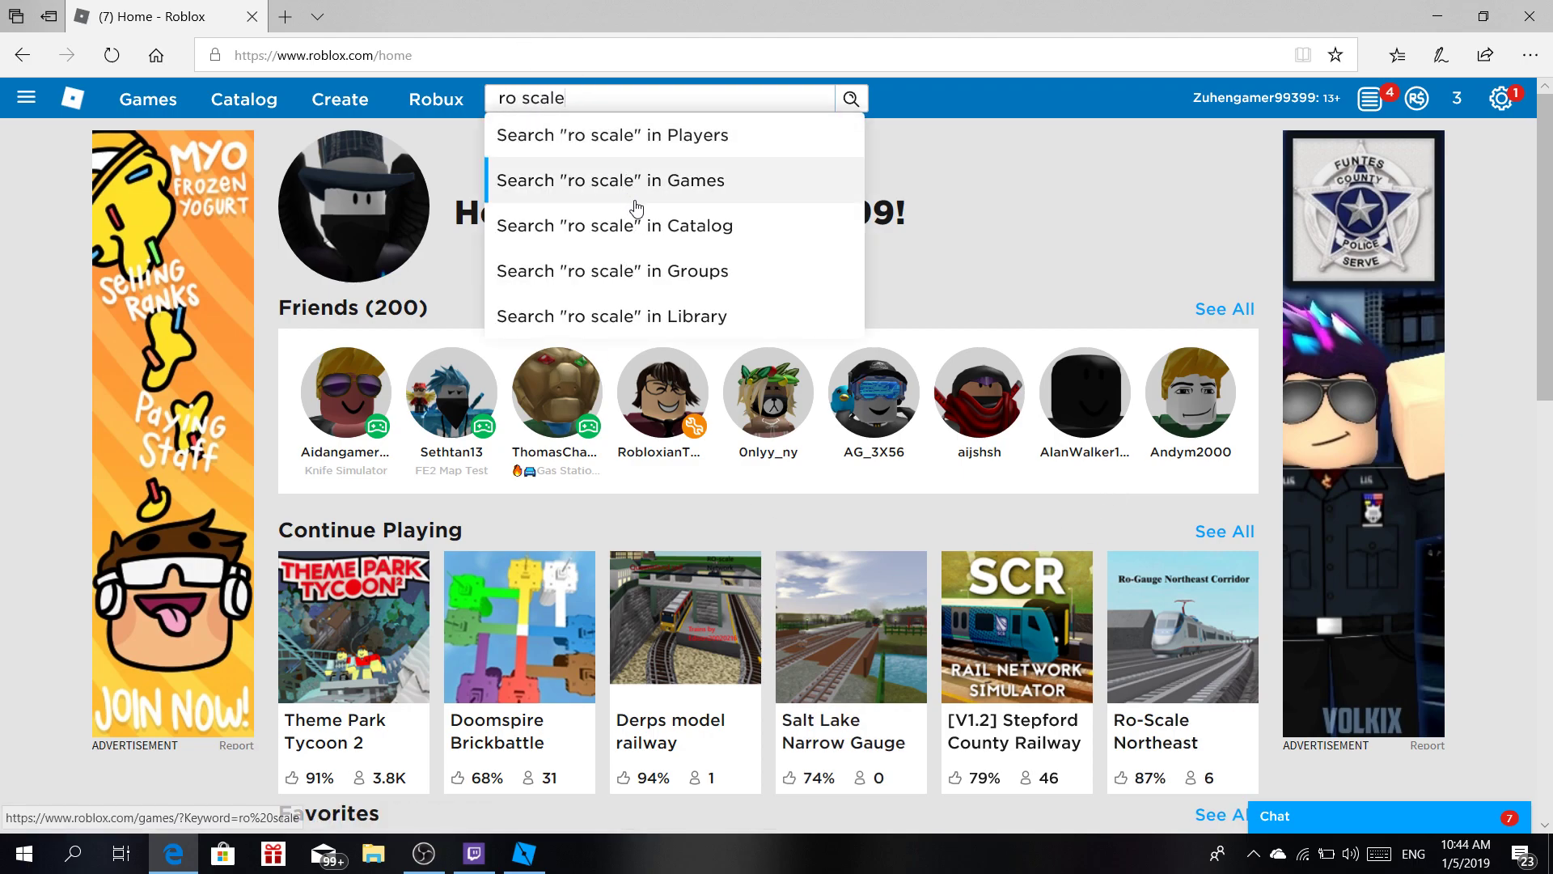
{"action": "left_click", "coordinate": [645, 183]}
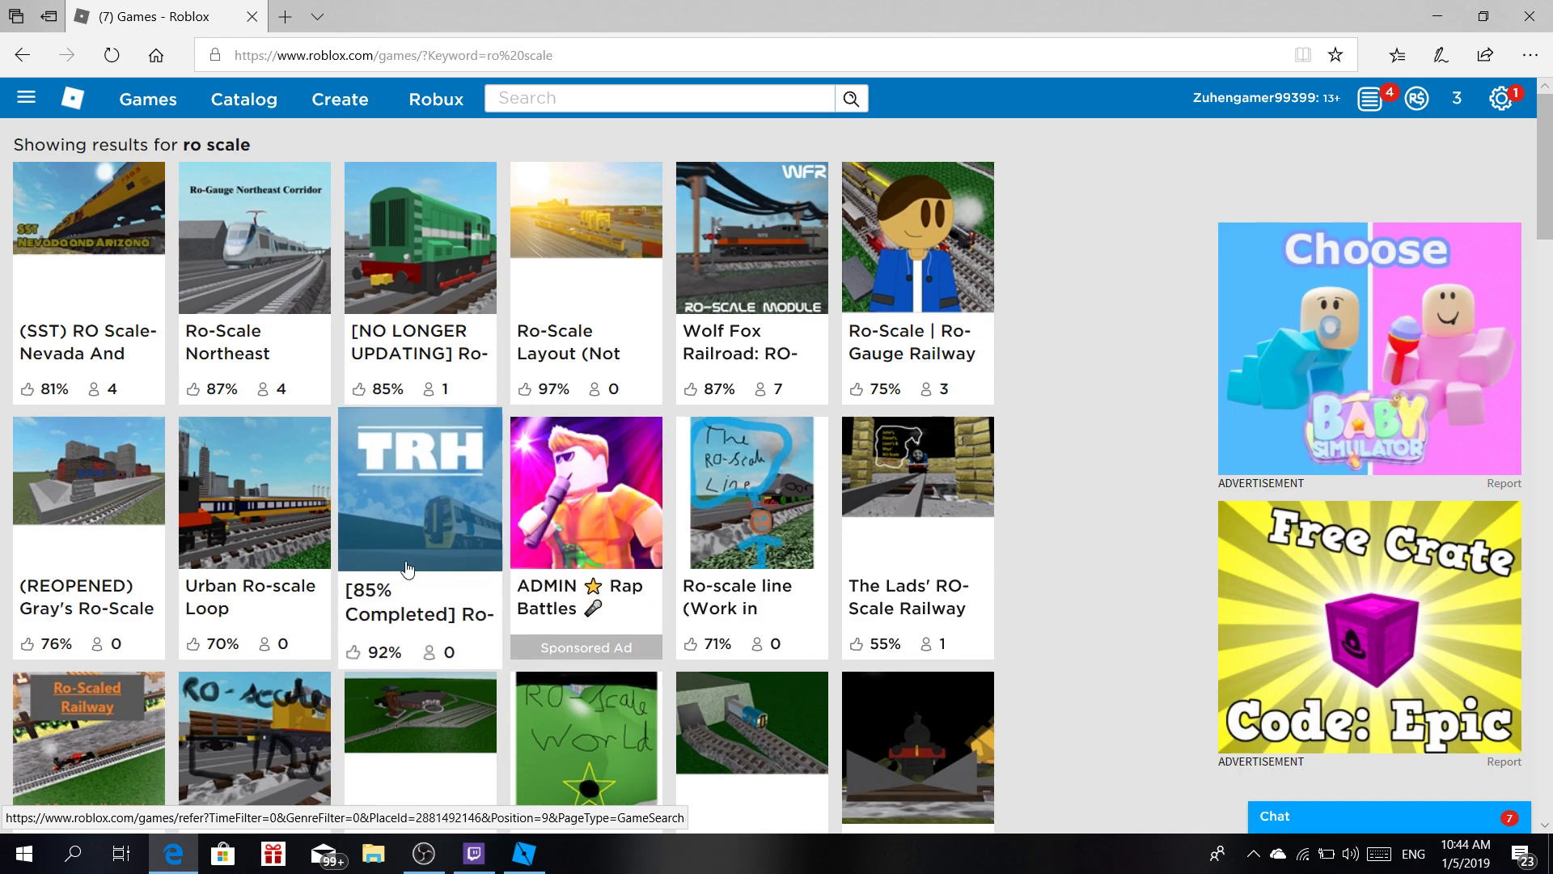
Switch to Roblox Studio and search the marketplace models for "ro scale".
{"action": "left_click", "coordinate": [524, 853]}
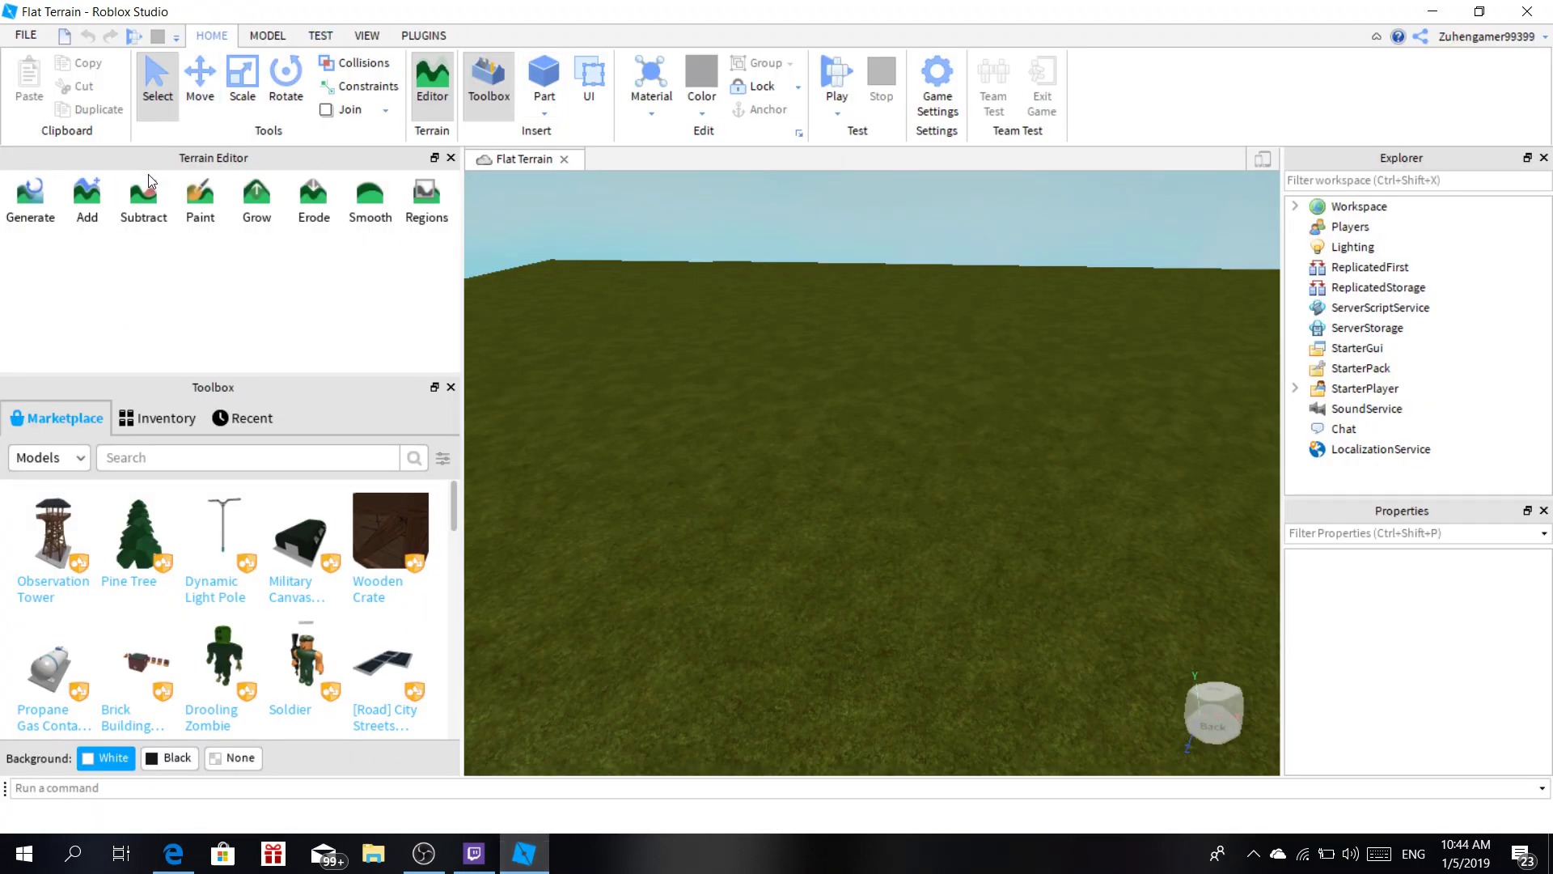
{"action": "left_click", "coordinate": [279, 459]}
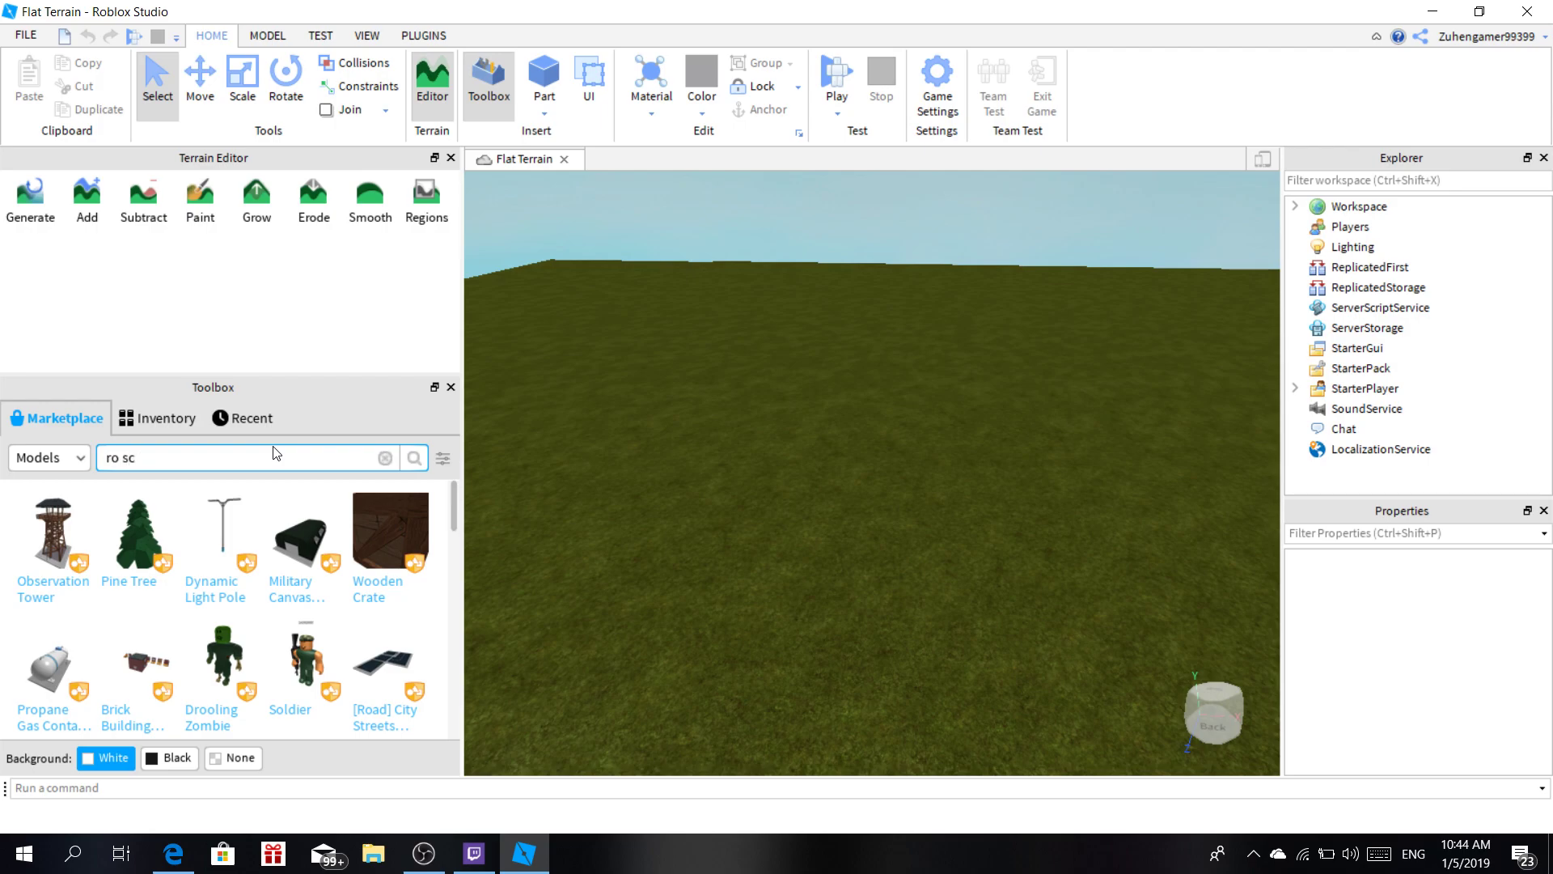
{"action": "key", "text": "Return"}
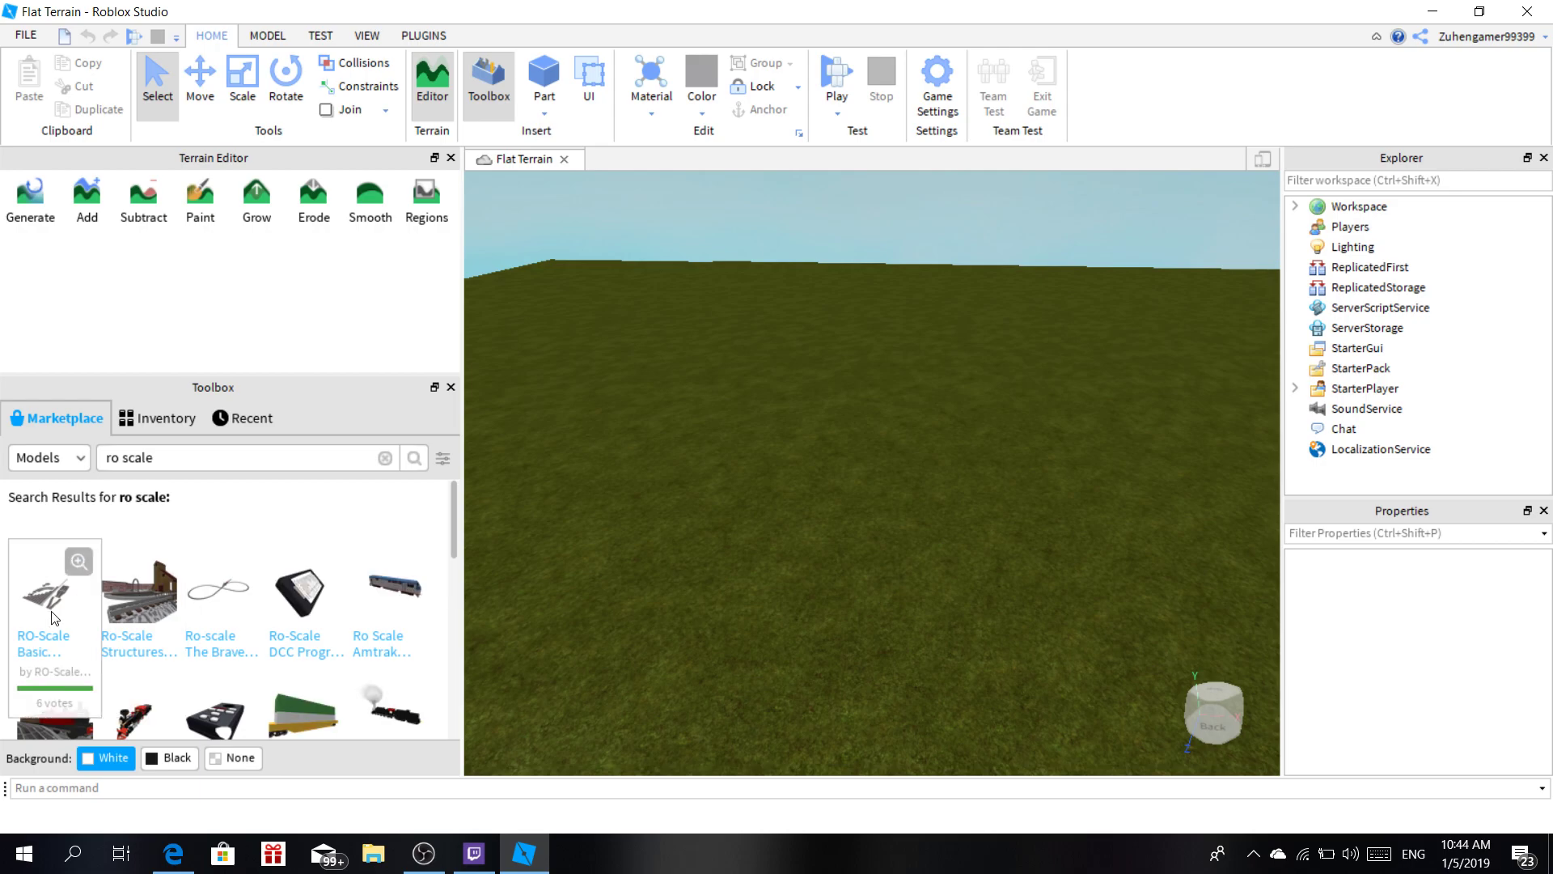
Insert the RO-Scale Track Pack, delete any duplicate copy and position the pack on the flat terrain.
{"action": "left_click", "coordinate": [89, 624]}
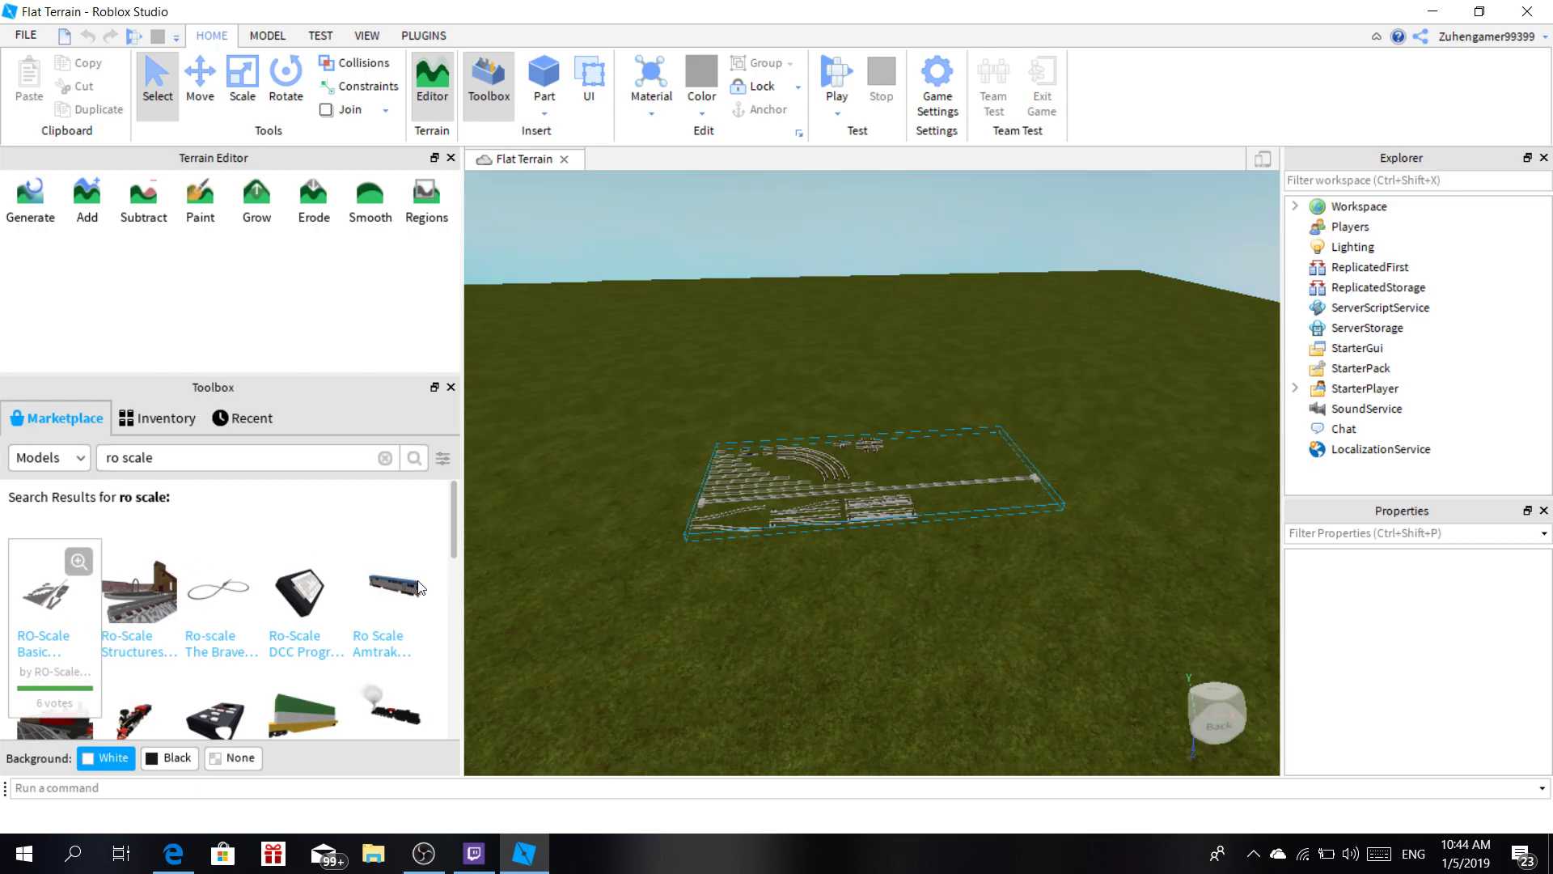
{"action": "left_click_drag", "start_coordinate": [827, 516], "coordinate": [818, 431]}
{"action": "key", "text": "Delete"}
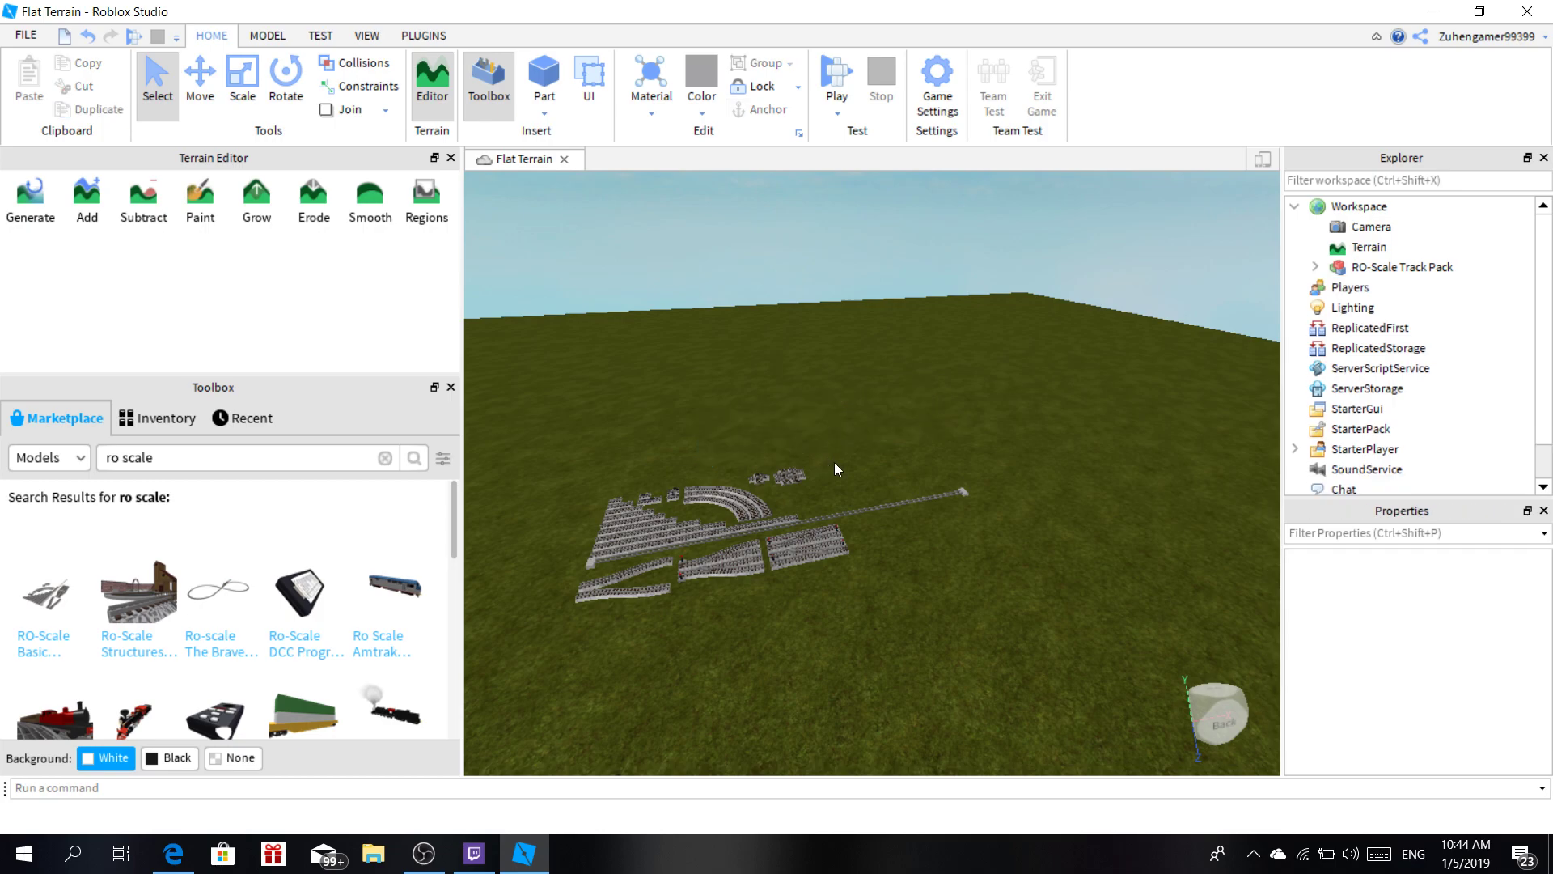
{"action": "right_click_drag", "start_coordinate": [833, 462], "coordinate": [809, 482]}
{"action": "scroll", "coordinate": [808, 482], "scroll_direction": "up", "scroll_amount": 3}
{"action": "left_click_drag", "start_coordinate": [725, 420], "coordinate": [782, 385]}
{"action": "left_click", "coordinate": [781, 385]}
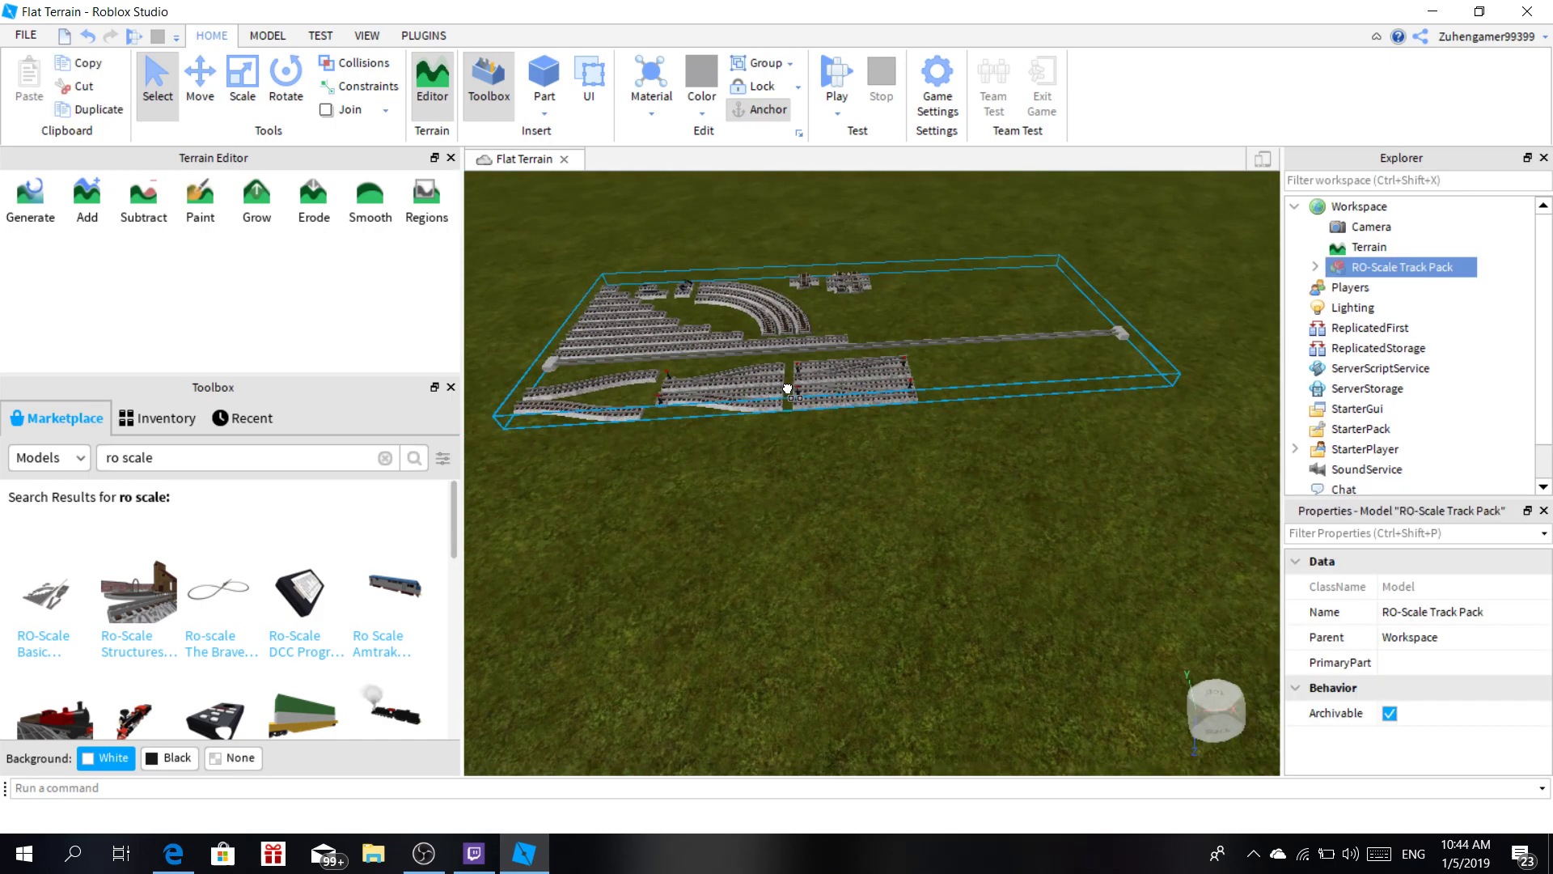
{"action": "key", "text": "s"}
{"action": "key", "text": "a"}
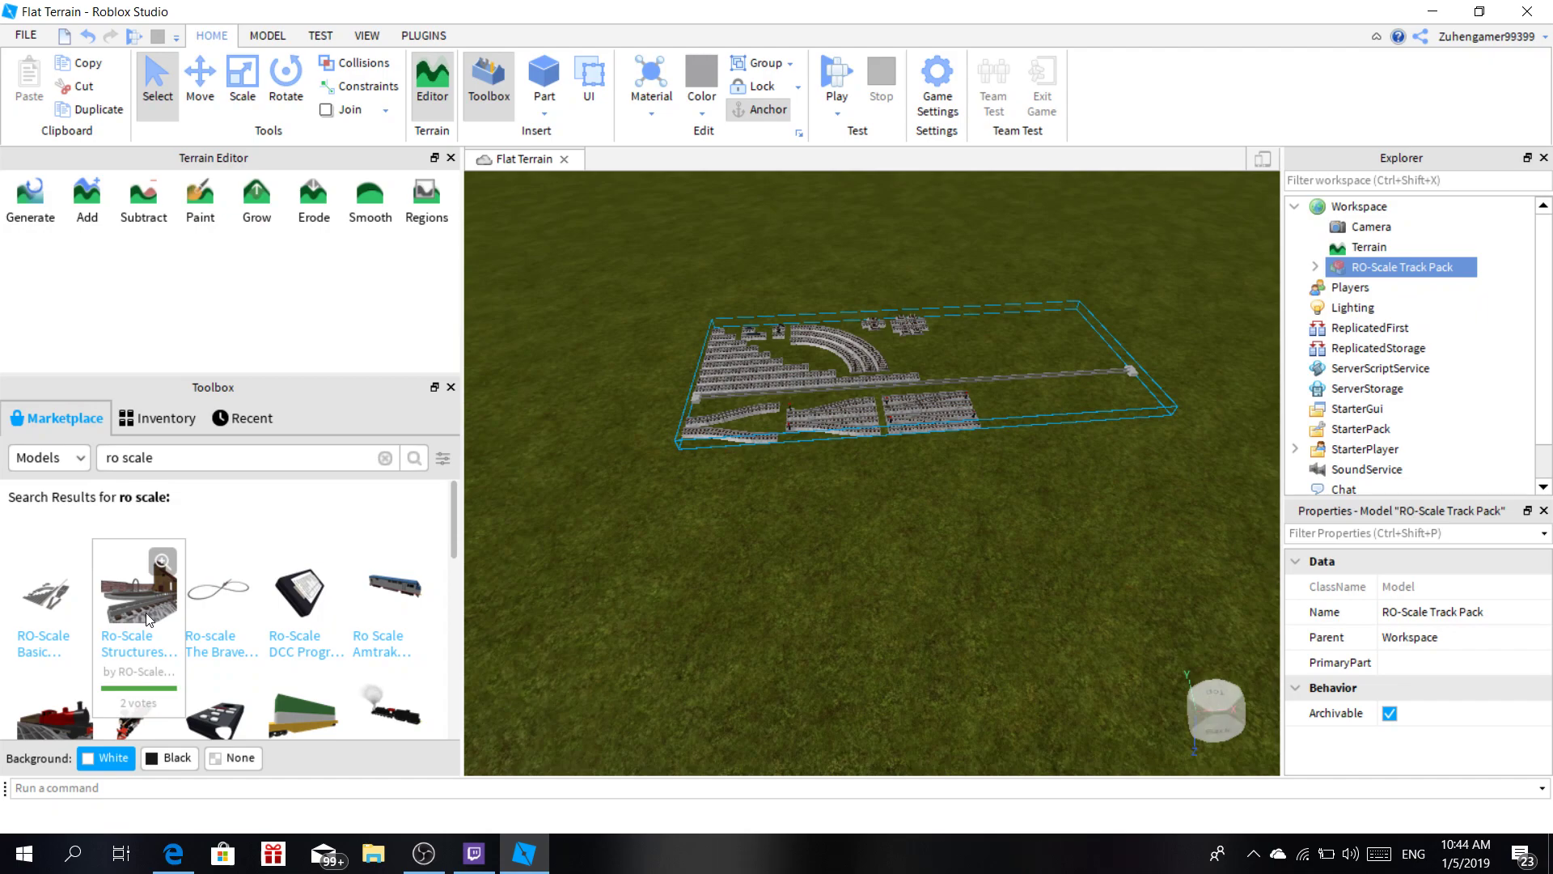
Insert the Ro-Scale Structures Pack beside the track pack and delete the extra copy overlapping the tracks.
{"action": "left_click_drag", "start_coordinate": [148, 619], "coordinate": [600, 410]}
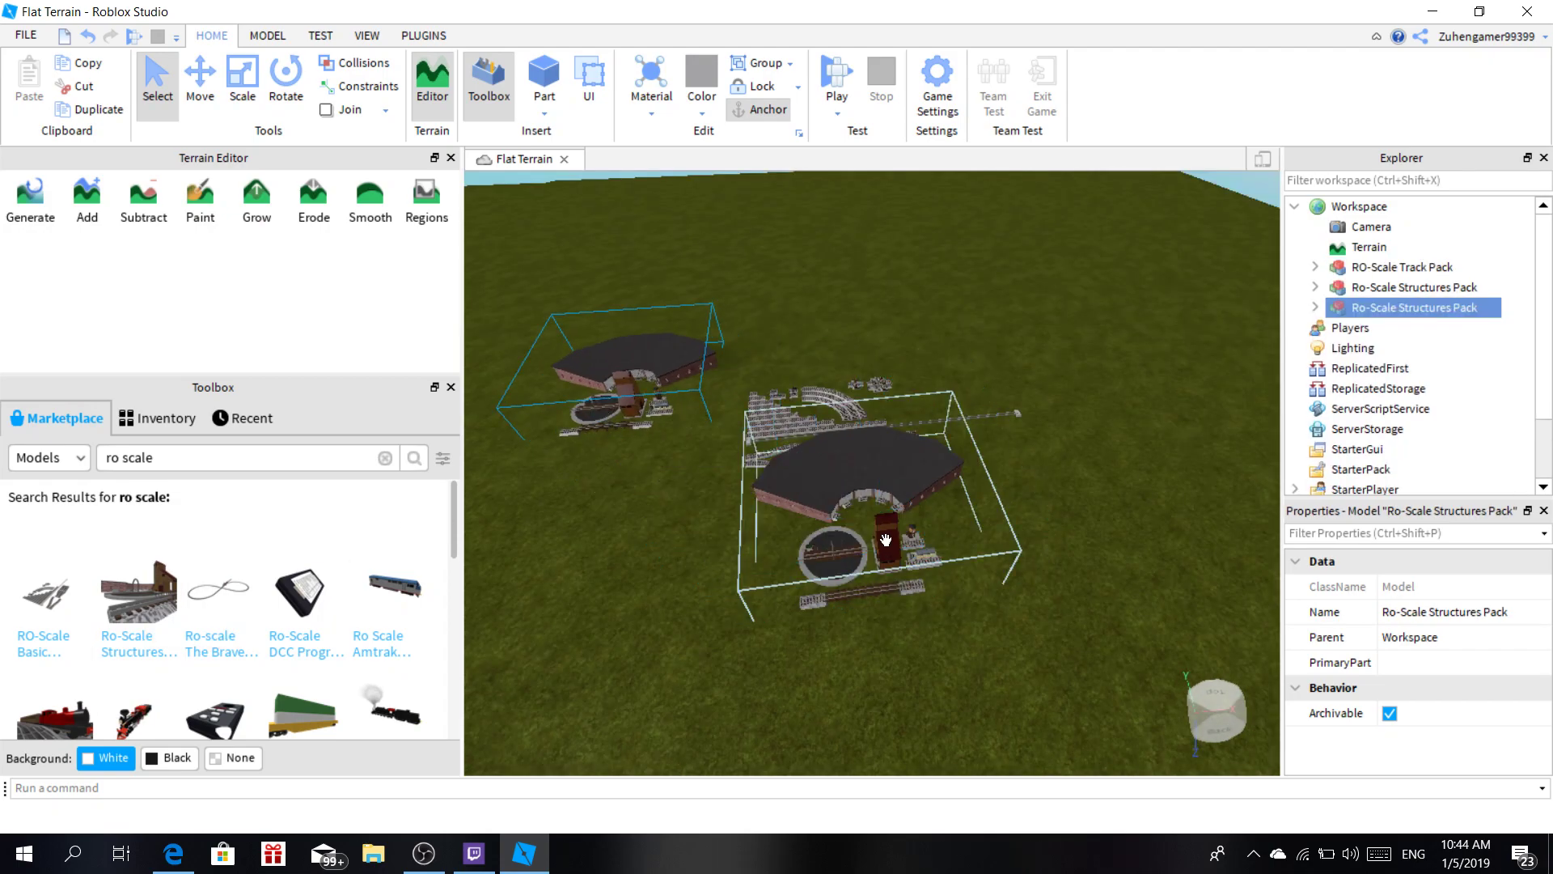
{"action": "left_click", "coordinate": [878, 524]}
{"action": "key", "text": "Delete"}
{"action": "key", "text": "w"}
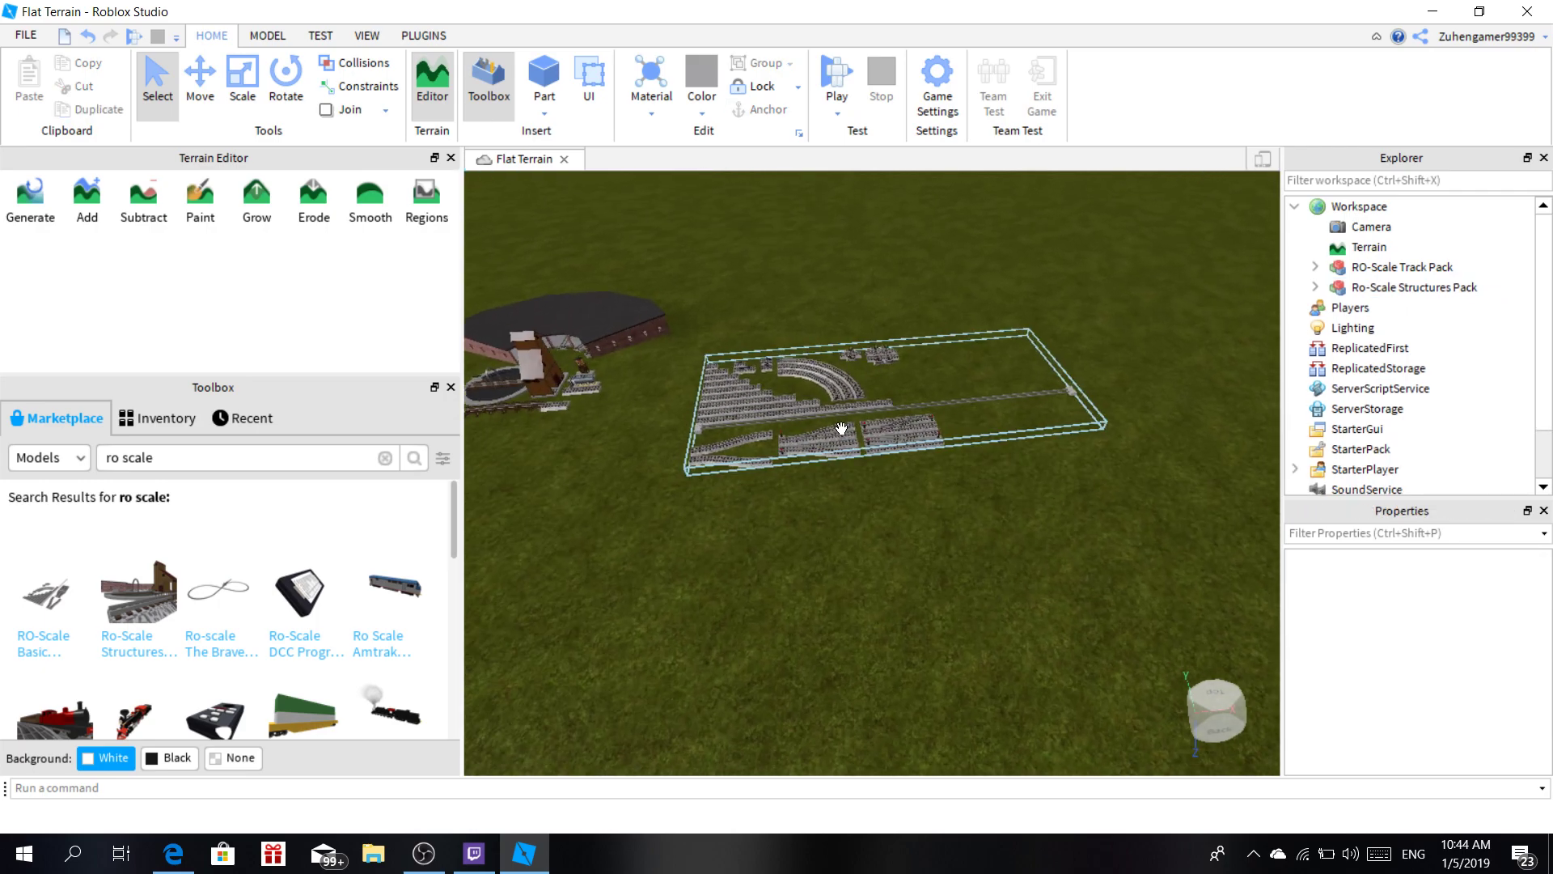
Ungroup the RO-Scale Track Pack and its category groups into individual track pieces.
{"action": "right_click", "coordinate": [836, 441]}
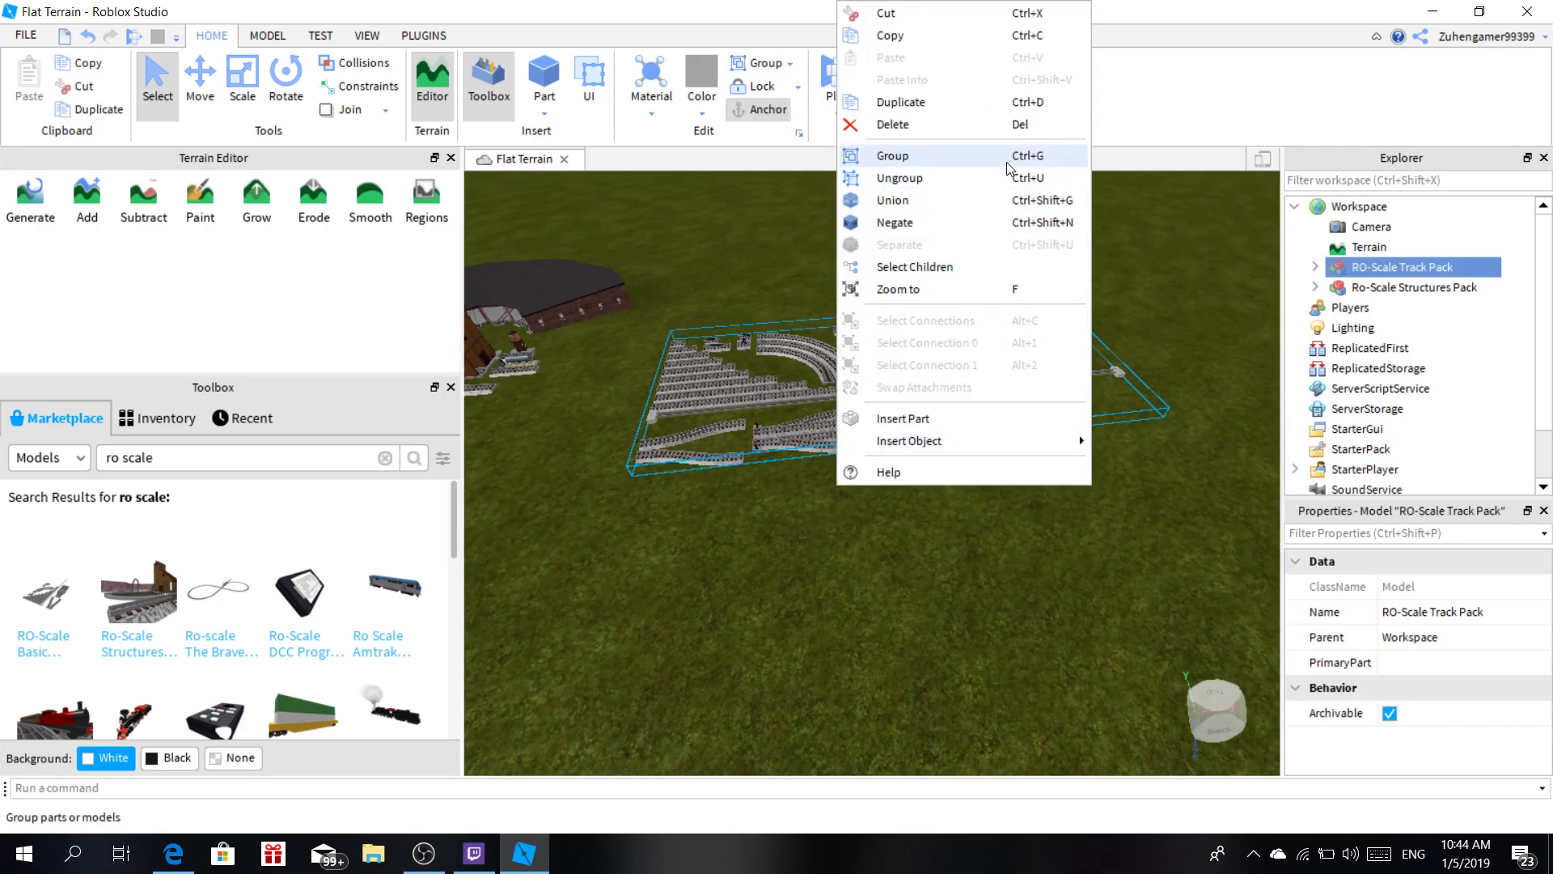
{"action": "left_click", "coordinate": [983, 180]}
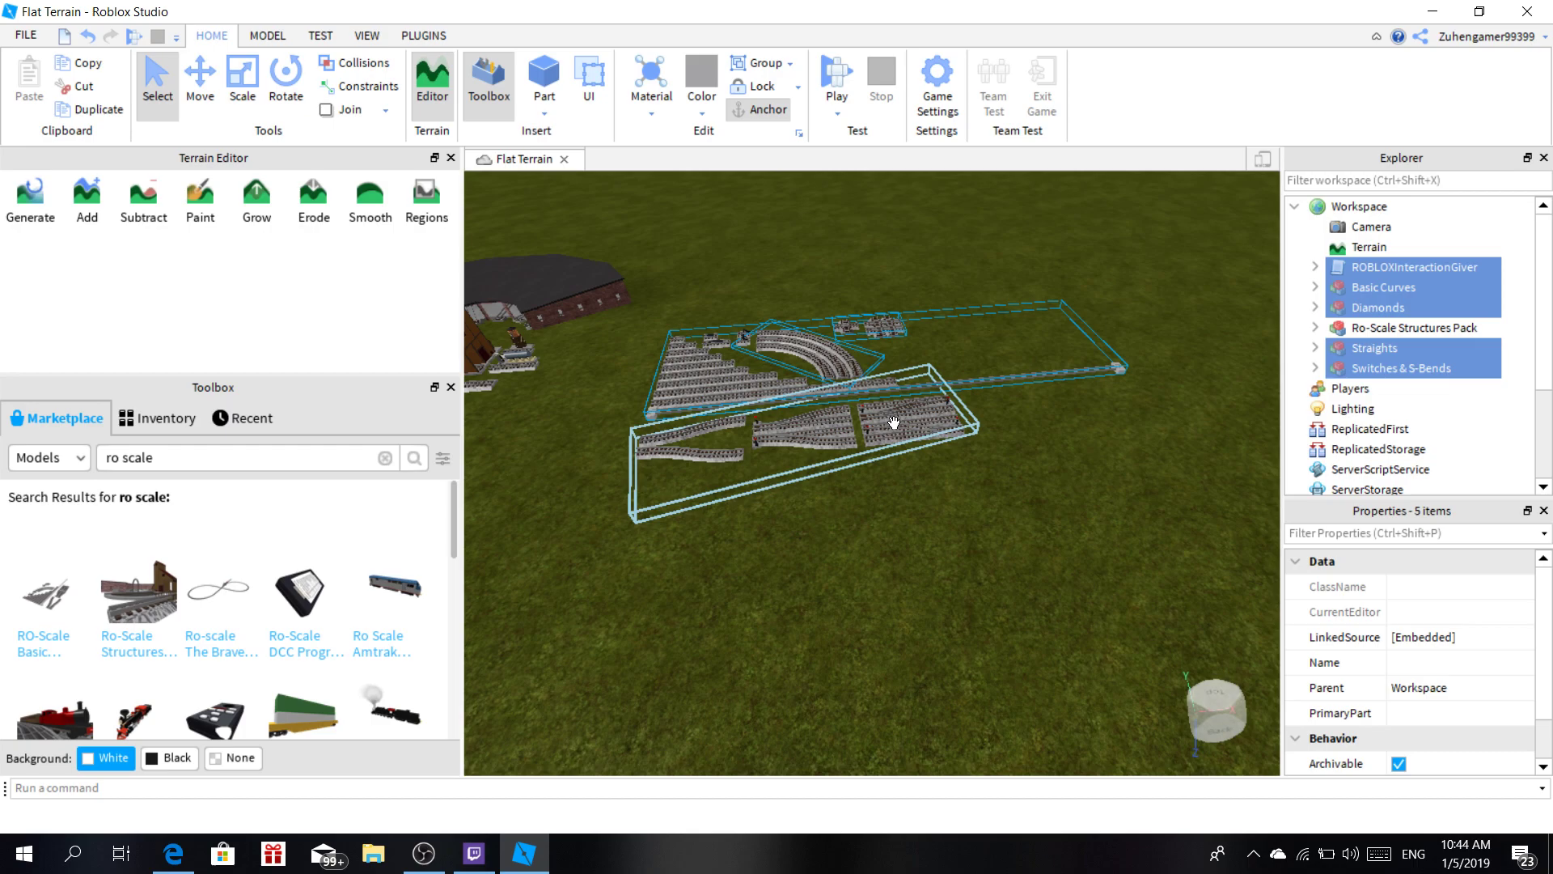
{"action": "right_click", "coordinate": [1443, 312]}
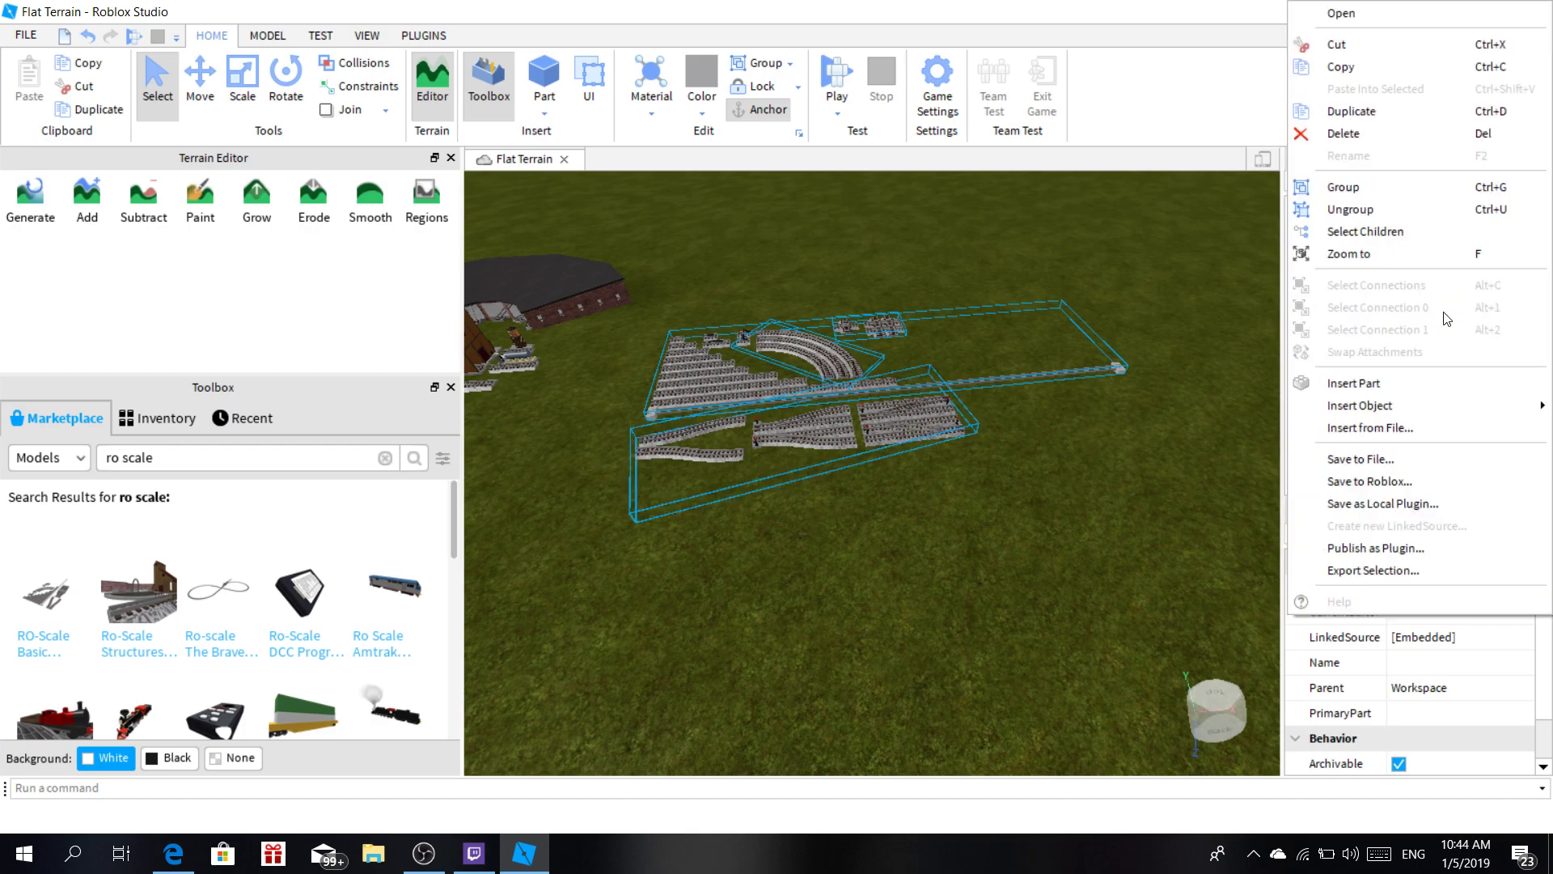
{"action": "left_click", "coordinate": [1358, 209]}
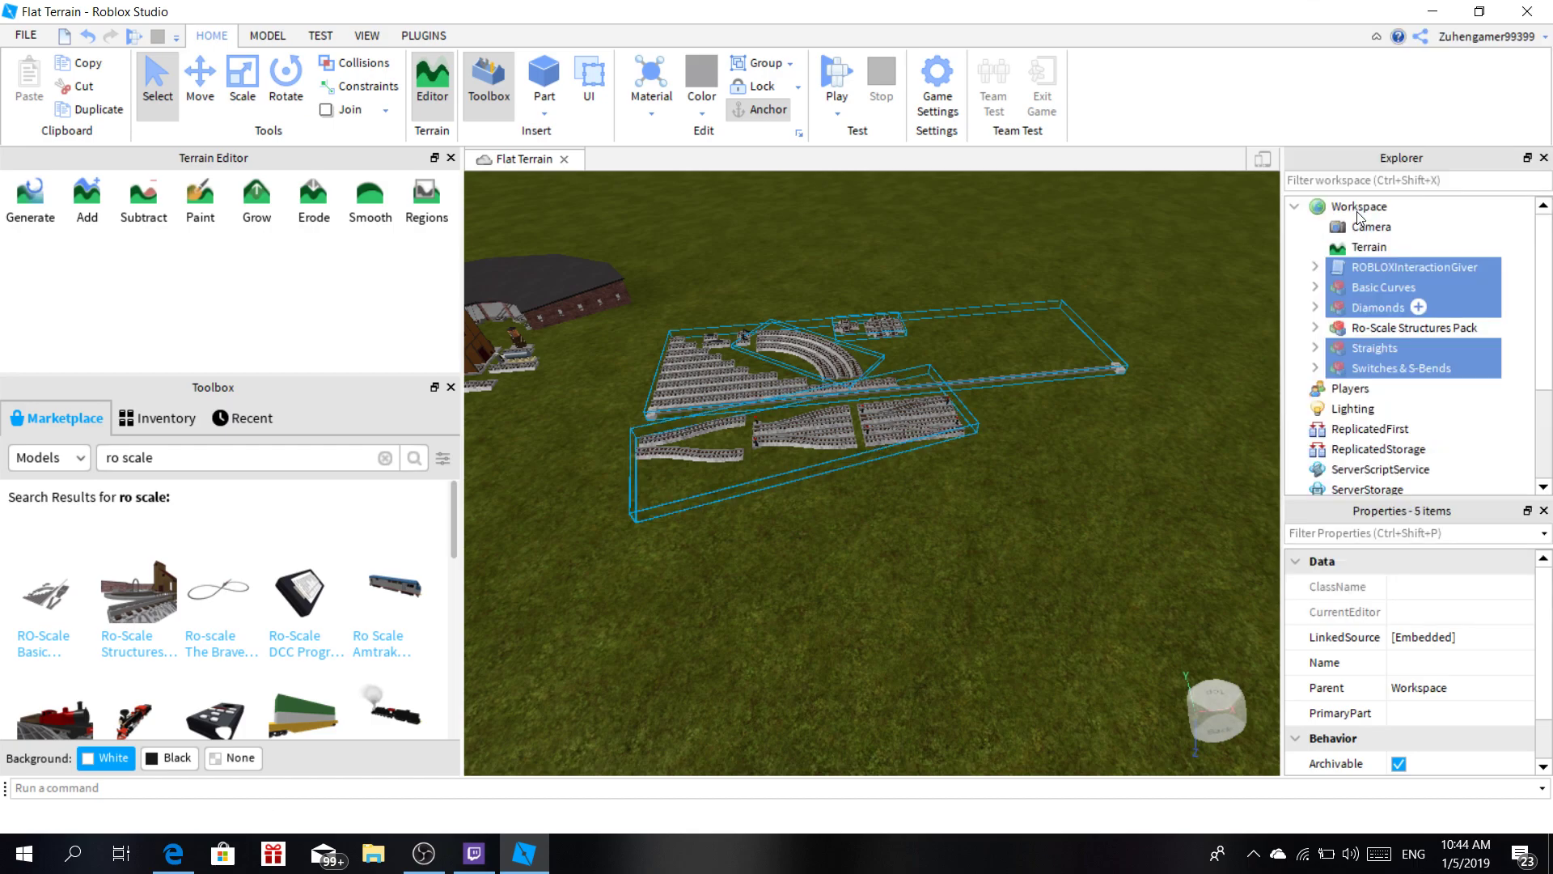
{"action": "left_click", "coordinate": [1071, 478]}
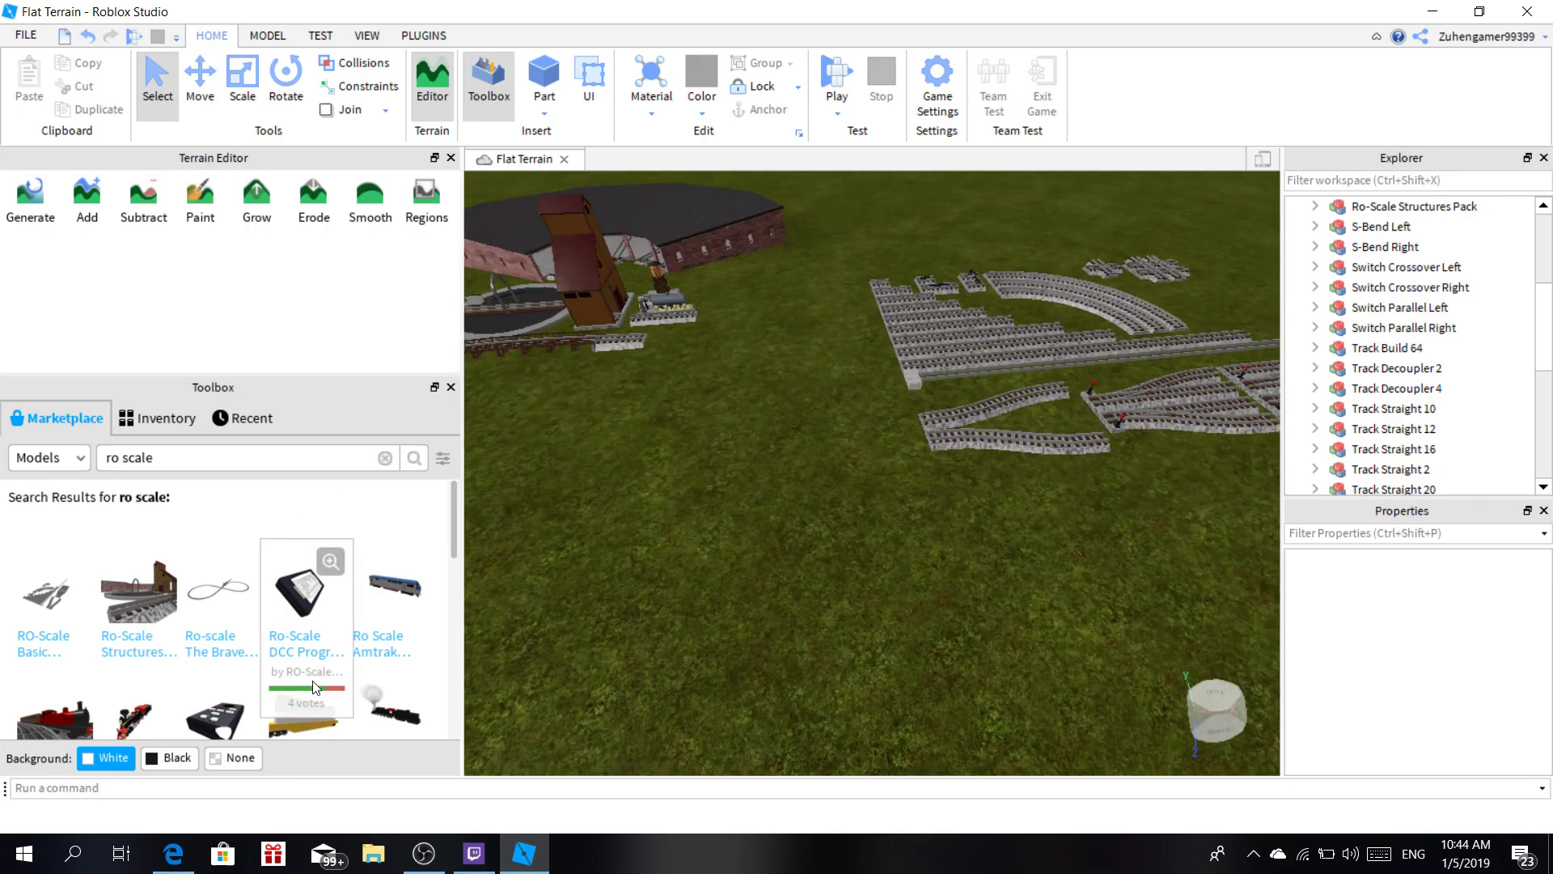
Search the marketplace models for "ro scale ladder".
{"action": "scroll", "coordinate": [271, 518], "scroll_direction": "down", "scroll_amount": 1}
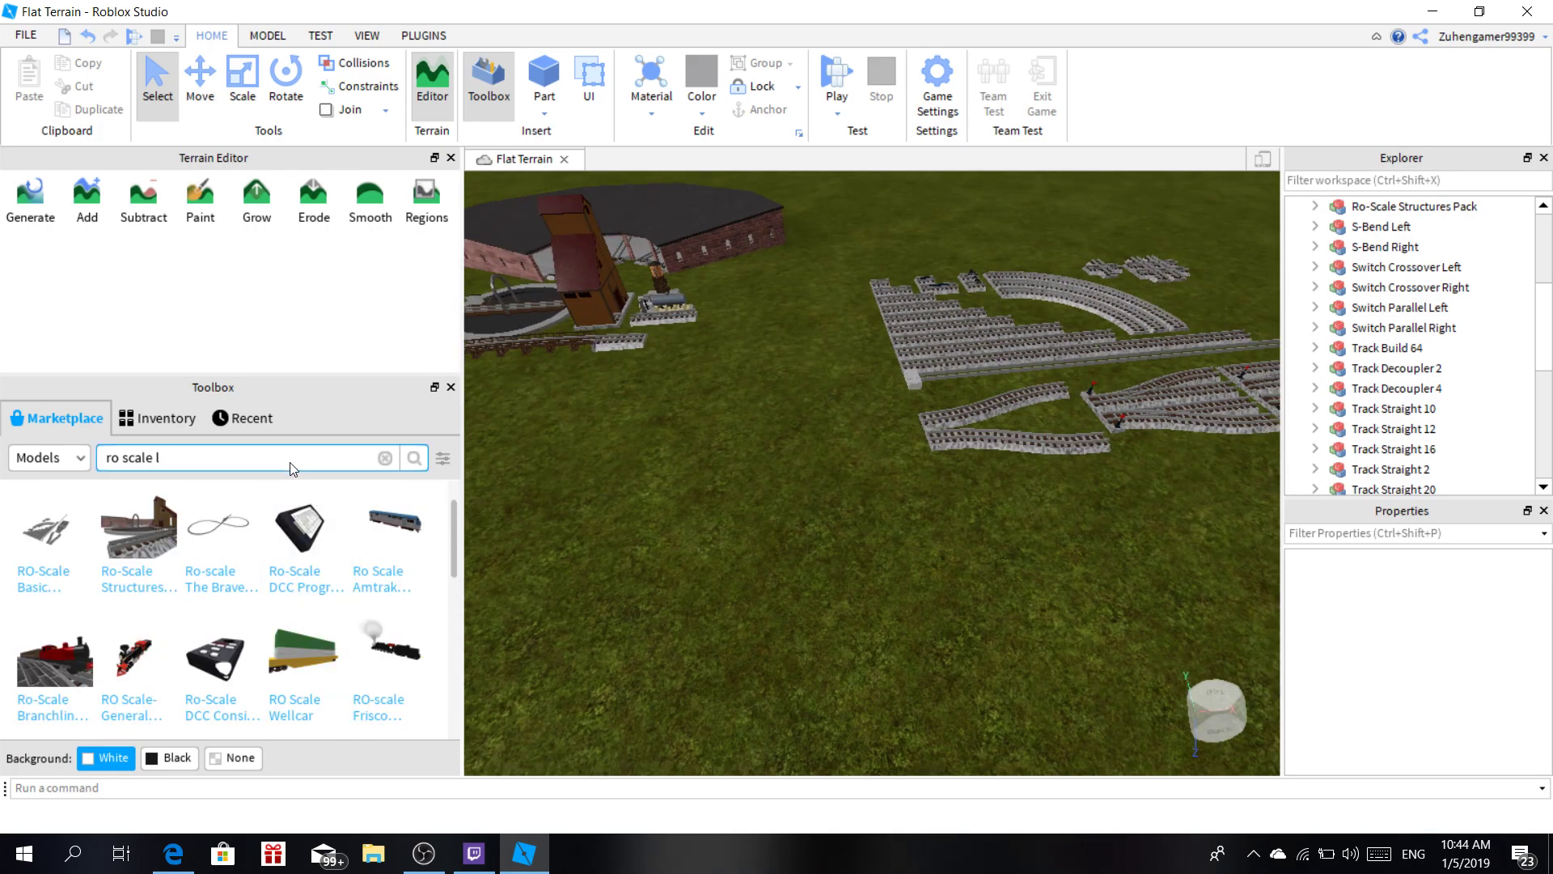
{"action": "type", "text": "addre set"}
{"action": "key", "text": "BackSpace"}
{"action": "key", "text": "BackSpace"}
{"action": "key", "text": "BackSpace"}
{"action": "key", "text": "BackSpace"}
{"action": "key", "text": "BackSpace"}
{"action": "key", "text": "BackSpace"}
{"action": "type", "text": "er"}
{"action": "key", "text": "Return"}
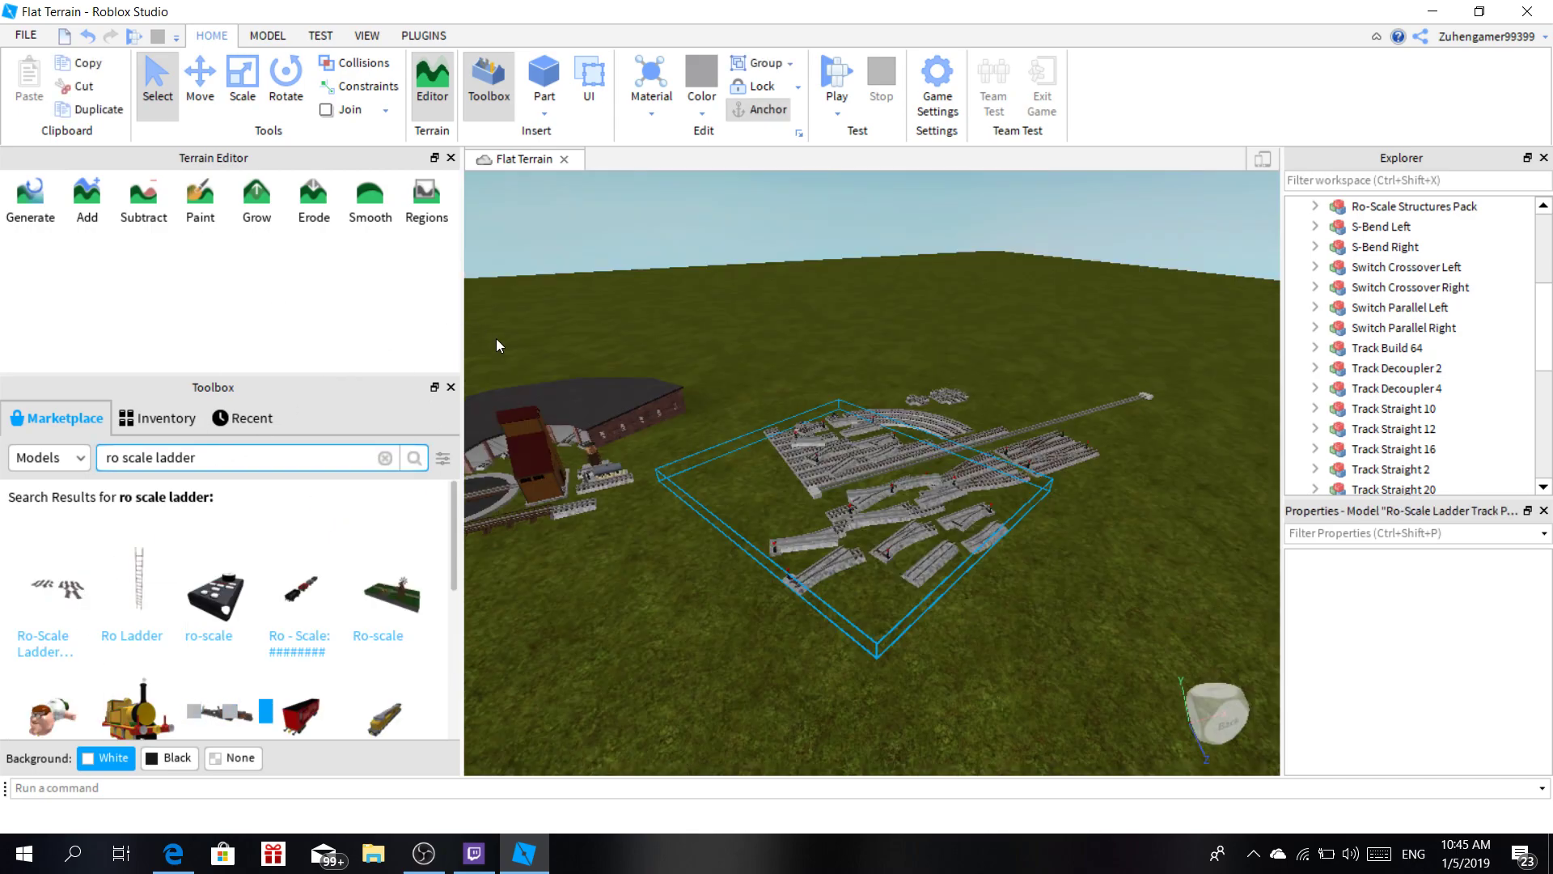
Keep a single Ro-Scale Ladder Track Pack and move it onto open ground clear of the other tracks.
{"action": "right_click_drag", "start_coordinate": [497, 339], "coordinate": [529, 367]}
{"action": "scroll", "coordinate": [530, 368], "scroll_direction": "down", "scroll_amount": 2}
{"action": "left_click_drag", "start_coordinate": [797, 494], "coordinate": [628, 319]}
{"action": "key", "text": "Delete"}
{"action": "scroll", "coordinate": [634, 328], "scroll_direction": "up", "scroll_amount": 2}
{"action": "scroll", "coordinate": [634, 329], "scroll_direction": "up", "scroll_amount": 1}
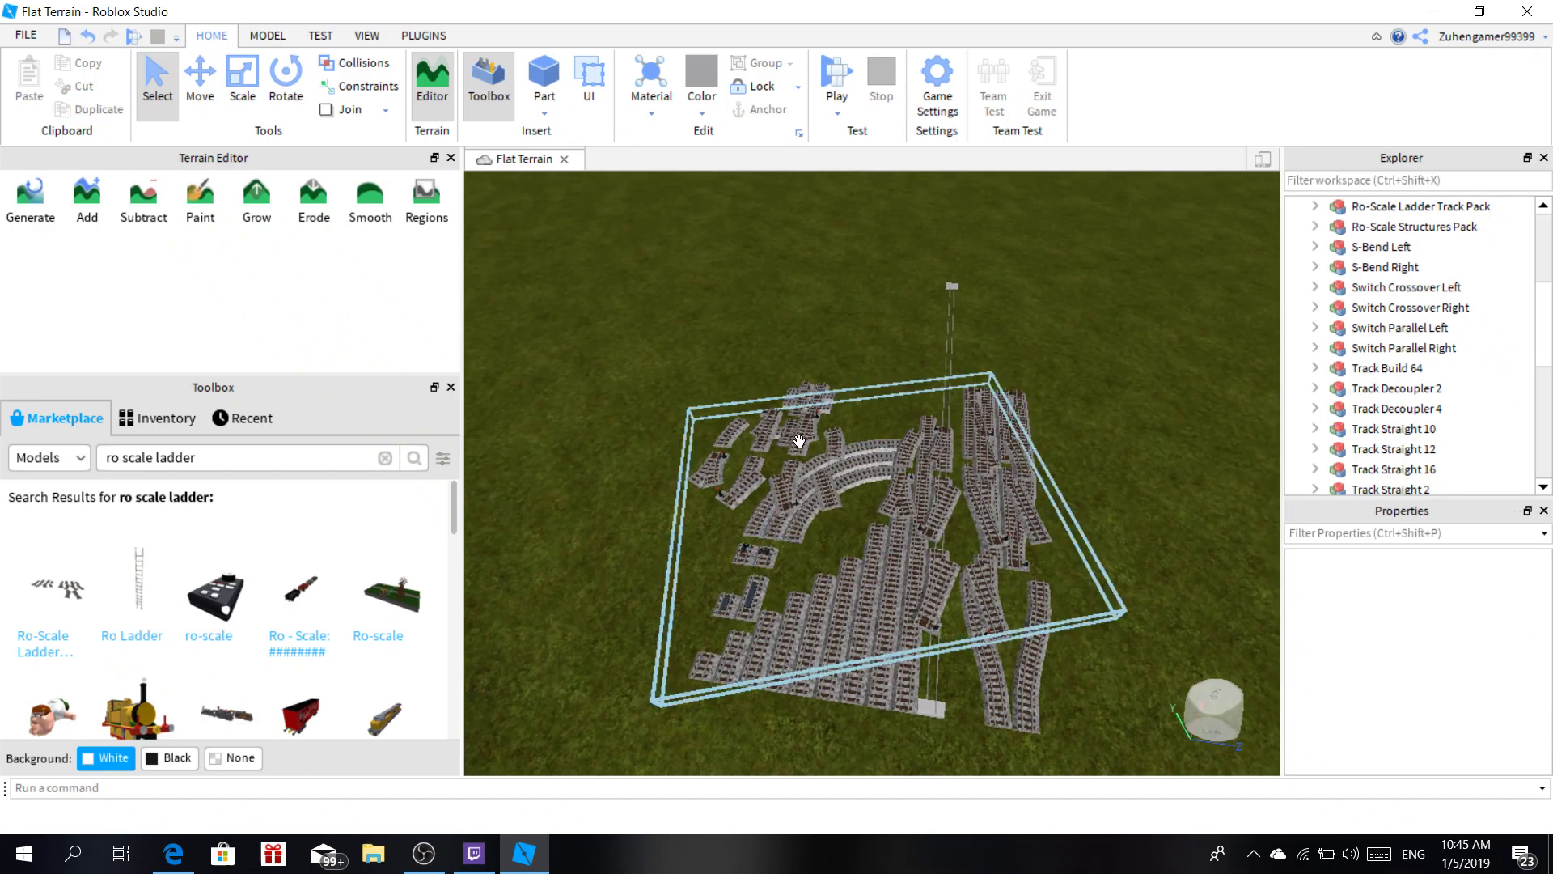
{"action": "left_click_drag", "start_coordinate": [799, 442], "coordinate": [1004, 423]}
{"action": "key", "text": "d"}
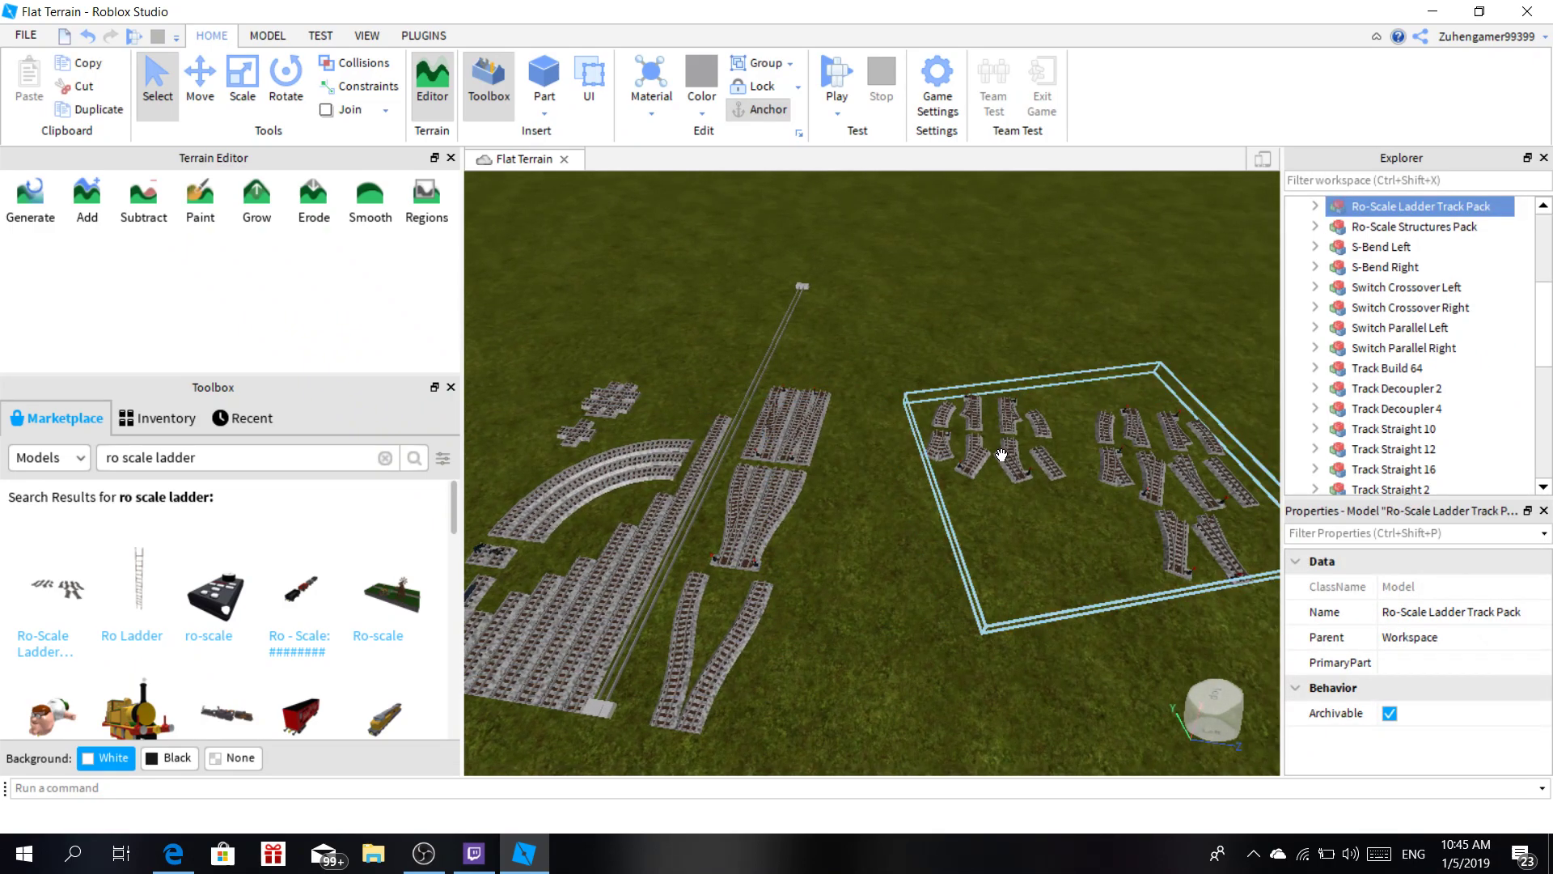
Ungroup the Ro-Scale Ladder Track Pack and its subgroups into individual ladder track pieces.
{"action": "right_click", "coordinate": [1014, 451]}
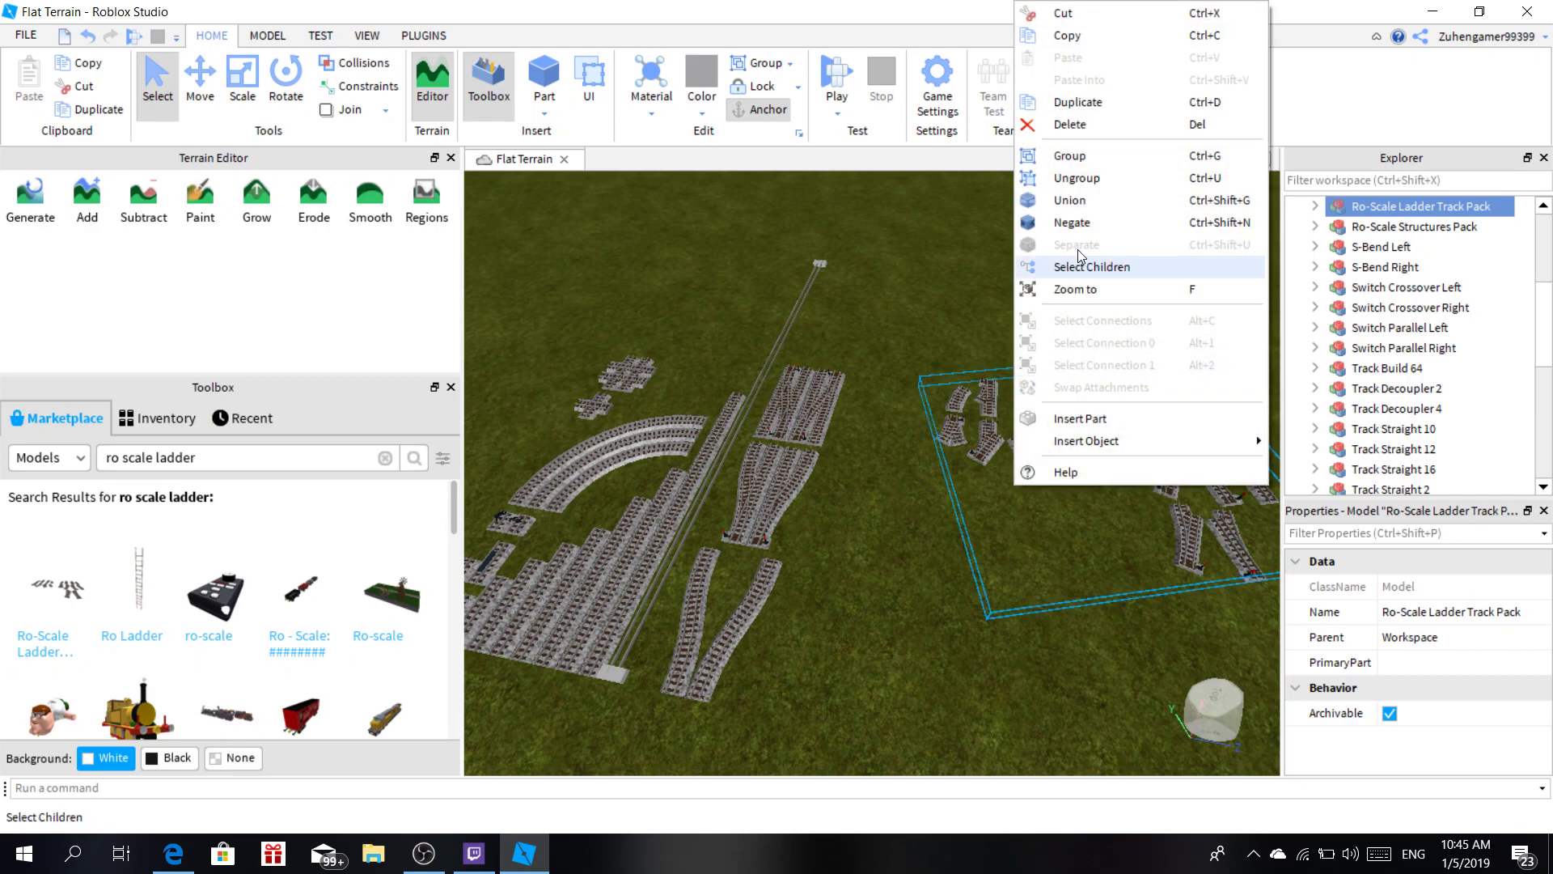
{"action": "left_click", "coordinate": [1098, 179]}
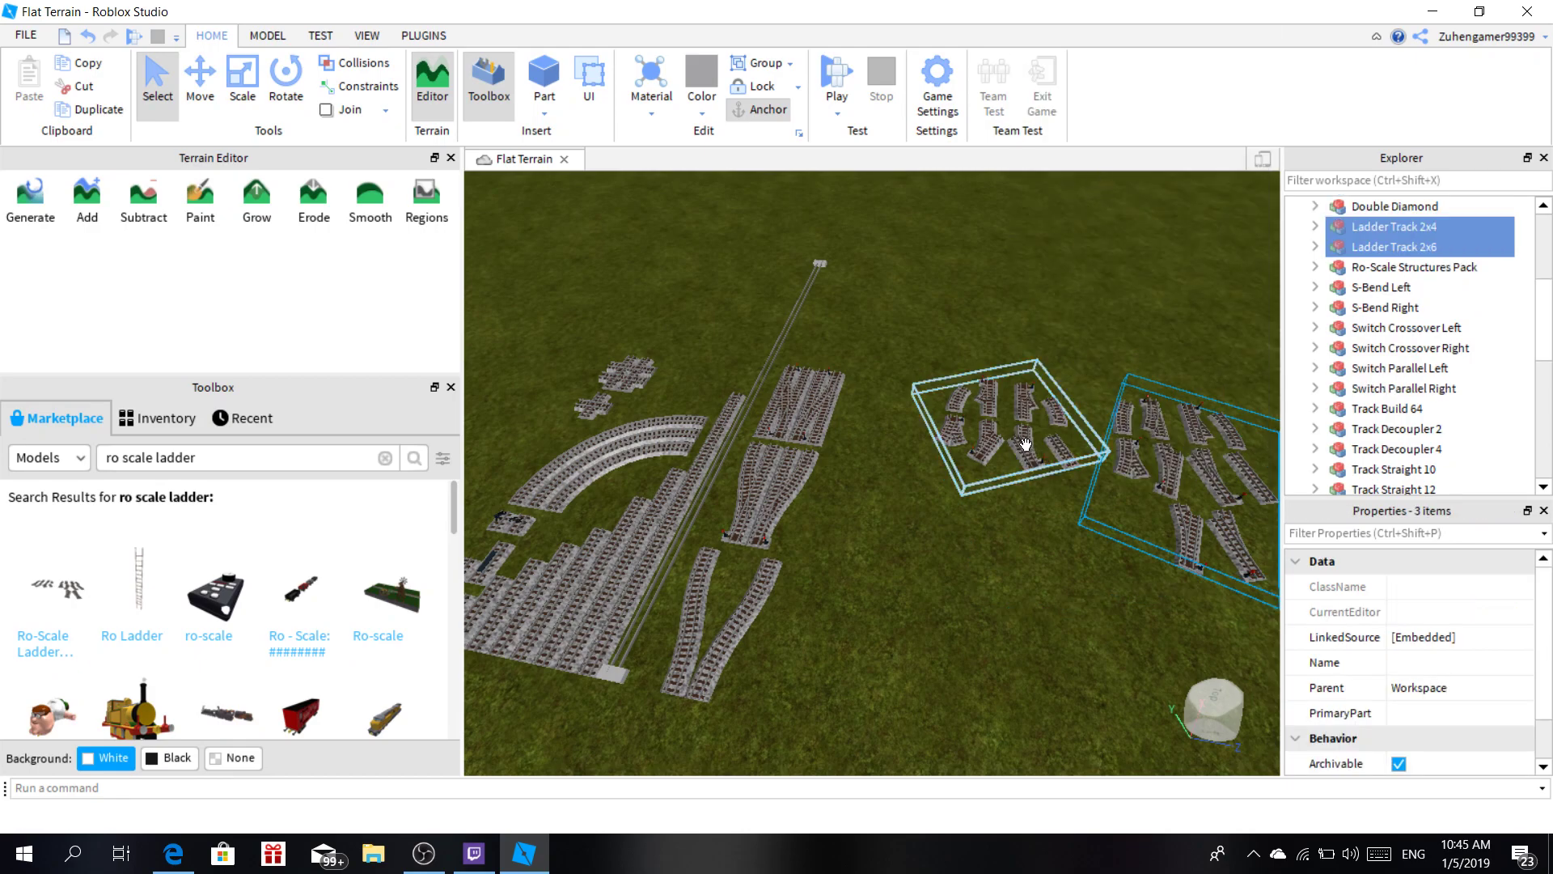
{"action": "right_click", "coordinate": [1043, 451]}
{"action": "left_click", "coordinate": [1105, 179]}
{"action": "left_click", "coordinate": [968, 623]}
{"action": "scroll", "coordinate": [967, 623], "scroll_direction": "up", "scroll_amount": 5}
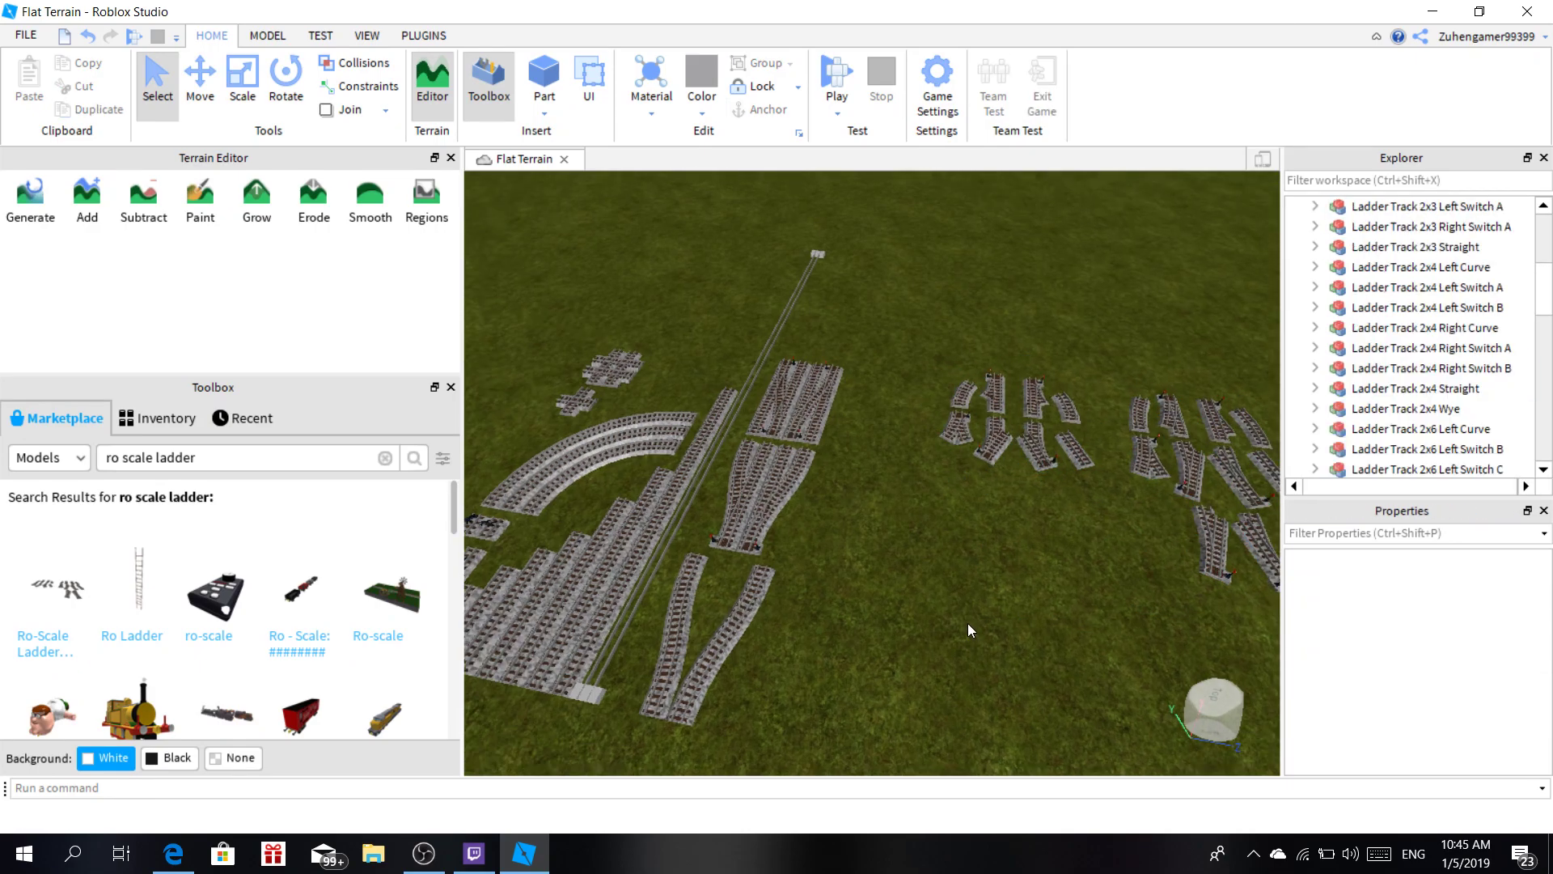
Move the Switch Parallel Right piece onto open ground in front of the ladder tracks.
{"action": "left_click_drag", "start_coordinate": [659, 519], "coordinate": [858, 635]}
{"action": "key", "text": "d"}
{"action": "left_click", "coordinate": [200, 87]}
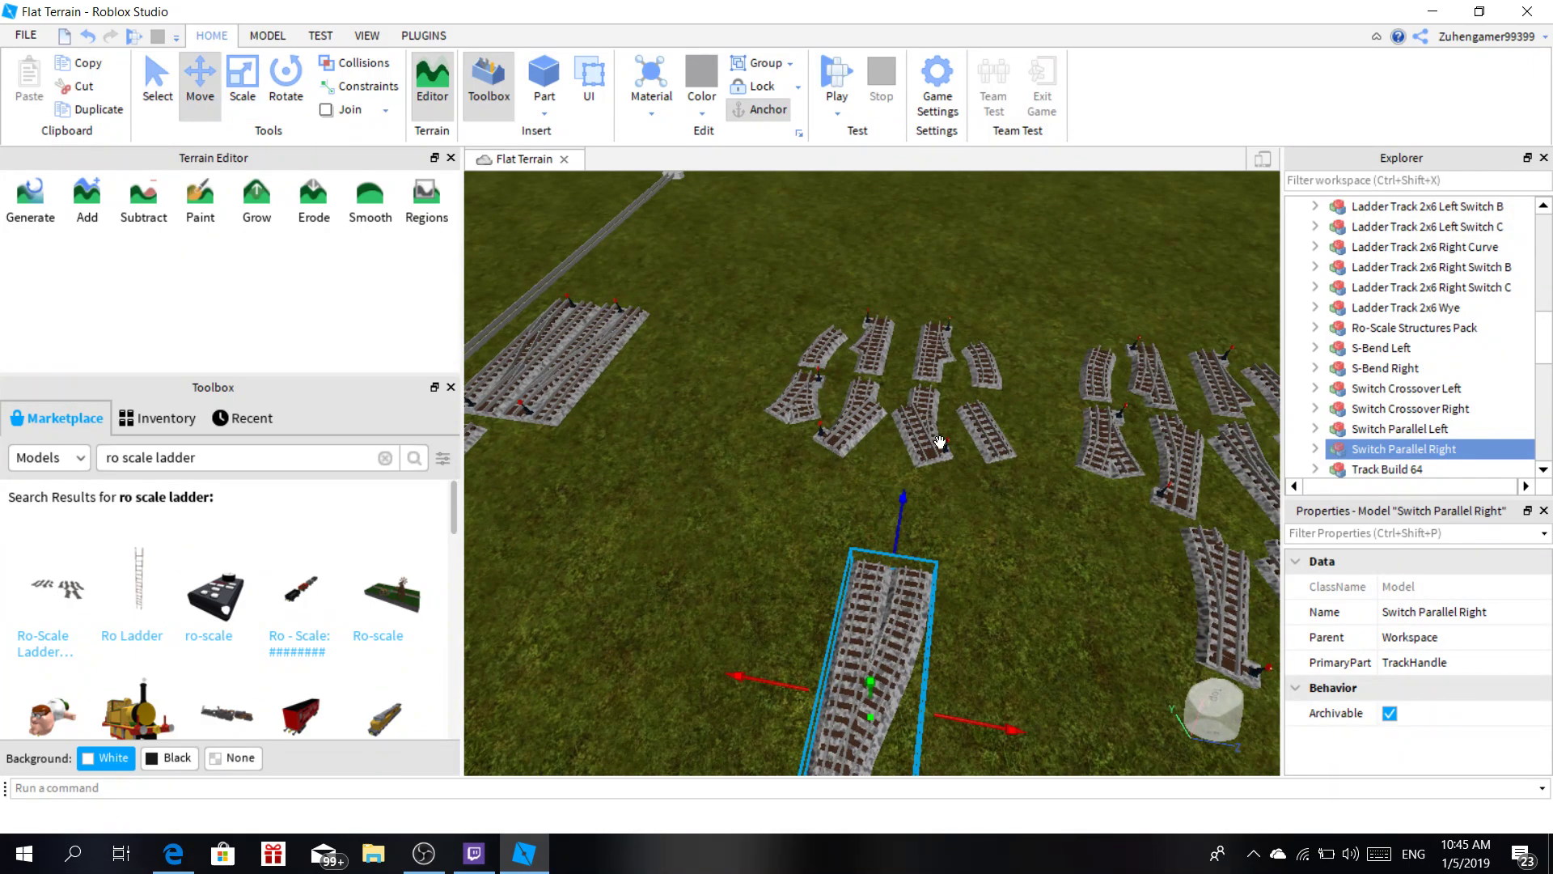
Move the Ladder Track 2x3 Right Switch A from the ladder set to the end of the Switch Parallel Right.
{"action": "right_click_drag", "start_coordinate": [940, 442], "coordinate": [958, 477]}
{"action": "key", "text": "w"}
{"action": "key", "text": "d"}
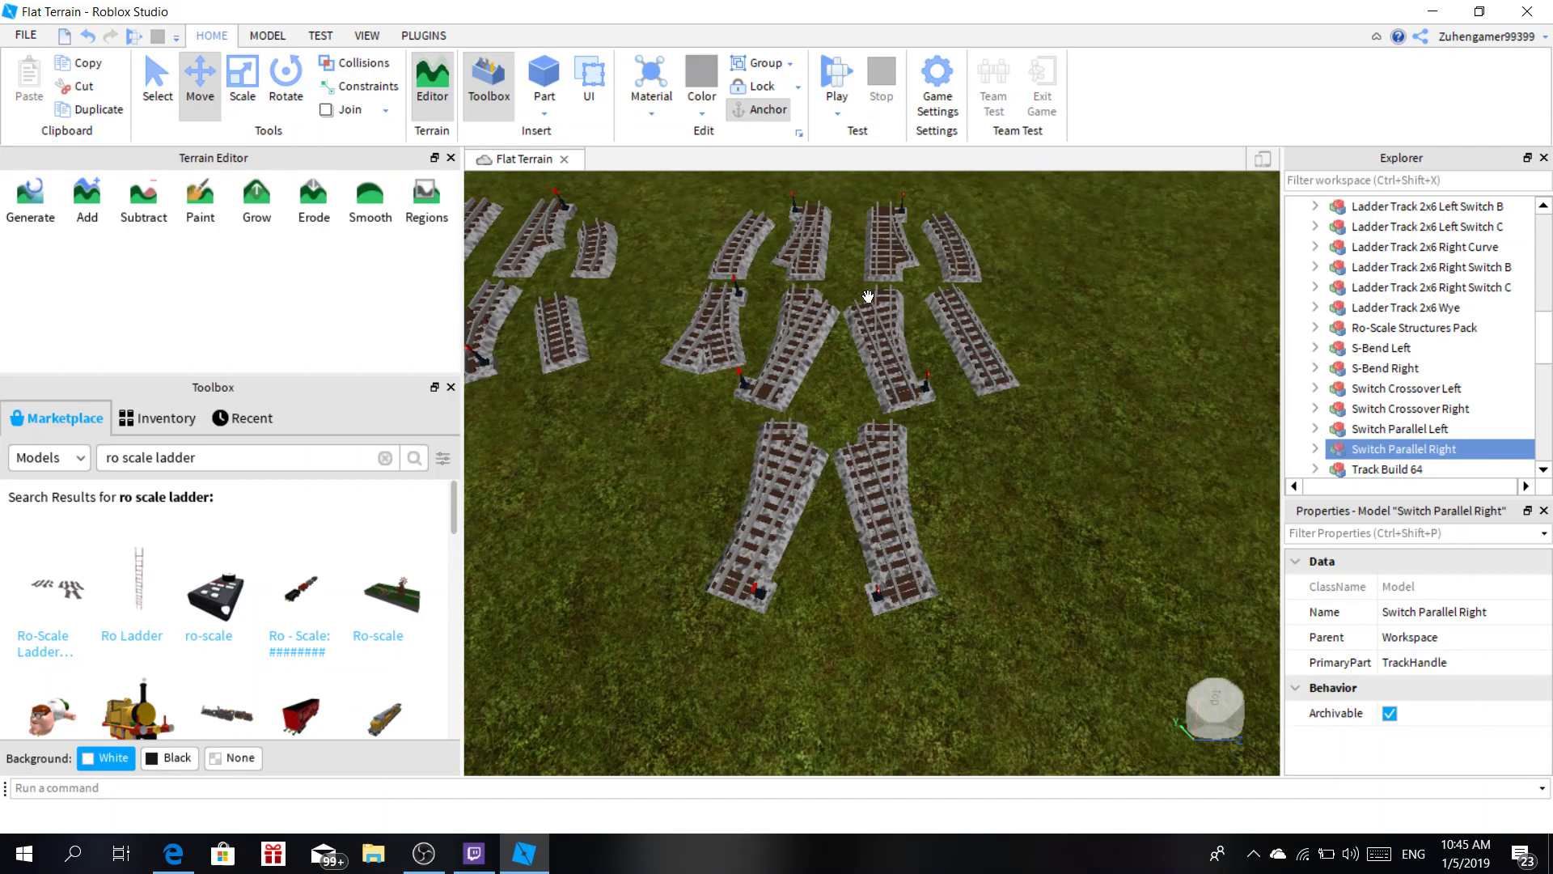
{"action": "key", "text": "s"}
{"action": "left_click_drag", "start_coordinate": [818, 257], "coordinate": [753, 702]}
{"action": "key", "text": "a"}
{"action": "key", "text": "f"}
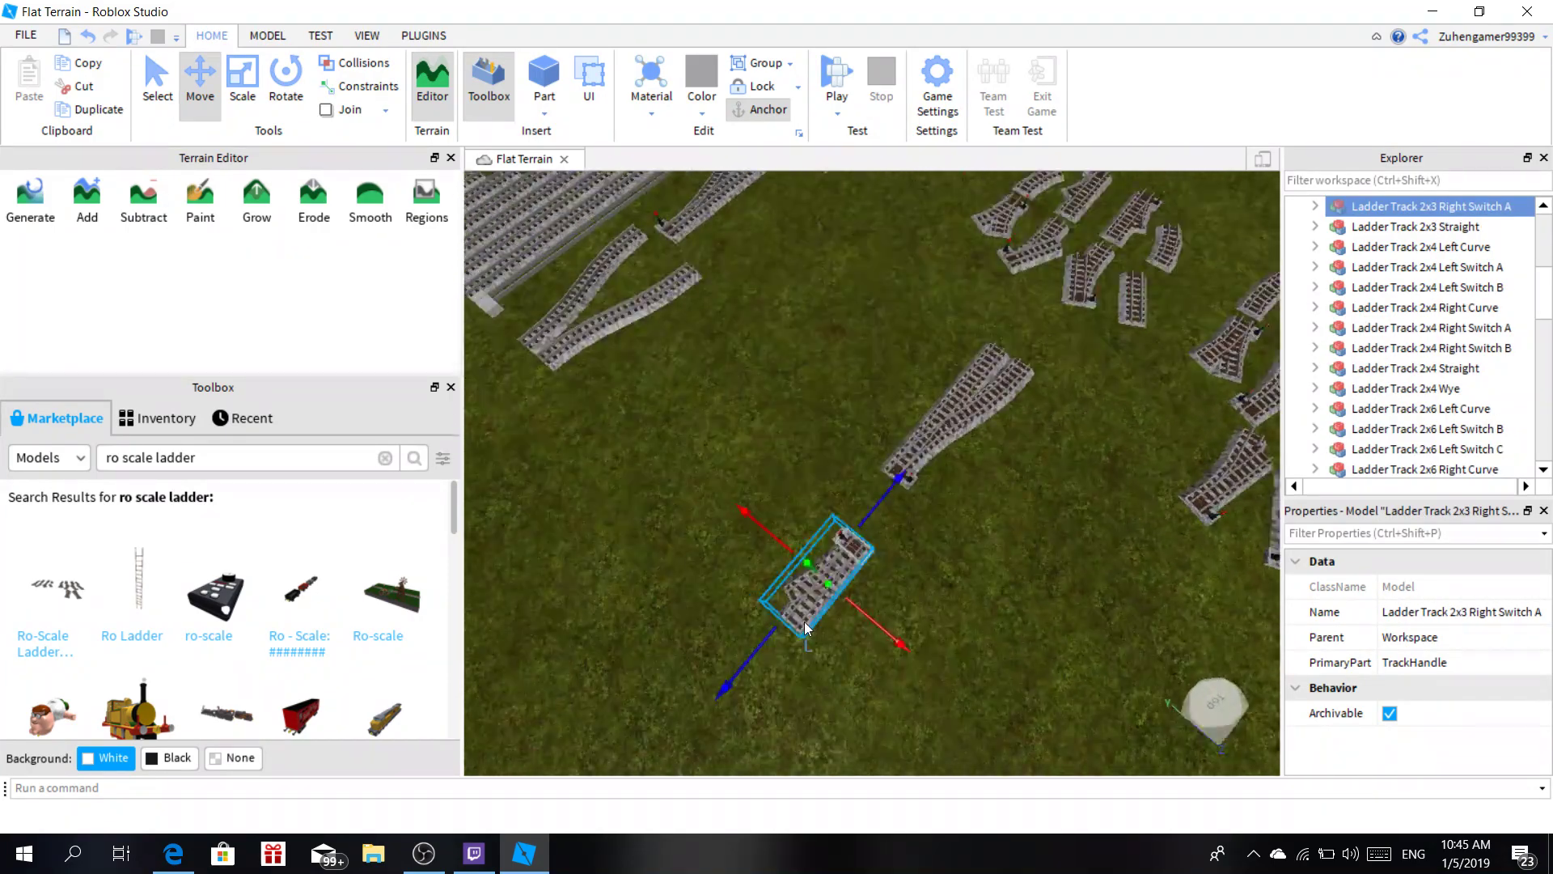
{"action": "left_click_drag", "start_coordinate": [857, 362], "coordinate": [881, 274]}
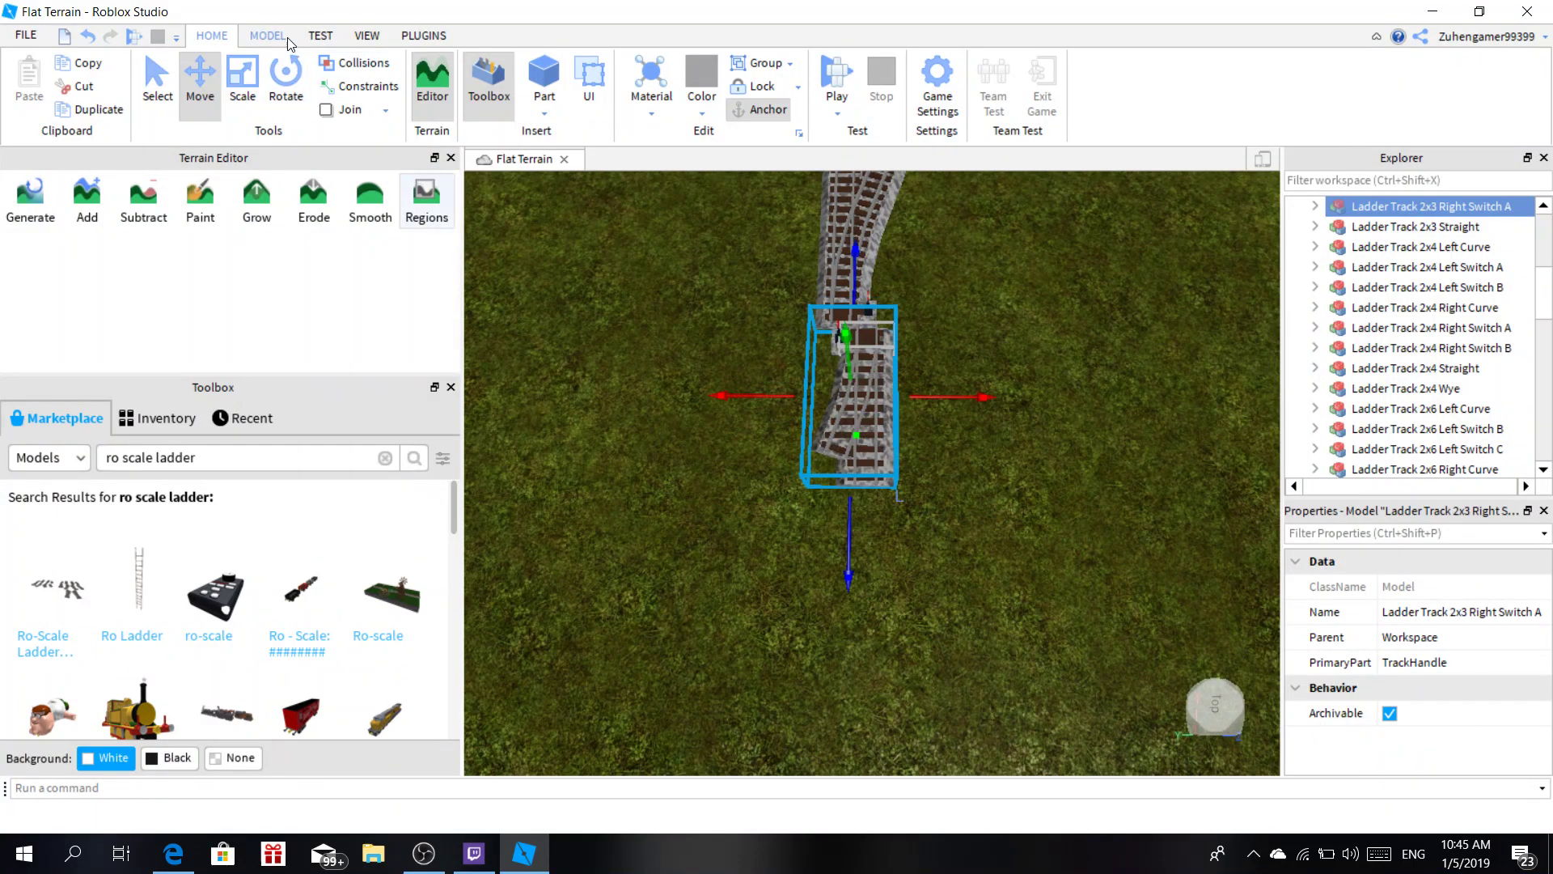
Shift the Ladder Track 2x3 Right Switch A sideways to line its rails up with the parallel switch.
{"action": "left_click", "coordinate": [267, 36]}
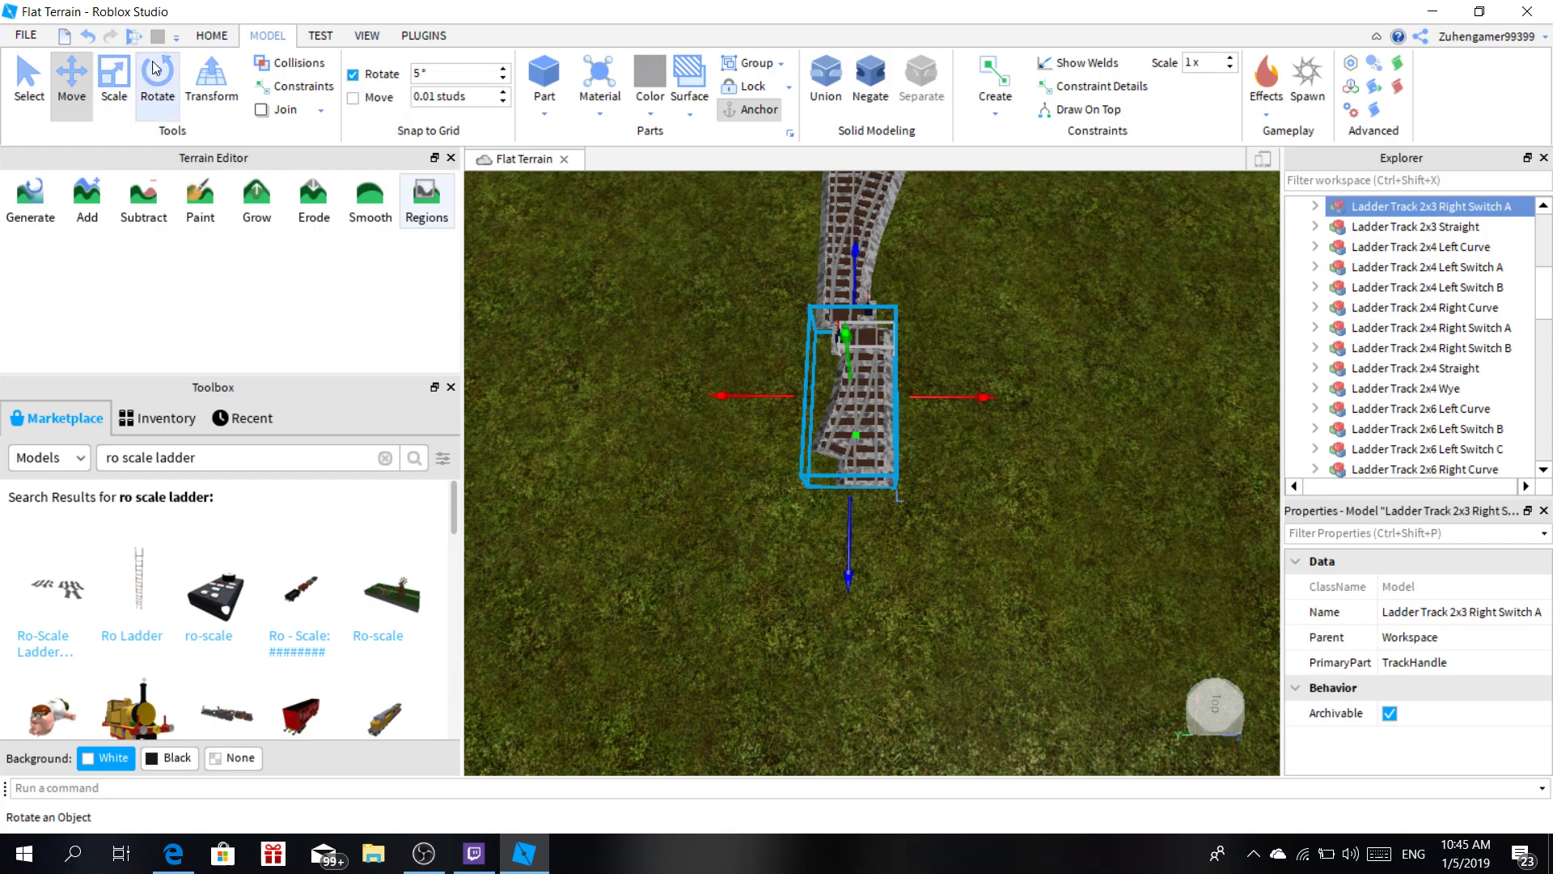
{"action": "left_click", "coordinate": [660, 466]}
{"action": "scroll", "coordinate": [661, 468], "scroll_direction": "up", "scroll_amount": 2}
{"action": "right_click_drag", "start_coordinate": [661, 468], "coordinate": [662, 466]}
{"action": "scroll", "coordinate": [873, 442], "scroll_direction": "up", "scroll_amount": 4}
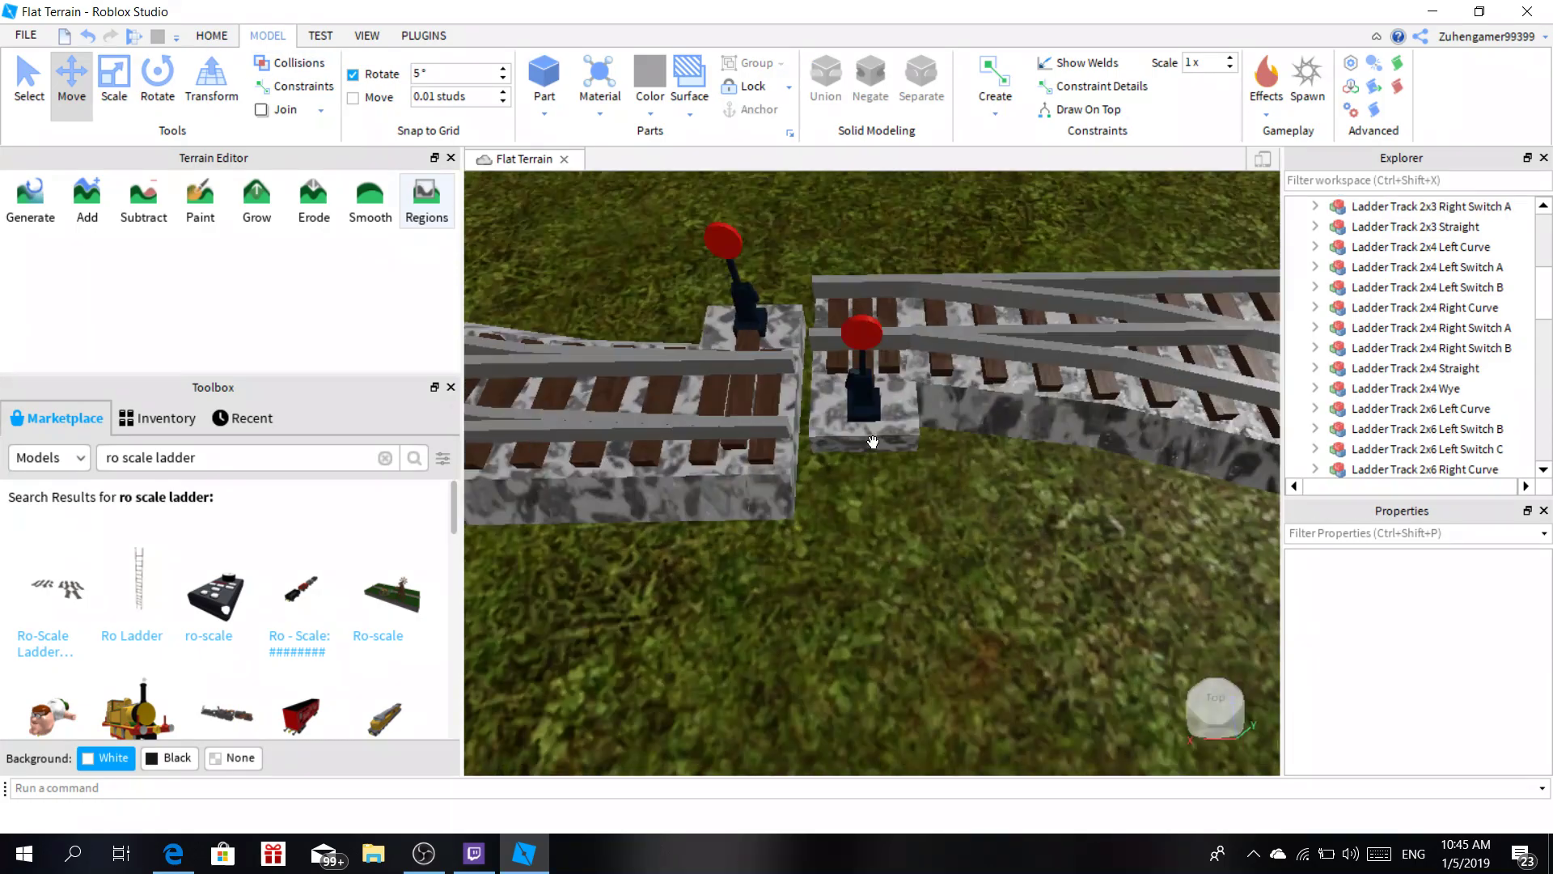
{"action": "left_click_drag", "start_coordinate": [872, 441], "coordinate": [950, 481]}
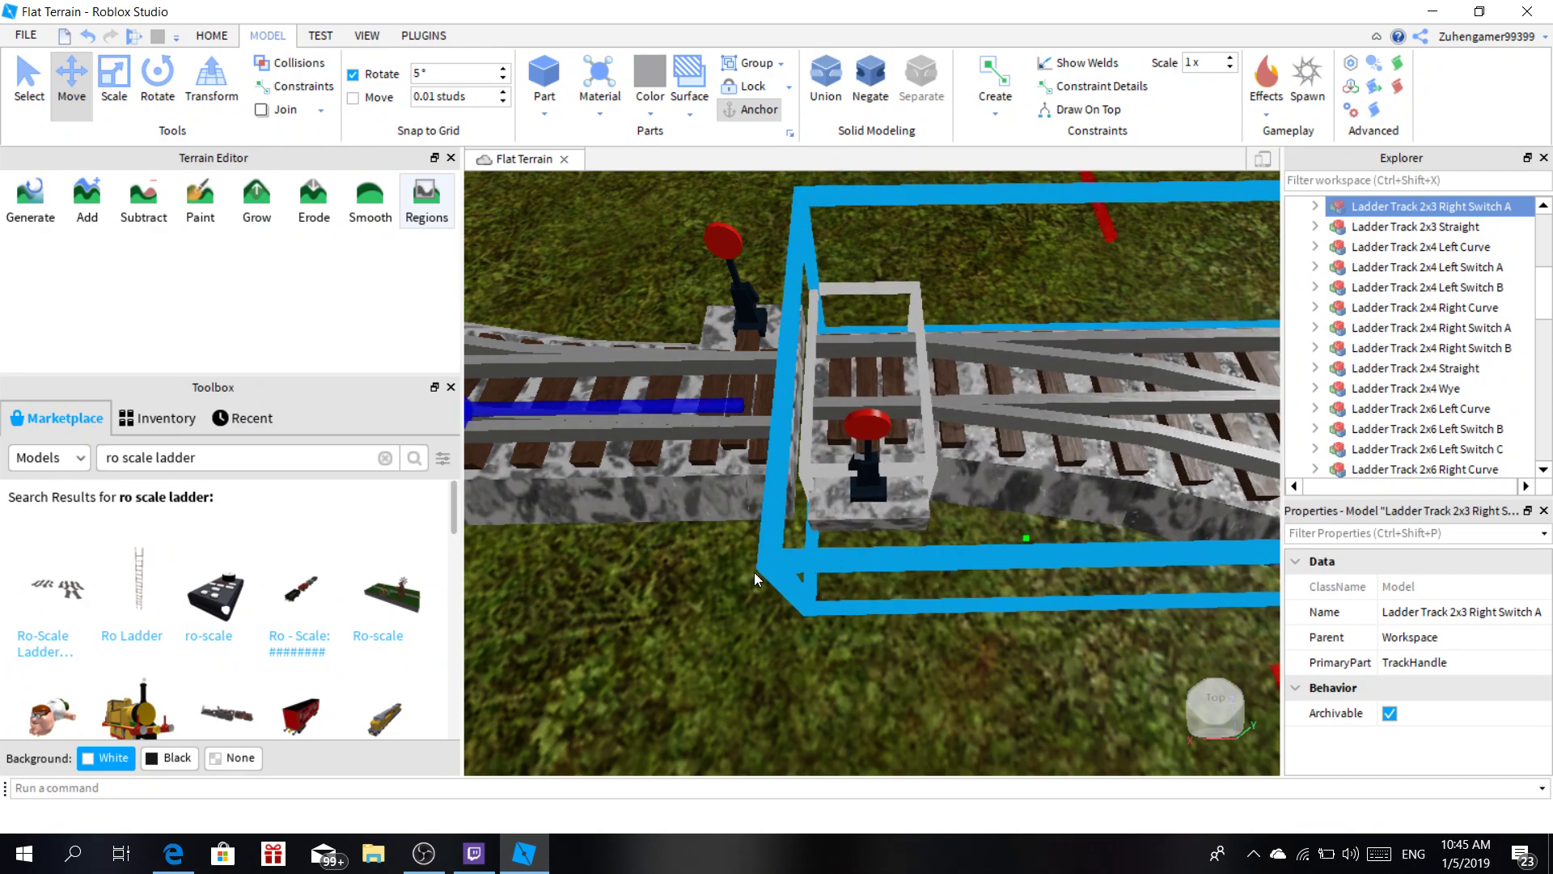
{"action": "left_click", "coordinate": [754, 571]}
Examine the rail joint between the parallel switch and the ladder switch from several angles.
{"action": "right_click_drag", "start_coordinate": [738, 579], "coordinate": [721, 596]}
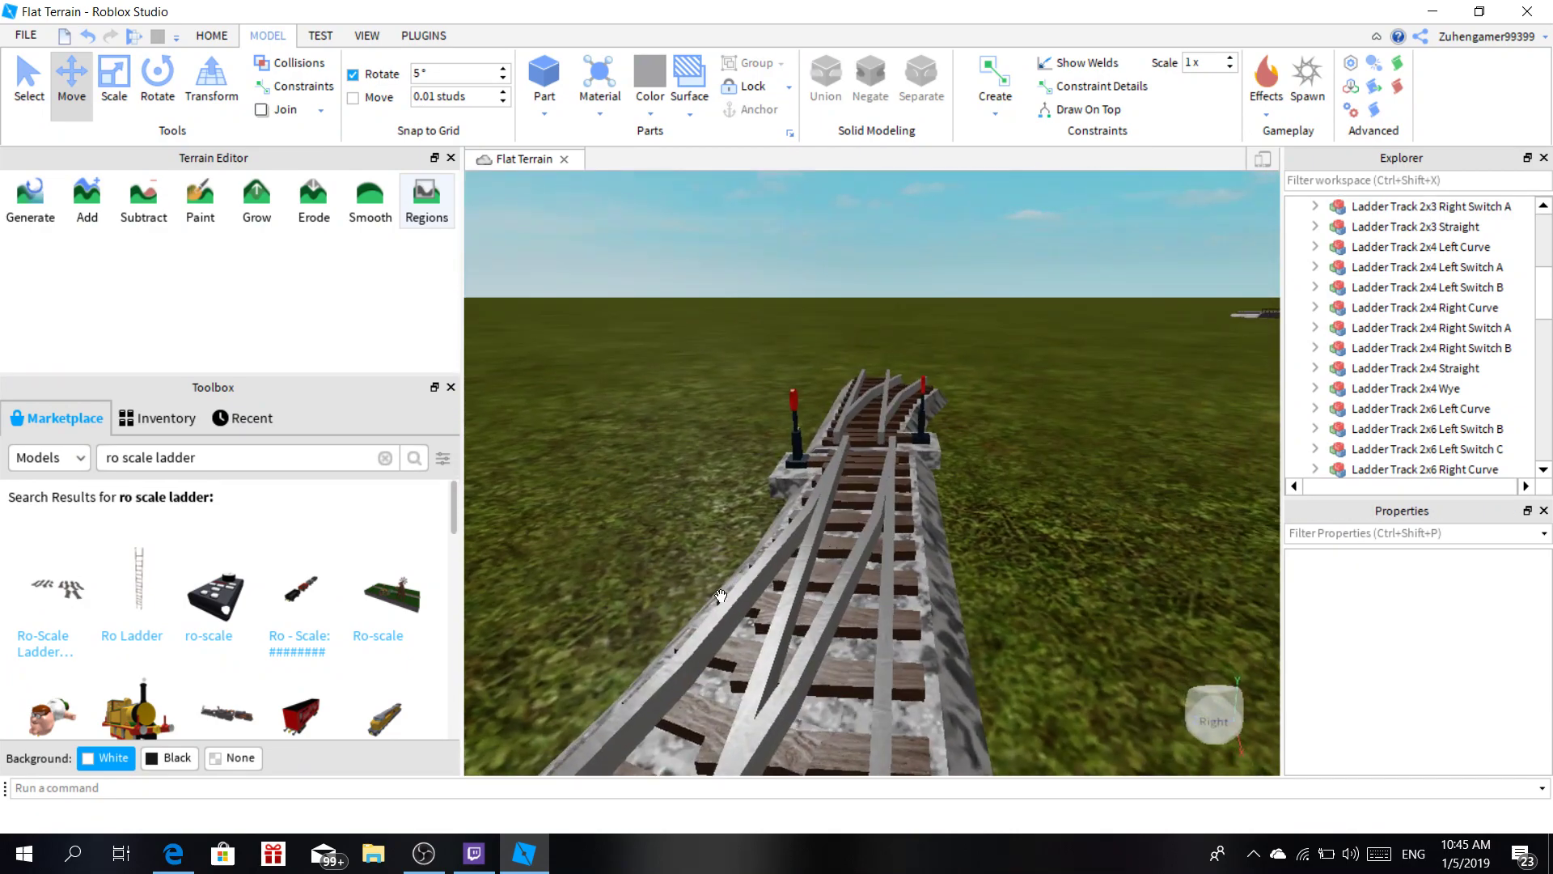
{"action": "scroll", "coordinate": [1045, 416], "scroll_direction": "down", "scroll_amount": 5}
{"action": "scroll", "coordinate": [1072, 508], "scroll_direction": "up", "scroll_amount": 2}
{"action": "right_click_drag", "start_coordinate": [1072, 515], "coordinate": [1074, 518]}
{"action": "scroll", "coordinate": [1074, 517], "scroll_direction": "up", "scroll_amount": 5}
{"action": "key", "text": "a"}
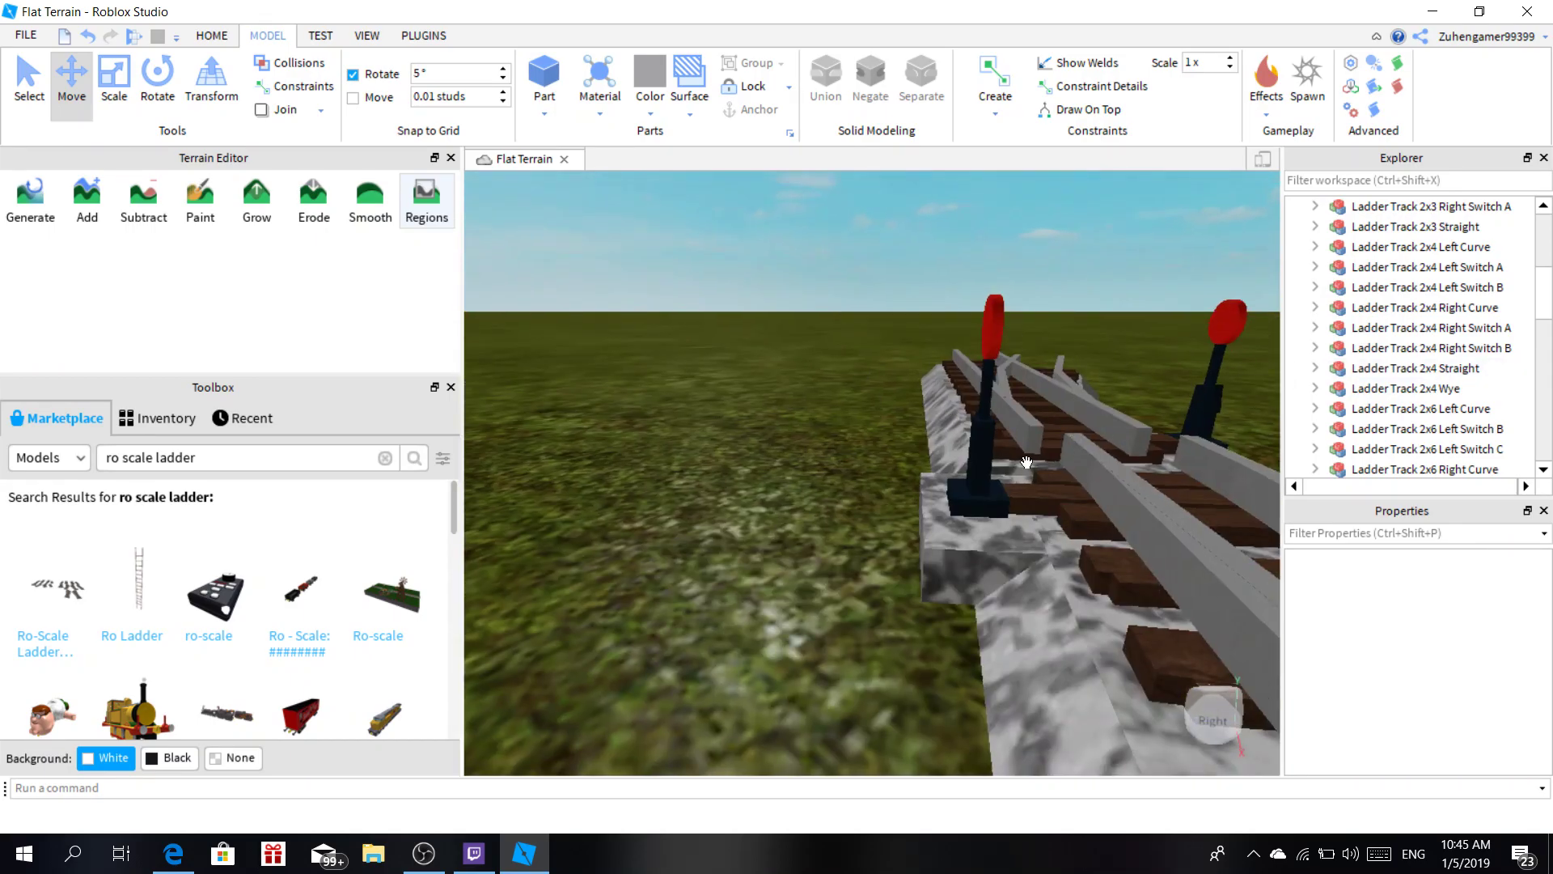
{"action": "right_click_drag", "start_coordinate": [1066, 449], "coordinate": [1067, 436]}
{"action": "key", "text": "d"}
{"action": "key", "text": "a"}
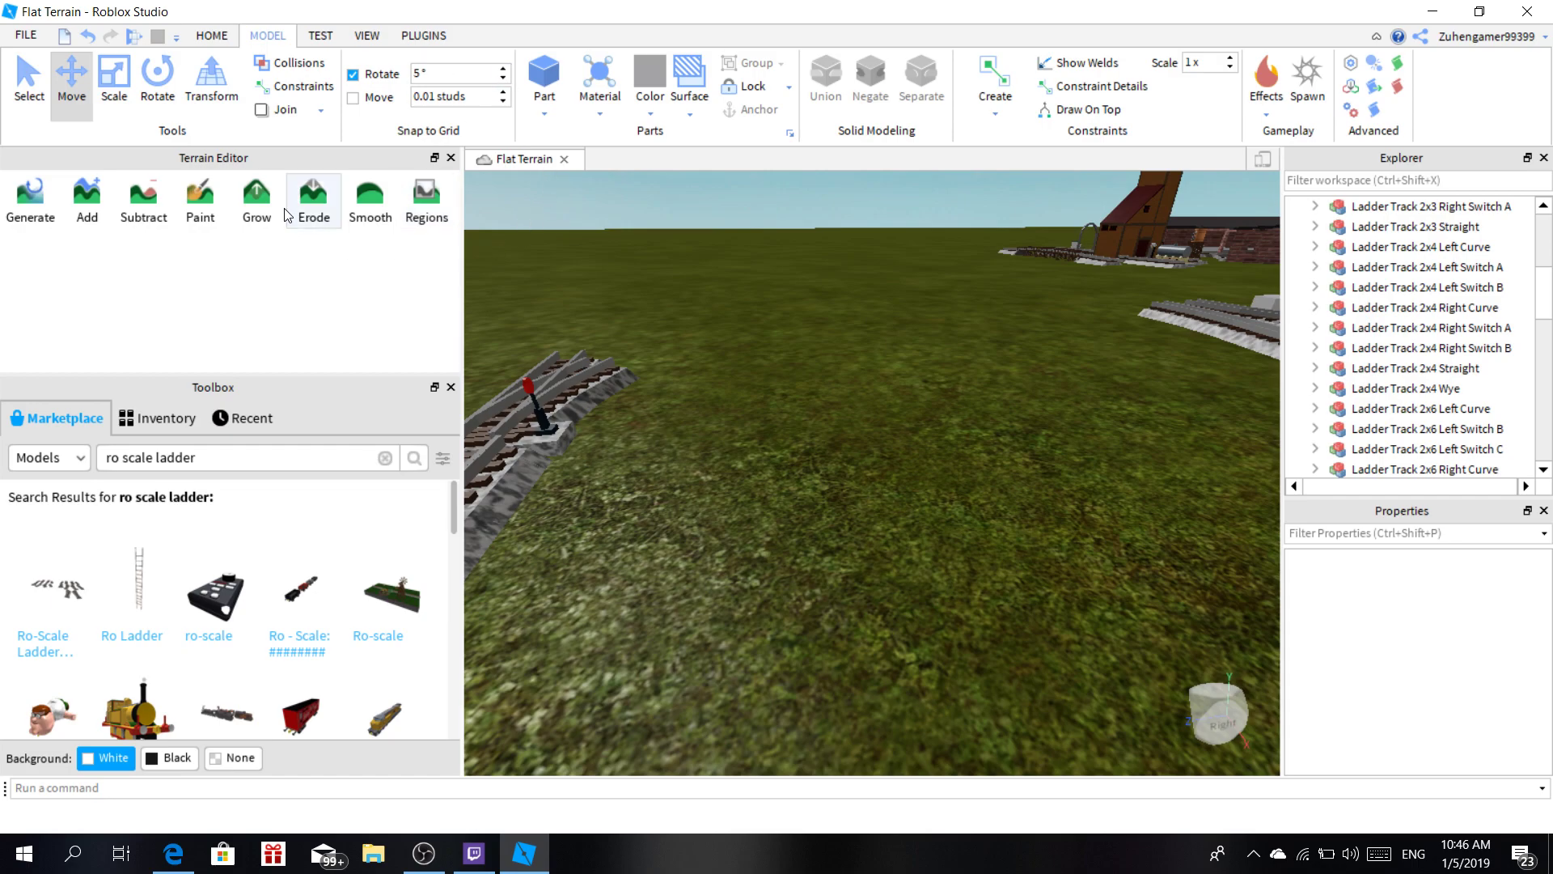
Pull the Ladder Track 2x3 Right Switch A off the end of the Switch Parallel Right onto open ground.
{"action": "left_click", "coordinate": [240, 95]}
{"action": "right_click_drag", "start_coordinate": [799, 505], "coordinate": [789, 499]}
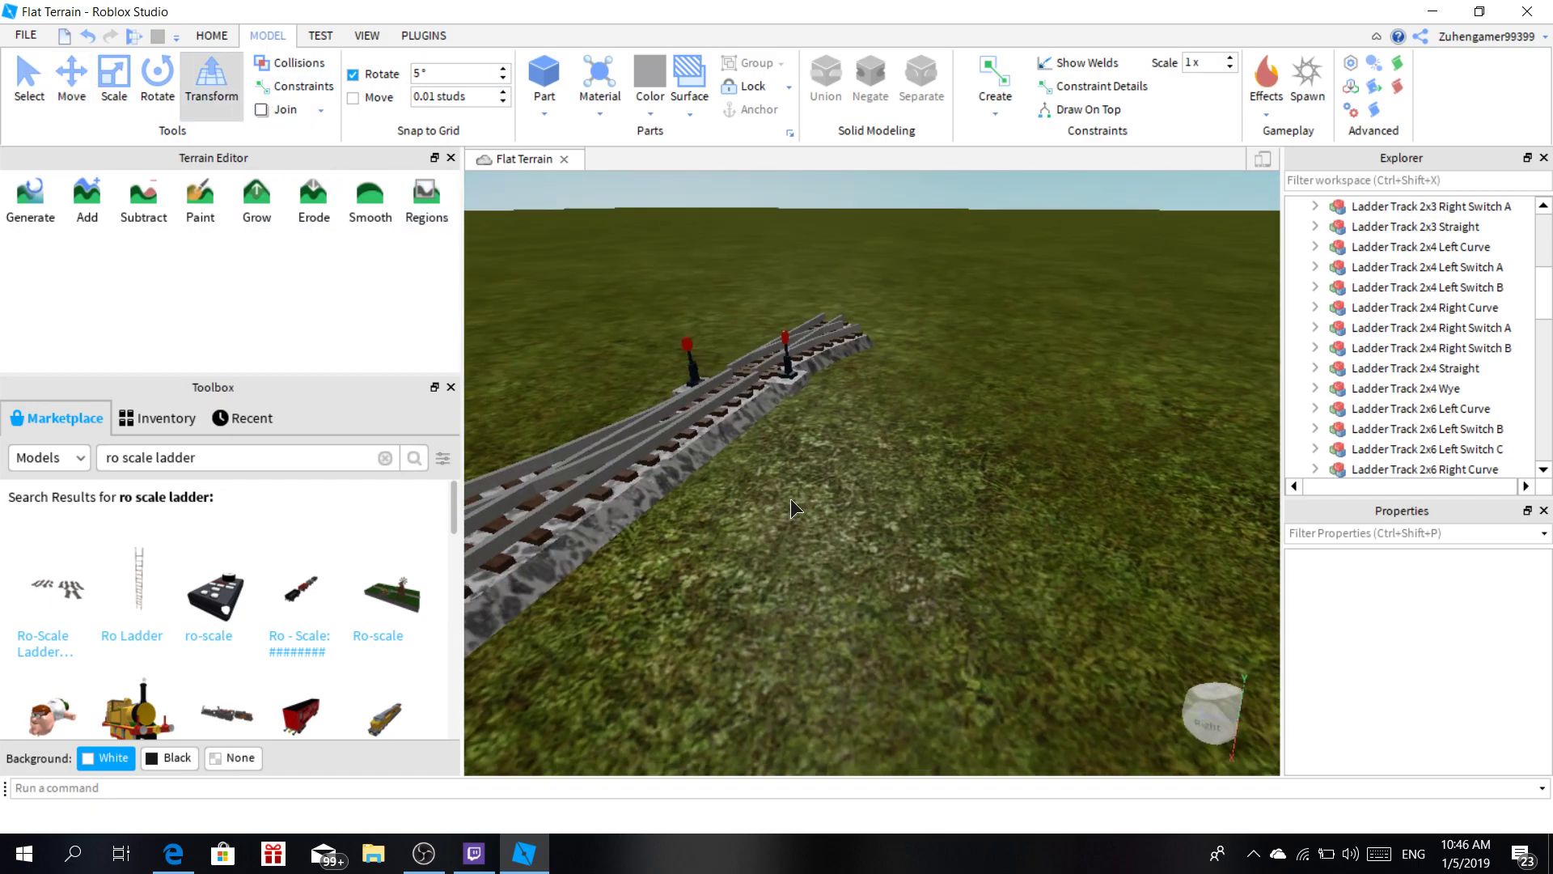
{"action": "left_click", "coordinate": [805, 362]}
{"action": "right_click_drag", "start_coordinate": [806, 364], "coordinate": [808, 392]}
{"action": "scroll", "coordinate": [808, 393], "scroll_direction": "down", "scroll_amount": 5}
{"action": "right_click_drag", "start_coordinate": [1083, 443], "coordinate": [1084, 448]}
{"action": "scroll", "coordinate": [1084, 448], "scroll_direction": "up", "scroll_amount": 4}
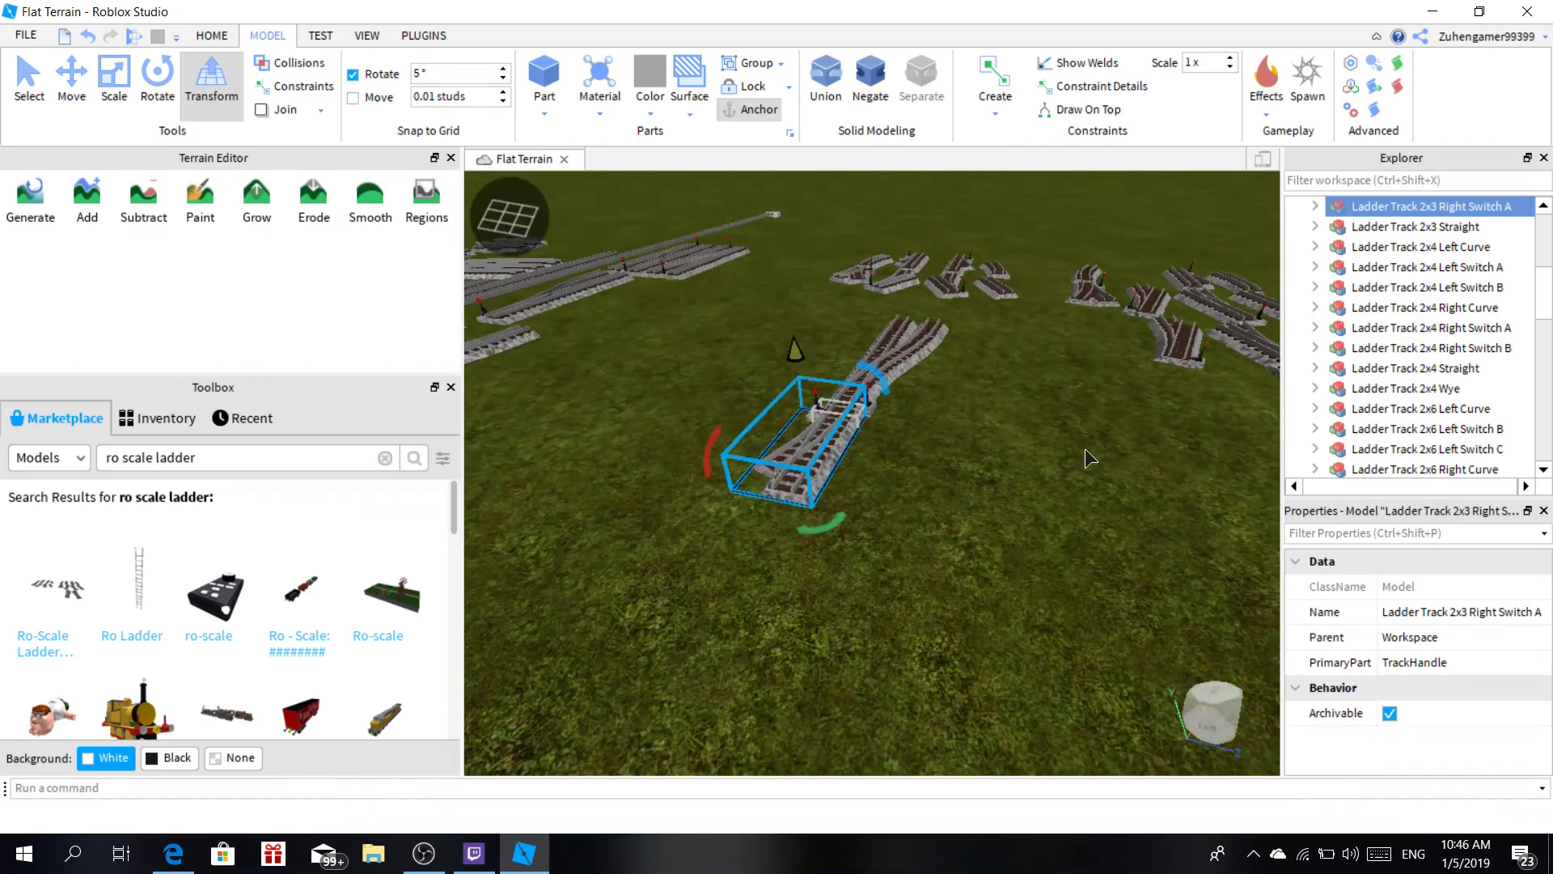
{"action": "right_click_drag", "start_coordinate": [918, 477], "coordinate": [861, 399]}
{"action": "right_click", "coordinate": [915, 485]}
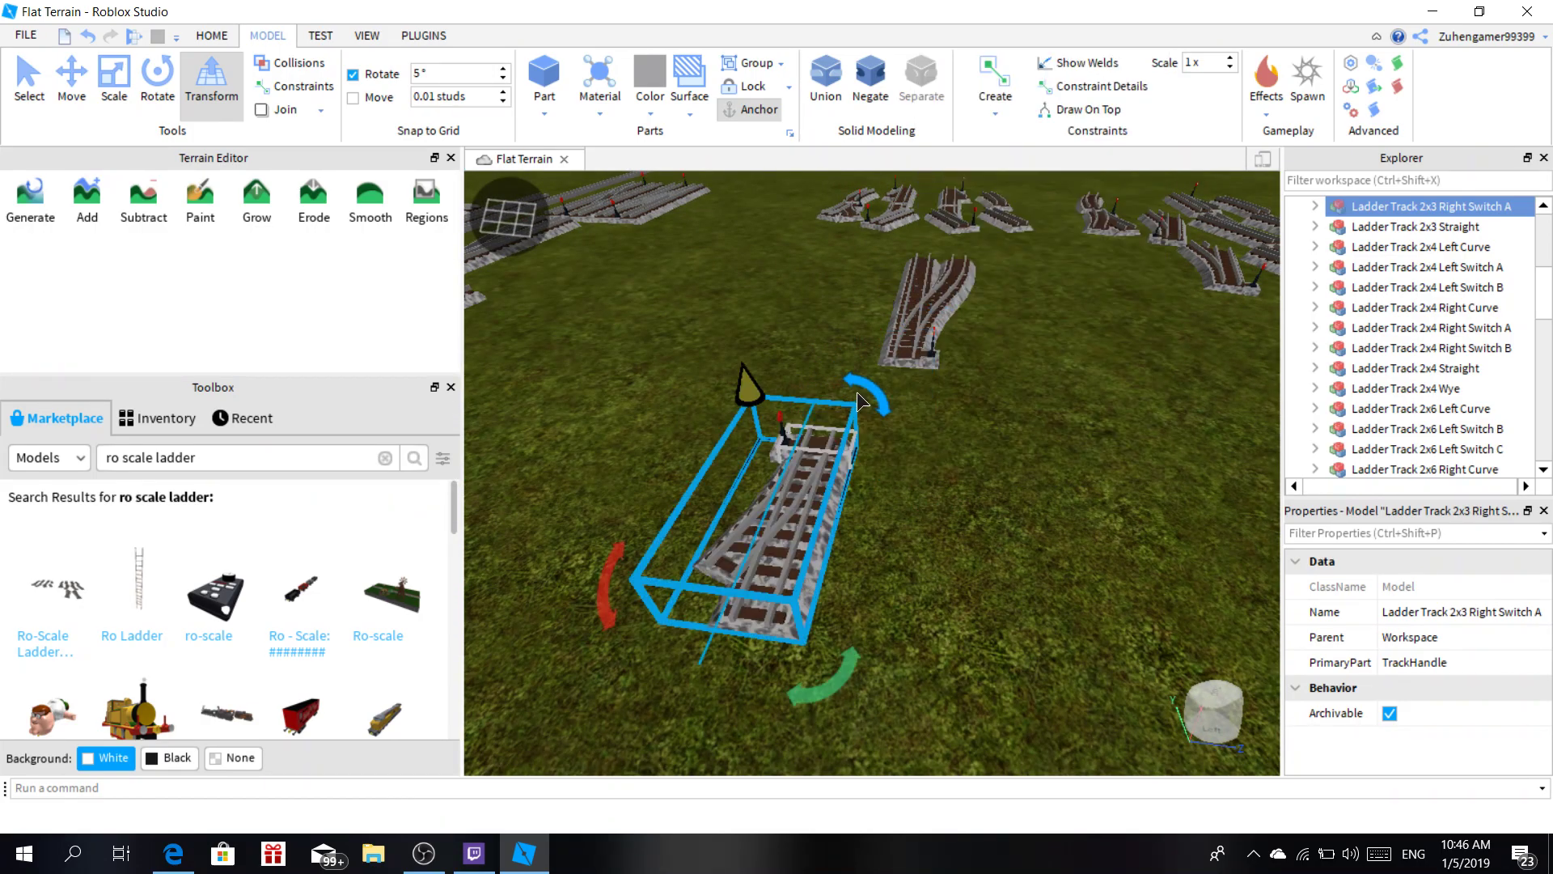
Turn the Ladder Track 2x3 Right Switch A around so its diverging end faces the Switch Parallel Right.
{"action": "left_click_drag", "start_coordinate": [805, 516], "coordinate": [888, 490]}
{"action": "scroll", "coordinate": [888, 495], "scroll_direction": "down", "scroll_amount": 3}
{"action": "left_click_drag", "start_coordinate": [890, 604], "coordinate": [477, 386]}
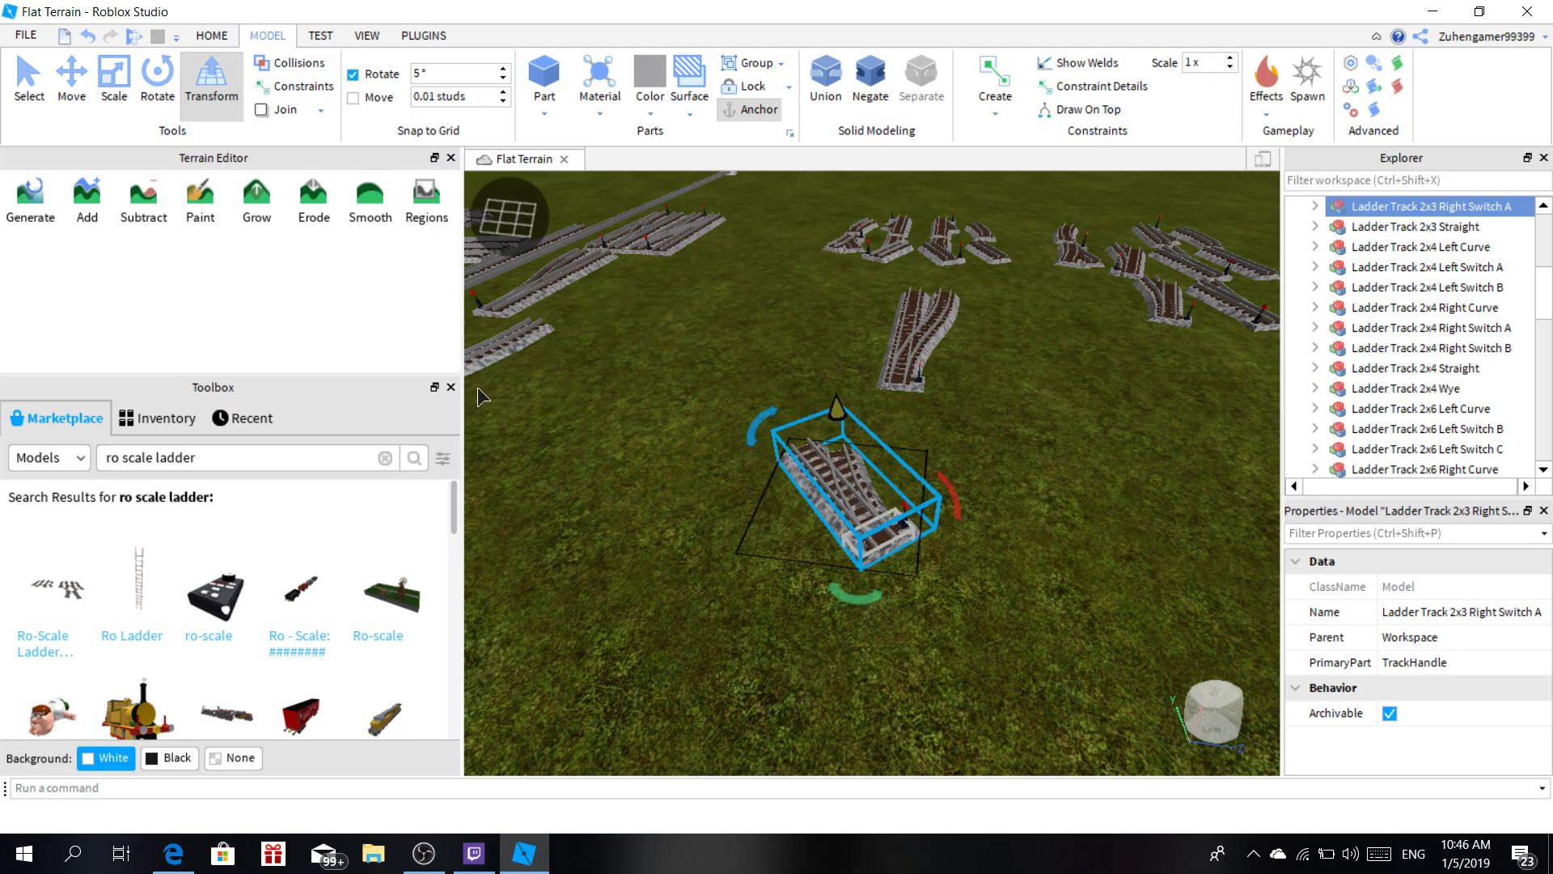
Move the Ladder Track 2x3 Right Switch A up against the single-track end of the Switch Parallel Right.
{"action": "scroll", "coordinate": [798, 449], "scroll_direction": "up", "scroll_amount": 2}
{"action": "right_click_drag", "start_coordinate": [792, 440], "coordinate": [812, 421]}
{"action": "scroll", "coordinate": [797, 450], "scroll_direction": "up", "scroll_amount": 3}
{"action": "left_click_drag", "start_coordinate": [826, 343], "coordinate": [948, 291]}
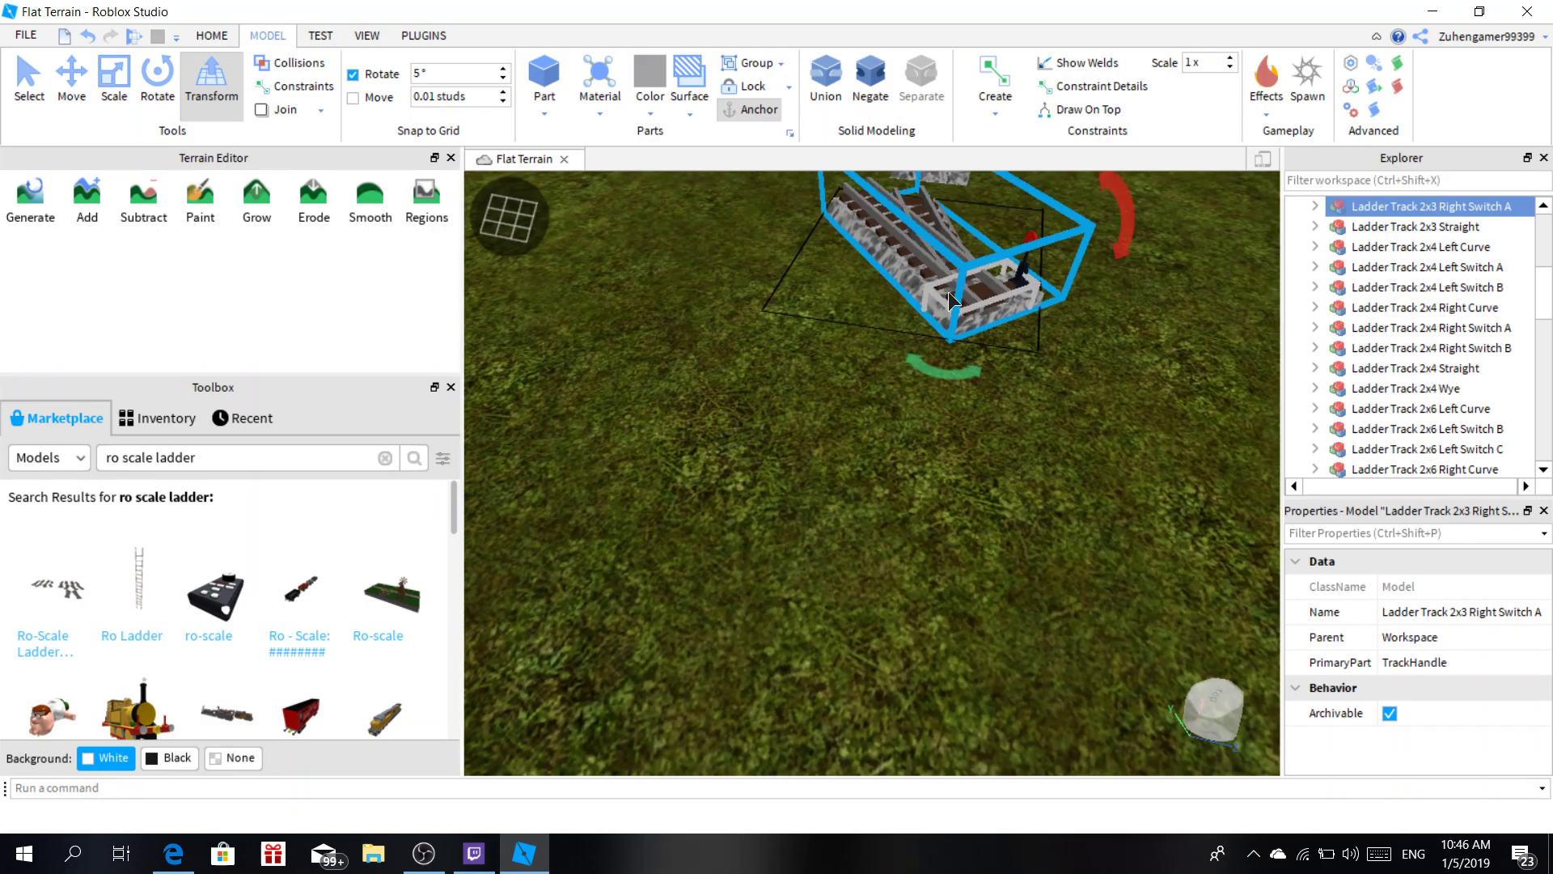
{"action": "right_click_drag", "start_coordinate": [948, 291], "coordinate": [924, 593]}
{"action": "left_click_drag", "start_coordinate": [924, 593], "coordinate": [935, 537]}
{"action": "scroll", "coordinate": [938, 550], "scroll_direction": "down", "scroll_amount": 3}
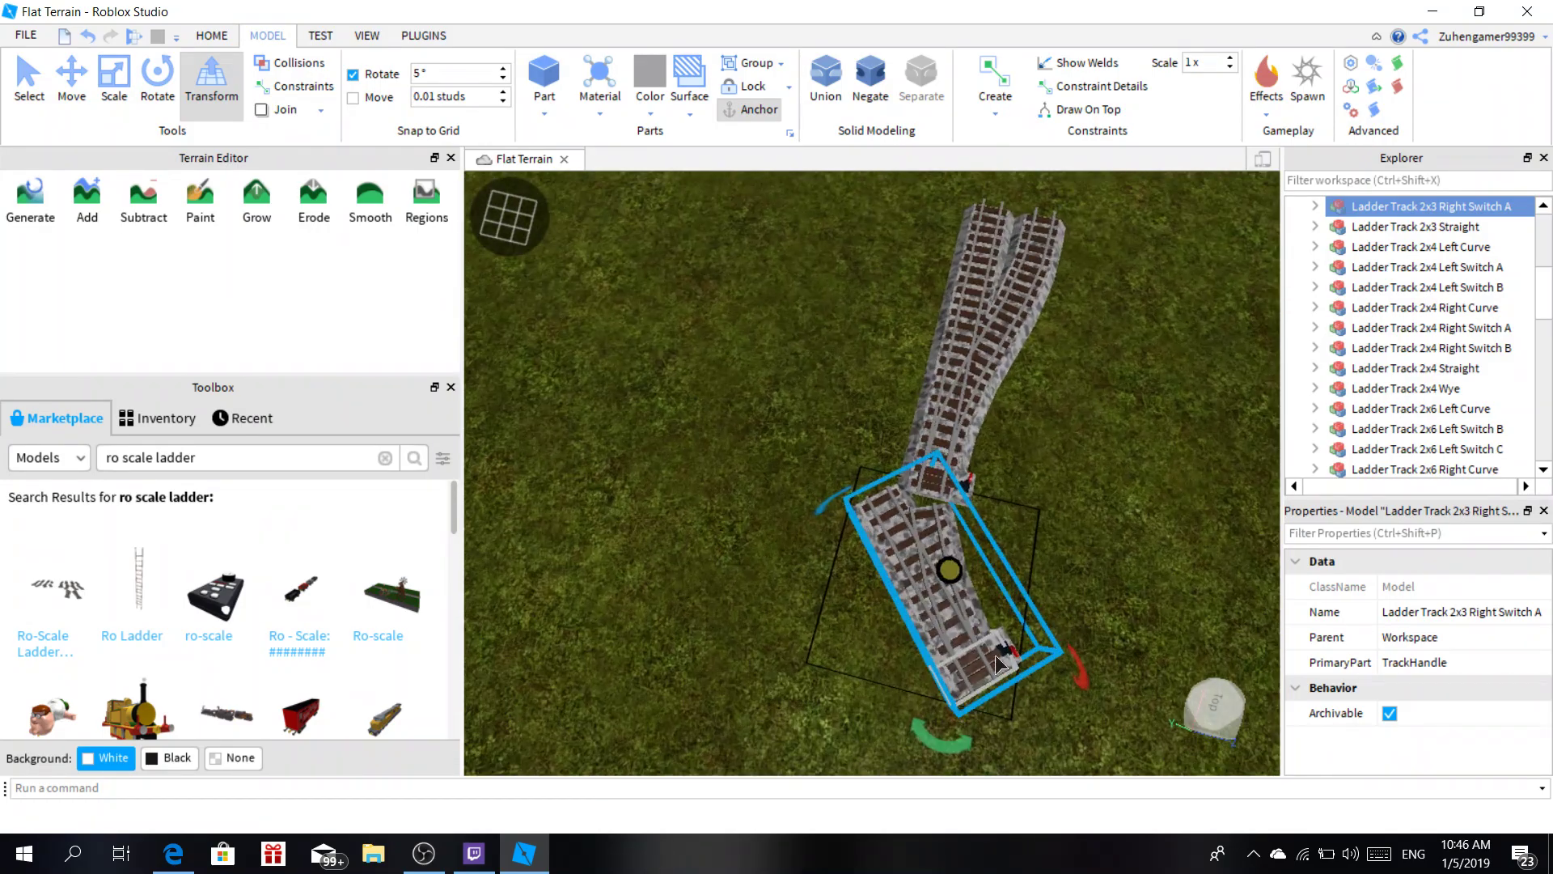
Rotate and nudge the Ladder Track 2x3 Right Switch A to line its rails up with the parallel switch.
{"action": "right_click_drag", "start_coordinate": [996, 662], "coordinate": [1029, 579]}
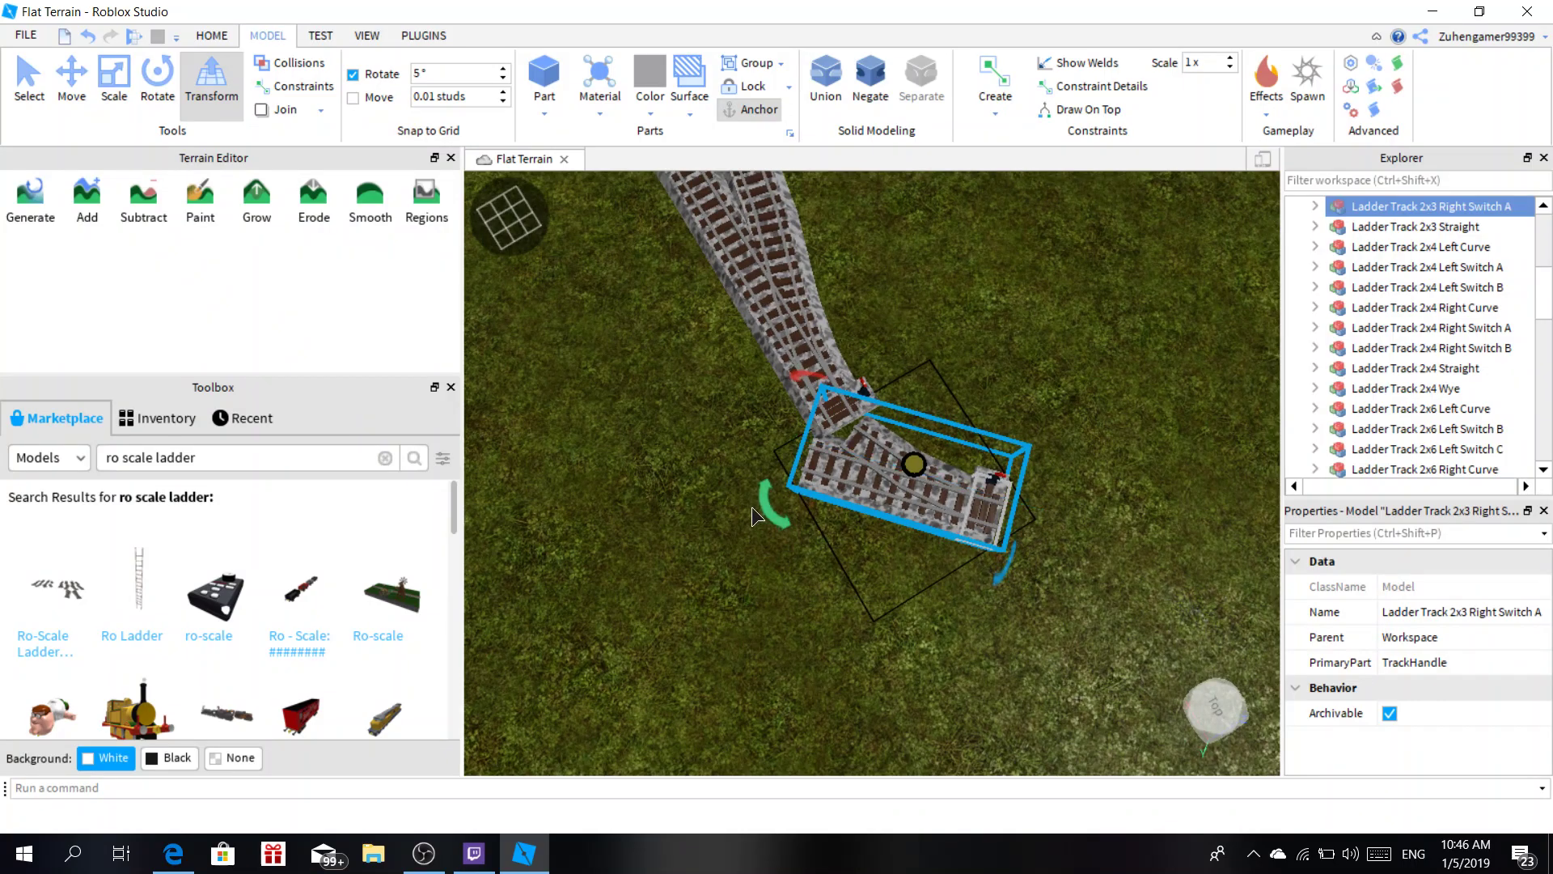
{"action": "left_click_drag", "start_coordinate": [752, 516], "coordinate": [697, 466]}
{"action": "right_click_drag", "start_coordinate": [1113, 312], "coordinate": [1074, 315]}
{"action": "scroll", "coordinate": [1074, 316], "scroll_direction": "up", "scroll_amount": 3}
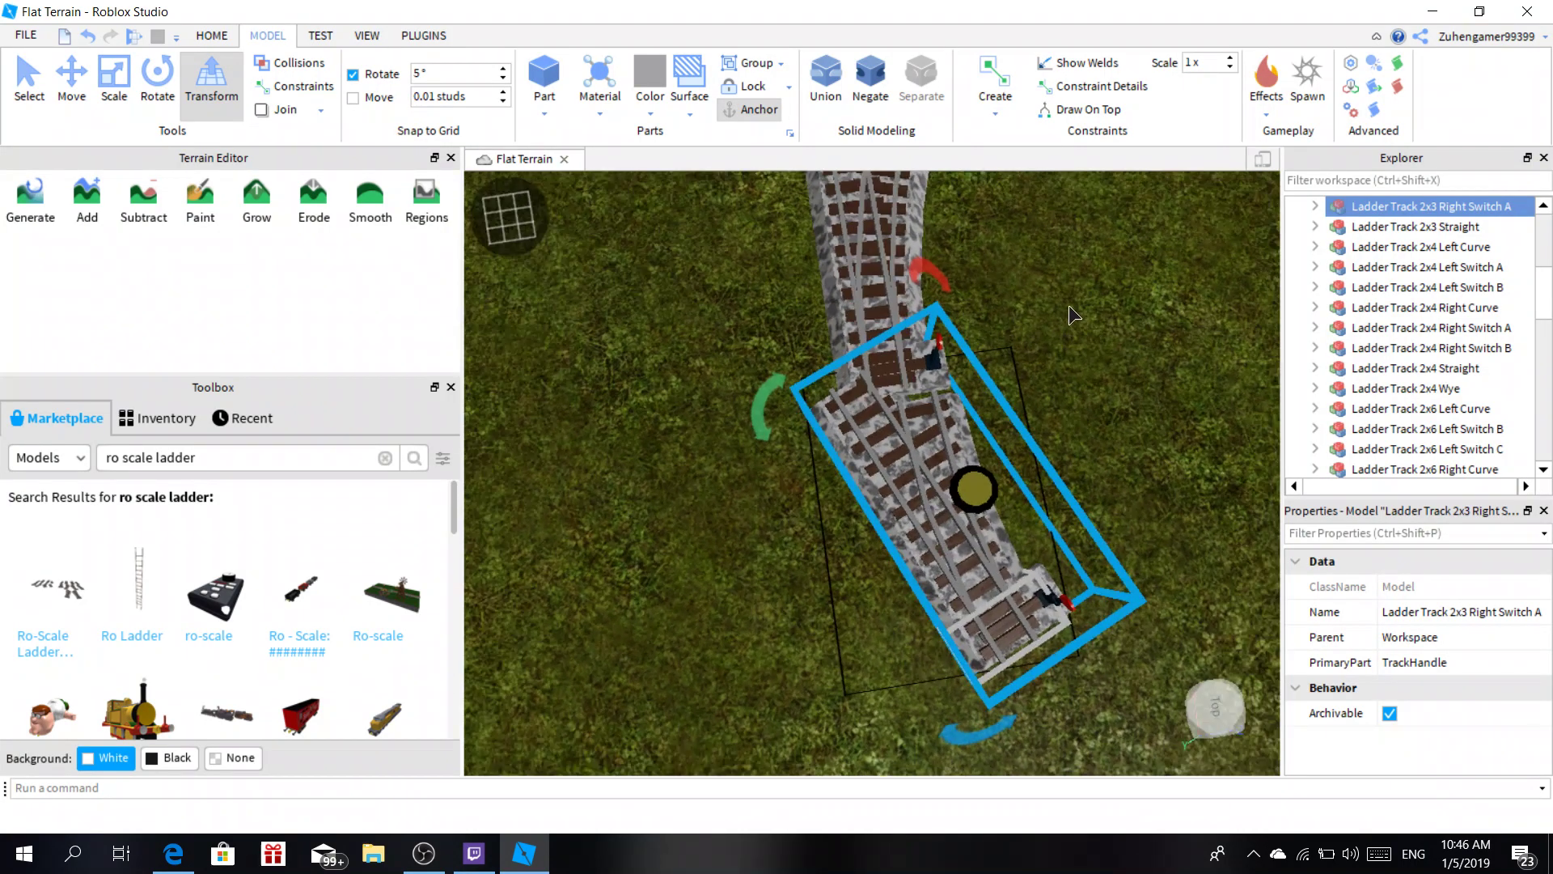
{"action": "scroll", "coordinate": [1021, 375], "scroll_direction": "up", "scroll_amount": 5}
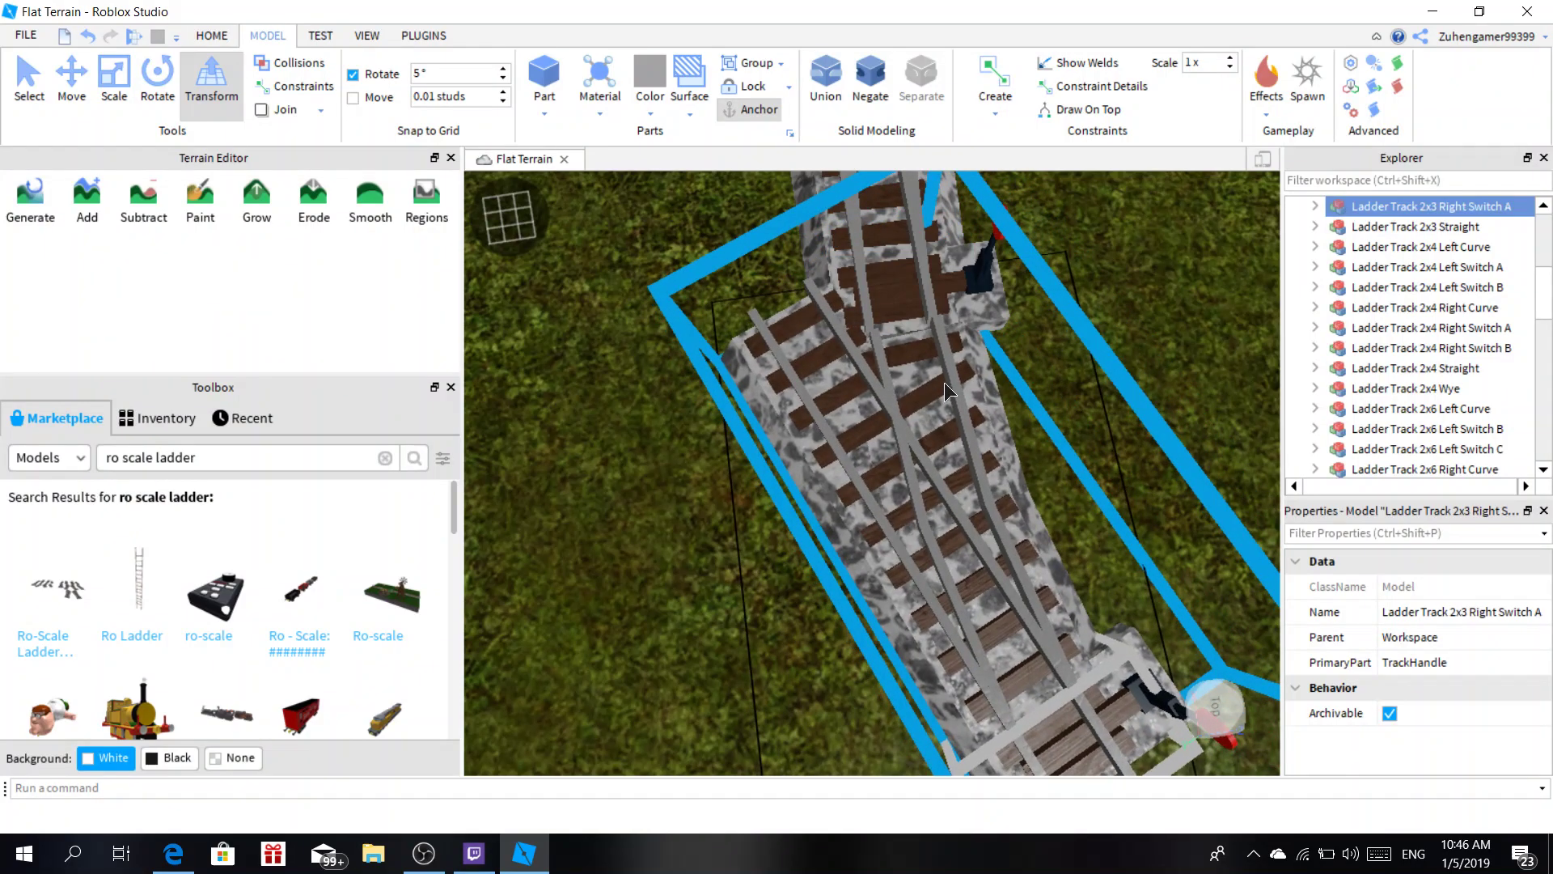
{"action": "left_click_drag", "start_coordinate": [944, 382], "coordinate": [938, 372]}
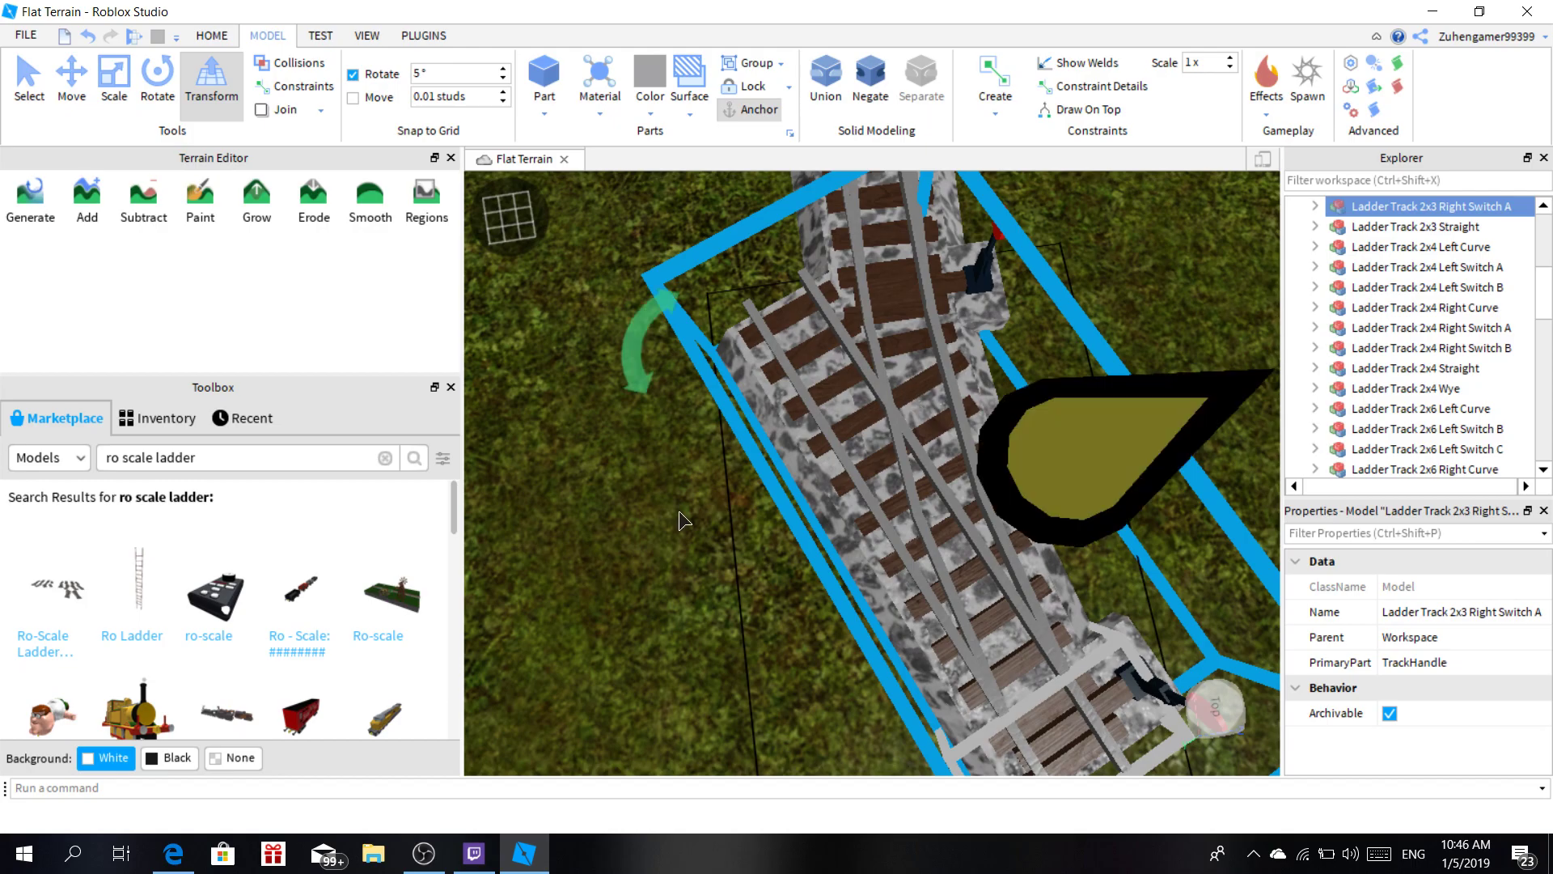
{"action": "left_click", "coordinate": [624, 532]}
Move the Track Straight 32 out of the row of straight tracks onto open ground near the joined switches.
{"action": "scroll", "coordinate": [623, 531], "scroll_direction": "up", "scroll_amount": 5}
{"action": "right_click_drag", "start_coordinate": [624, 533], "coordinate": [636, 536]}
{"action": "scroll", "coordinate": [624, 532], "scroll_direction": "down", "scroll_amount": 5}
{"action": "scroll", "coordinate": [635, 535], "scroll_direction": "down", "scroll_amount": 8}
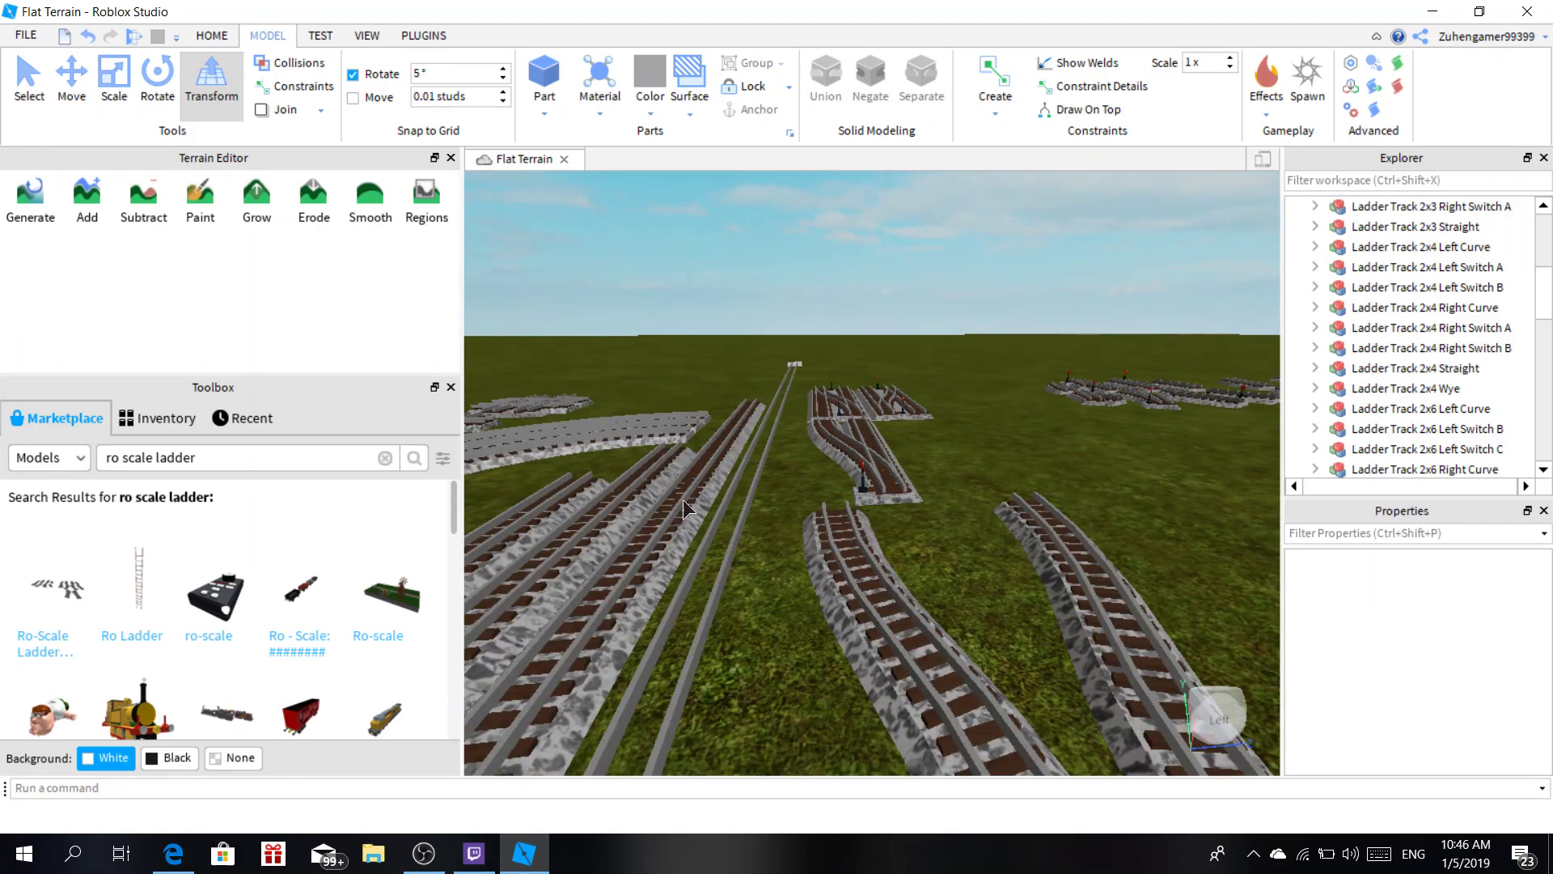
{"action": "left_click_drag", "start_coordinate": [682, 500], "coordinate": [856, 589]}
{"action": "key", "text": "d"}
{"action": "key", "text": "w"}
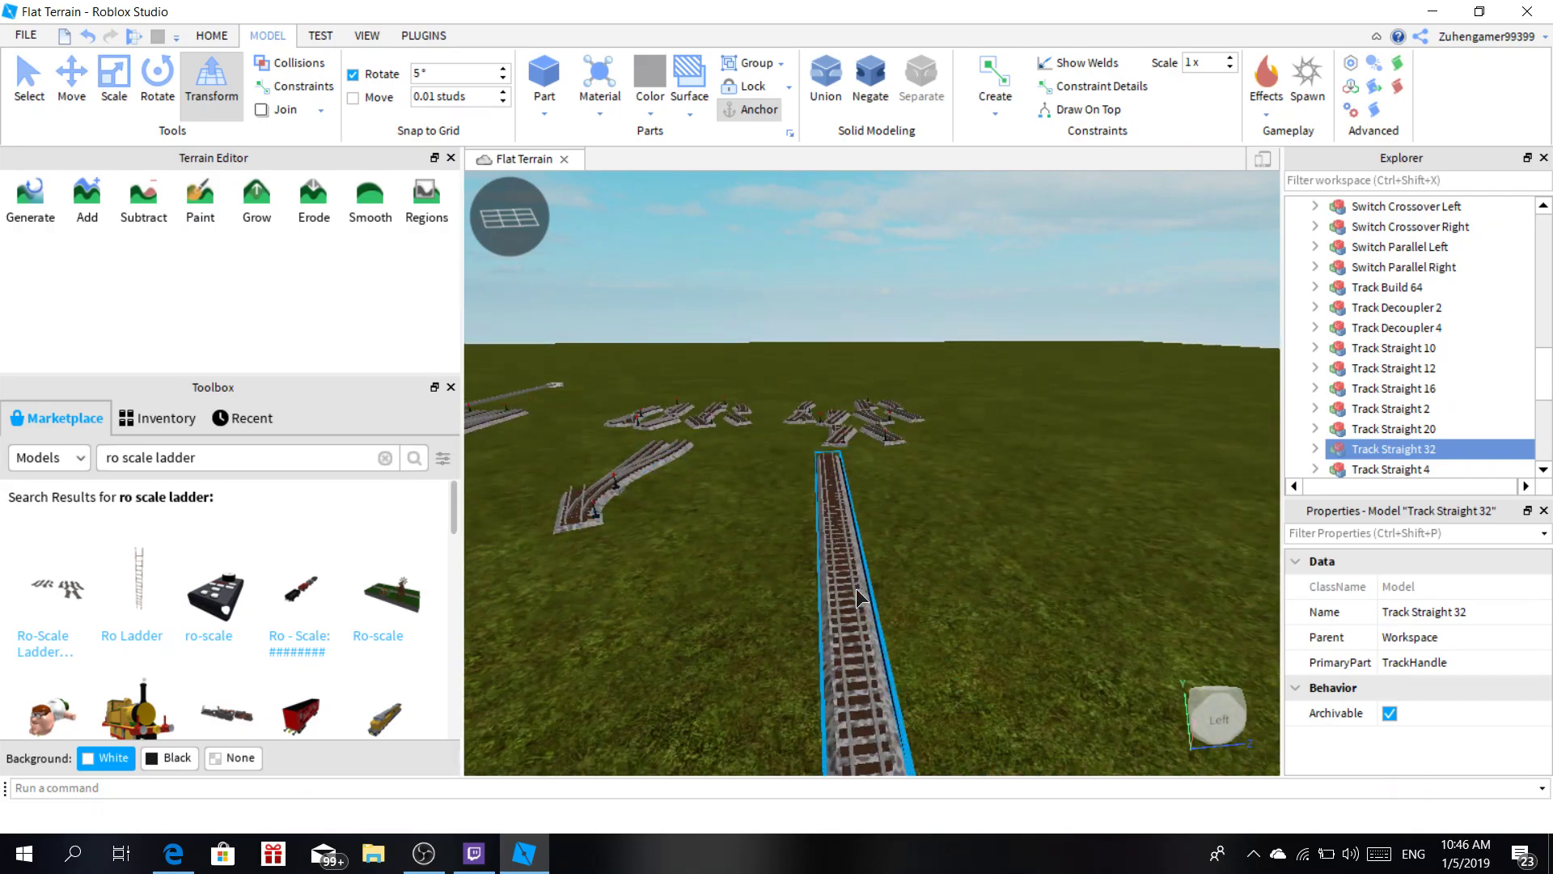
Tilt the Track Straight 32 along its length and raise it back above the terrain.
{"action": "right_click_drag", "start_coordinate": [855, 589], "coordinate": [857, 594]}
{"action": "key", "text": "d"}
{"action": "right_click_drag", "start_coordinate": [1017, 409], "coordinate": [1022, 398]}
{"action": "key", "text": "w"}
{"action": "key", "text": "a"}
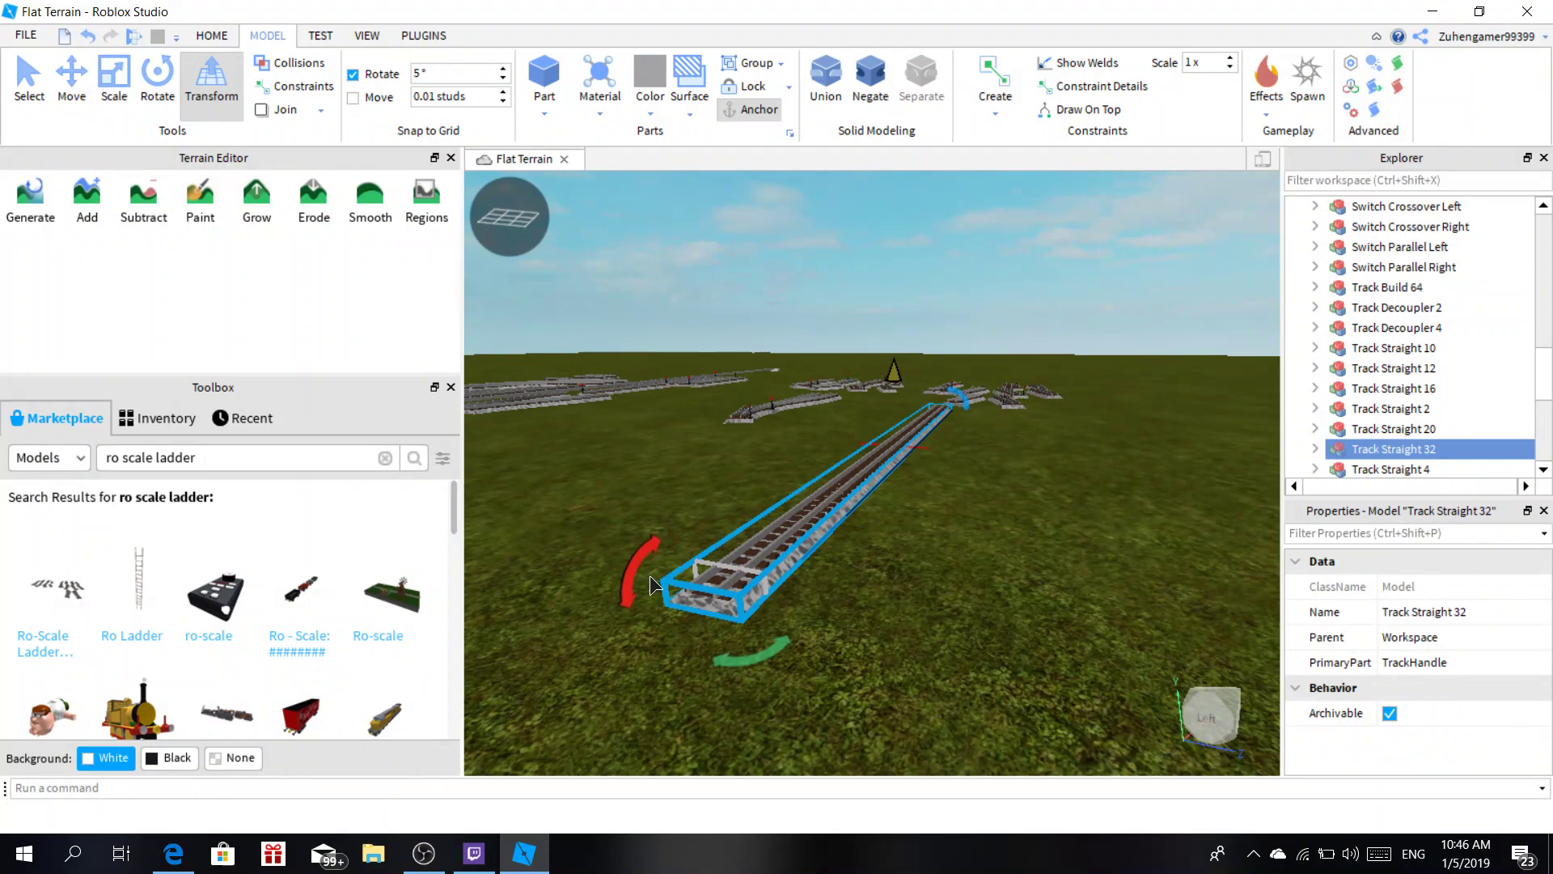
{"action": "scroll", "coordinate": [579, 645], "scroll_direction": "down", "scroll_amount": 3}
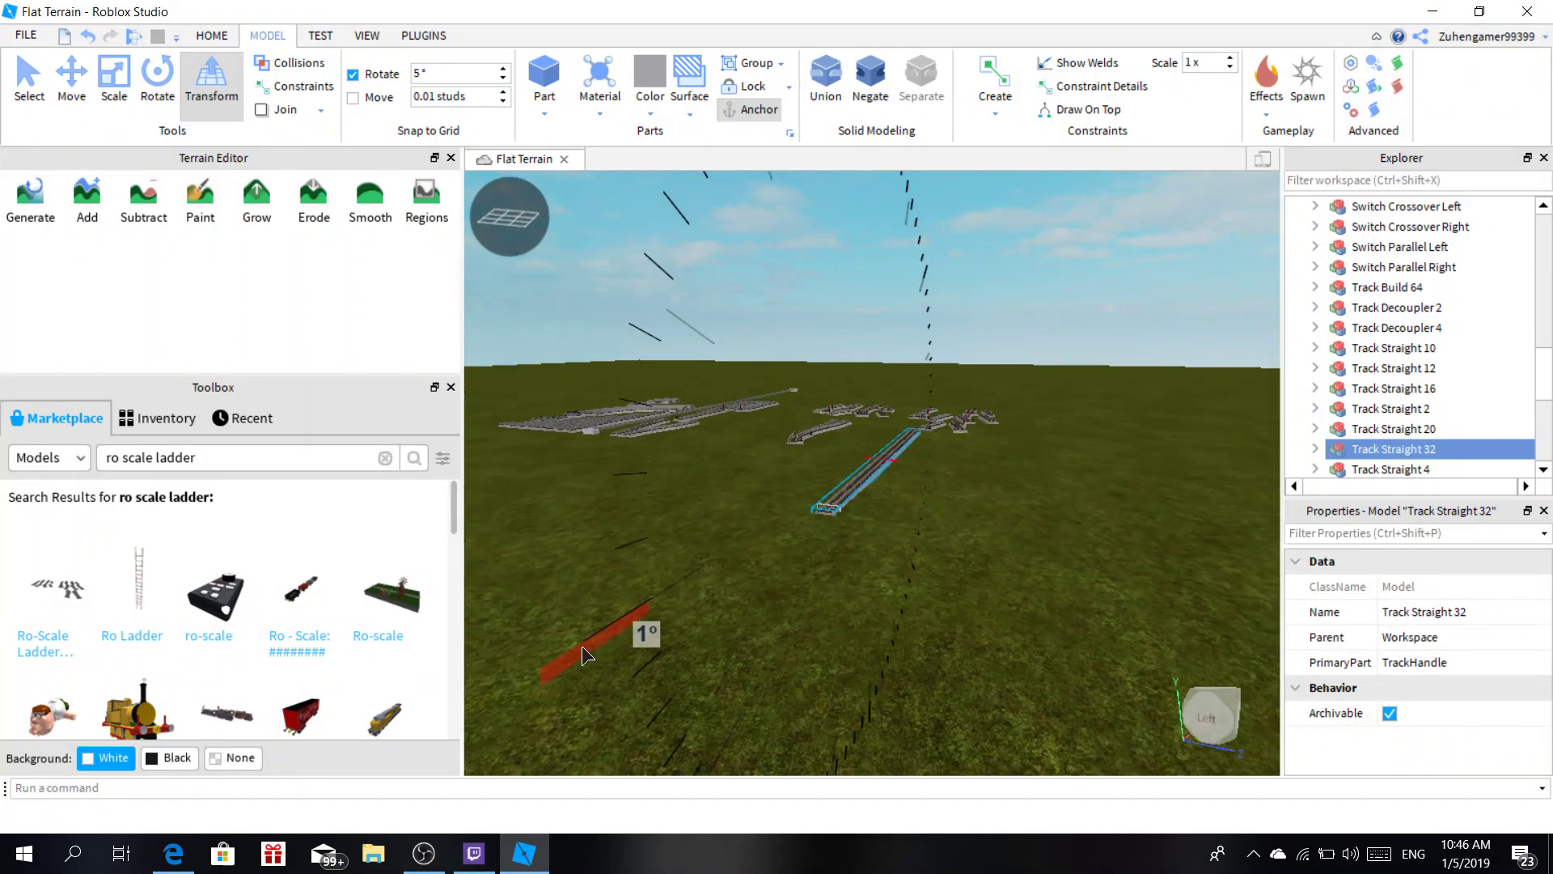
{"action": "left_click_drag", "start_coordinate": [581, 646], "coordinate": [543, 762]}
{"action": "key", "text": "w"}
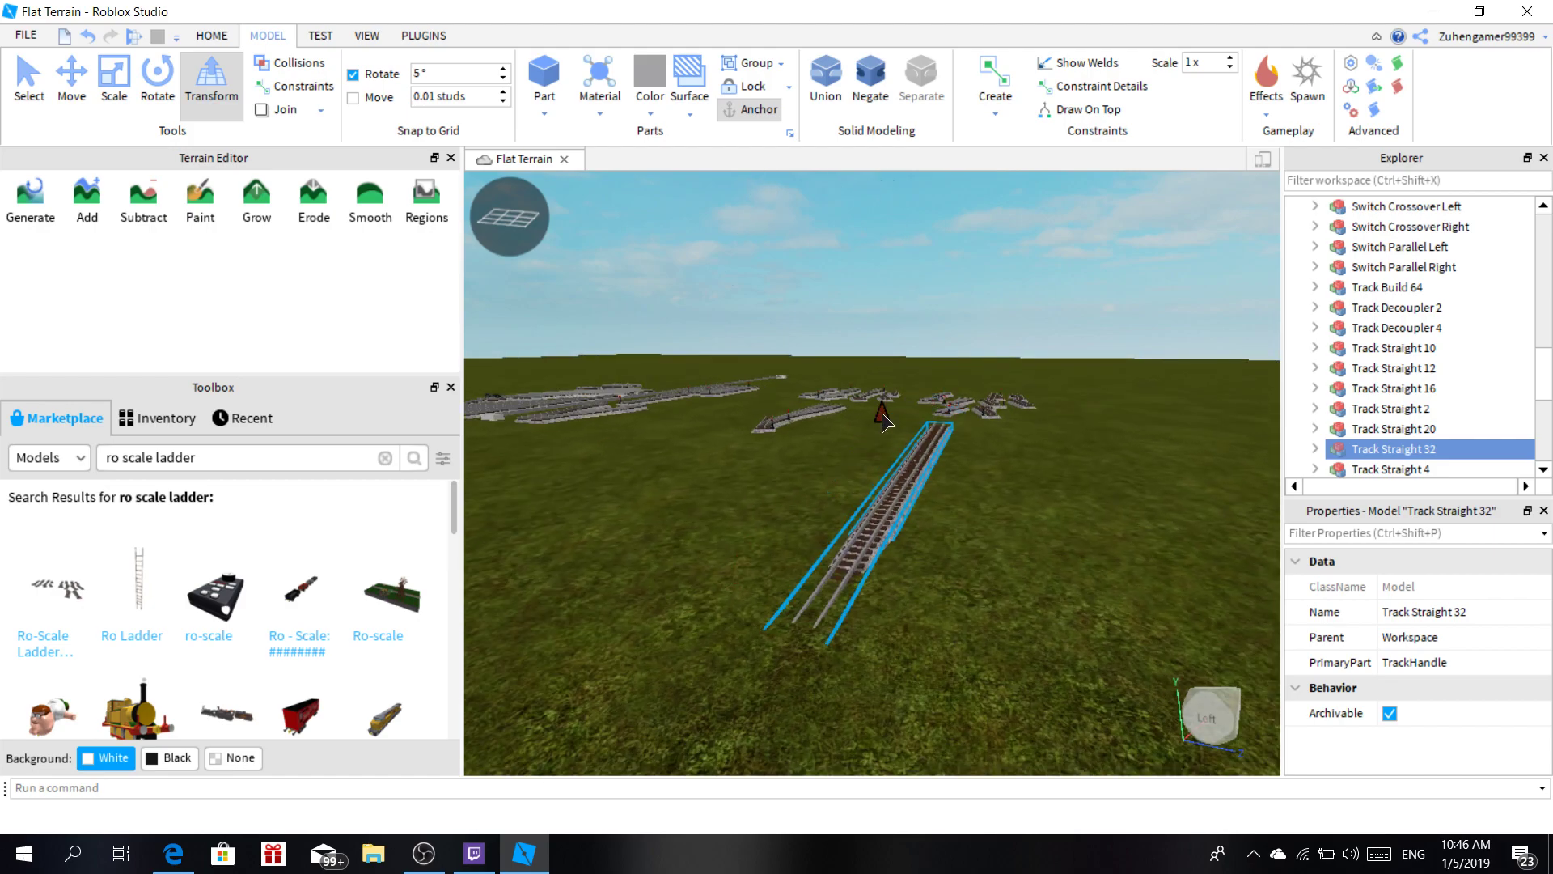
{"action": "left_click_drag", "start_coordinate": [882, 412], "coordinate": [880, 350]}
Move the Track Straight 32 across the ground to the area beside the two joined switches.
{"action": "key", "text": "s"}
{"action": "right_click_drag", "start_coordinate": [888, 488], "coordinate": [891, 488]}
{"action": "key", "text": "a"}
{"action": "right_click_drag", "start_coordinate": [1036, 566], "coordinate": [1035, 566]}
{"action": "key", "text": "s"}
{"action": "left_click_drag", "start_coordinate": [905, 515], "coordinate": [1075, 639]}
{"action": "right_click_drag", "start_coordinate": [796, 408], "coordinate": [838, 396]}
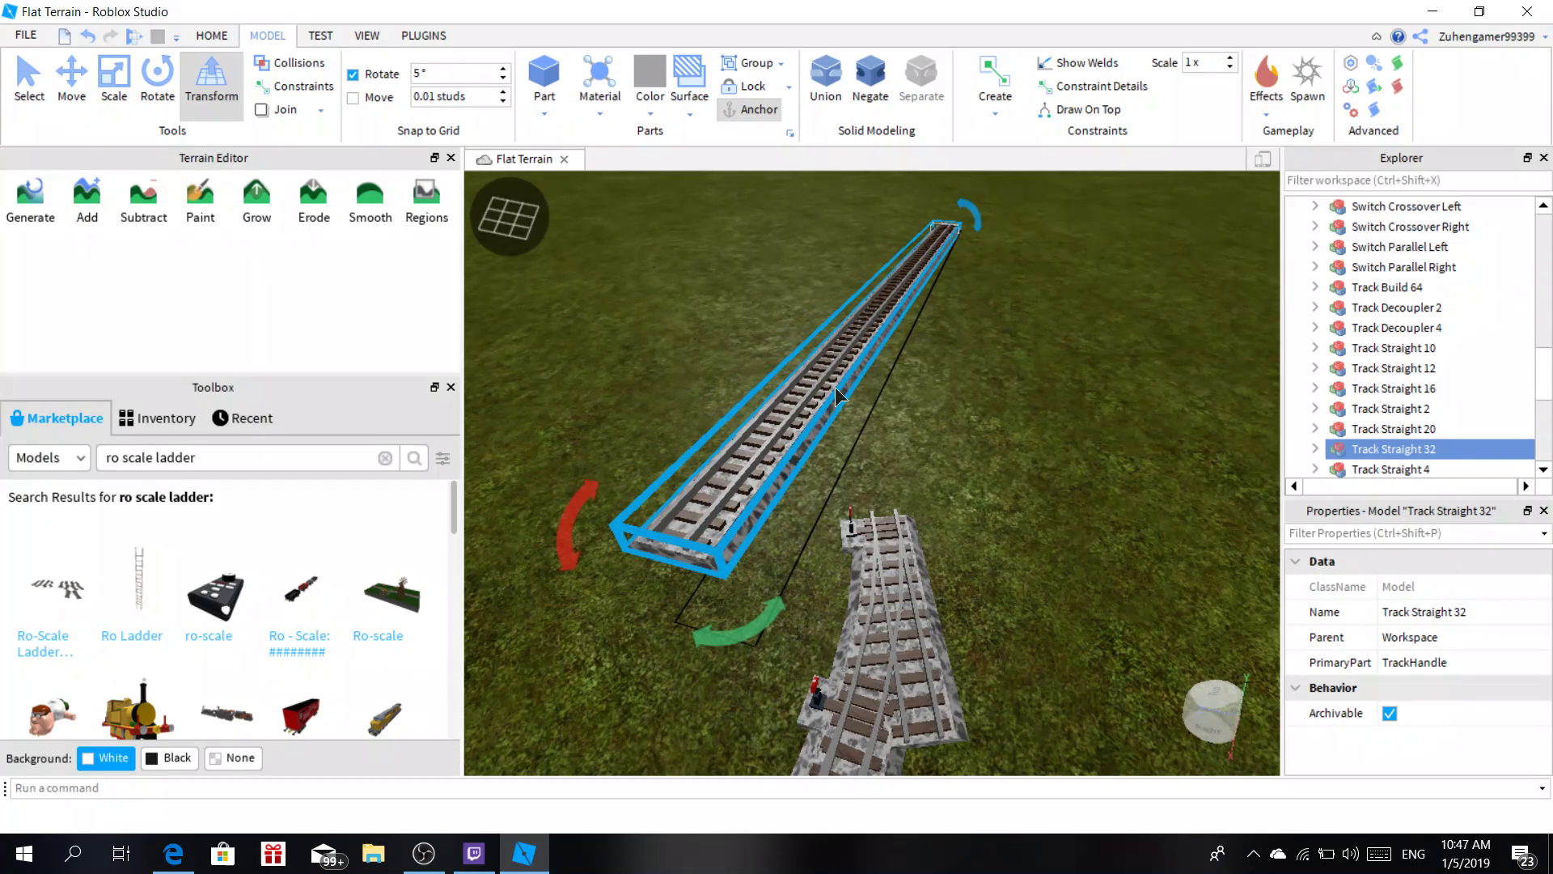
Rotate the Track Straight 32 toward the switches' direction and place it on the ground ahead of their free end.
{"action": "left_click_drag", "start_coordinate": [775, 629], "coordinate": [719, 290]}
{"action": "right_click_drag", "start_coordinate": [728, 323], "coordinate": [800, 425]}
{"action": "left_click", "coordinate": [755, 403]}
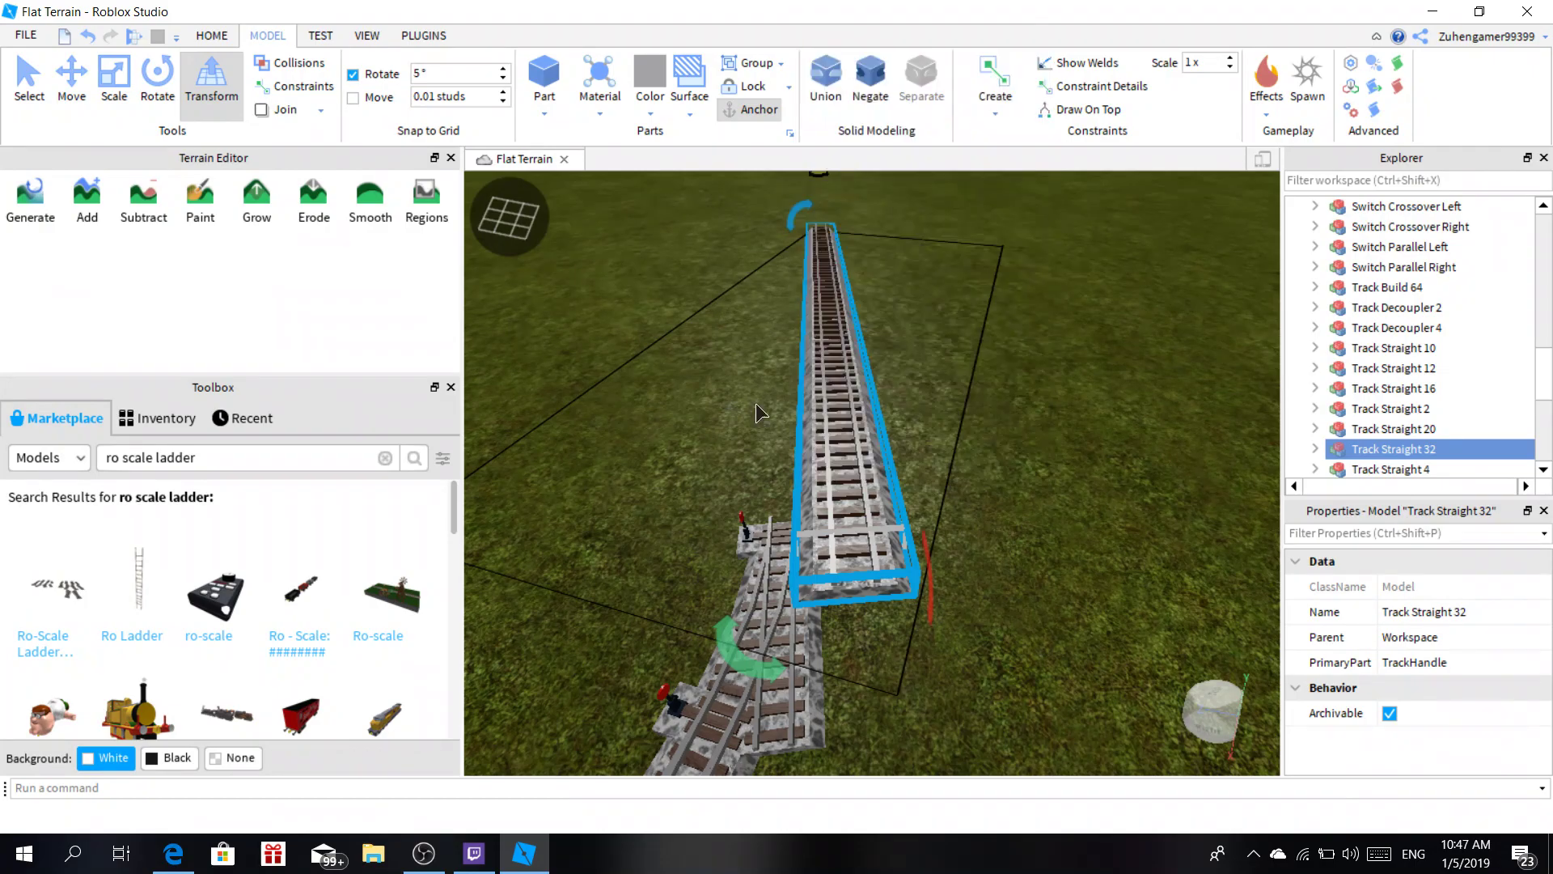
{"action": "left_click", "coordinate": [778, 416]}
{"action": "left_click_drag", "start_coordinate": [823, 421], "coordinate": [753, 295]}
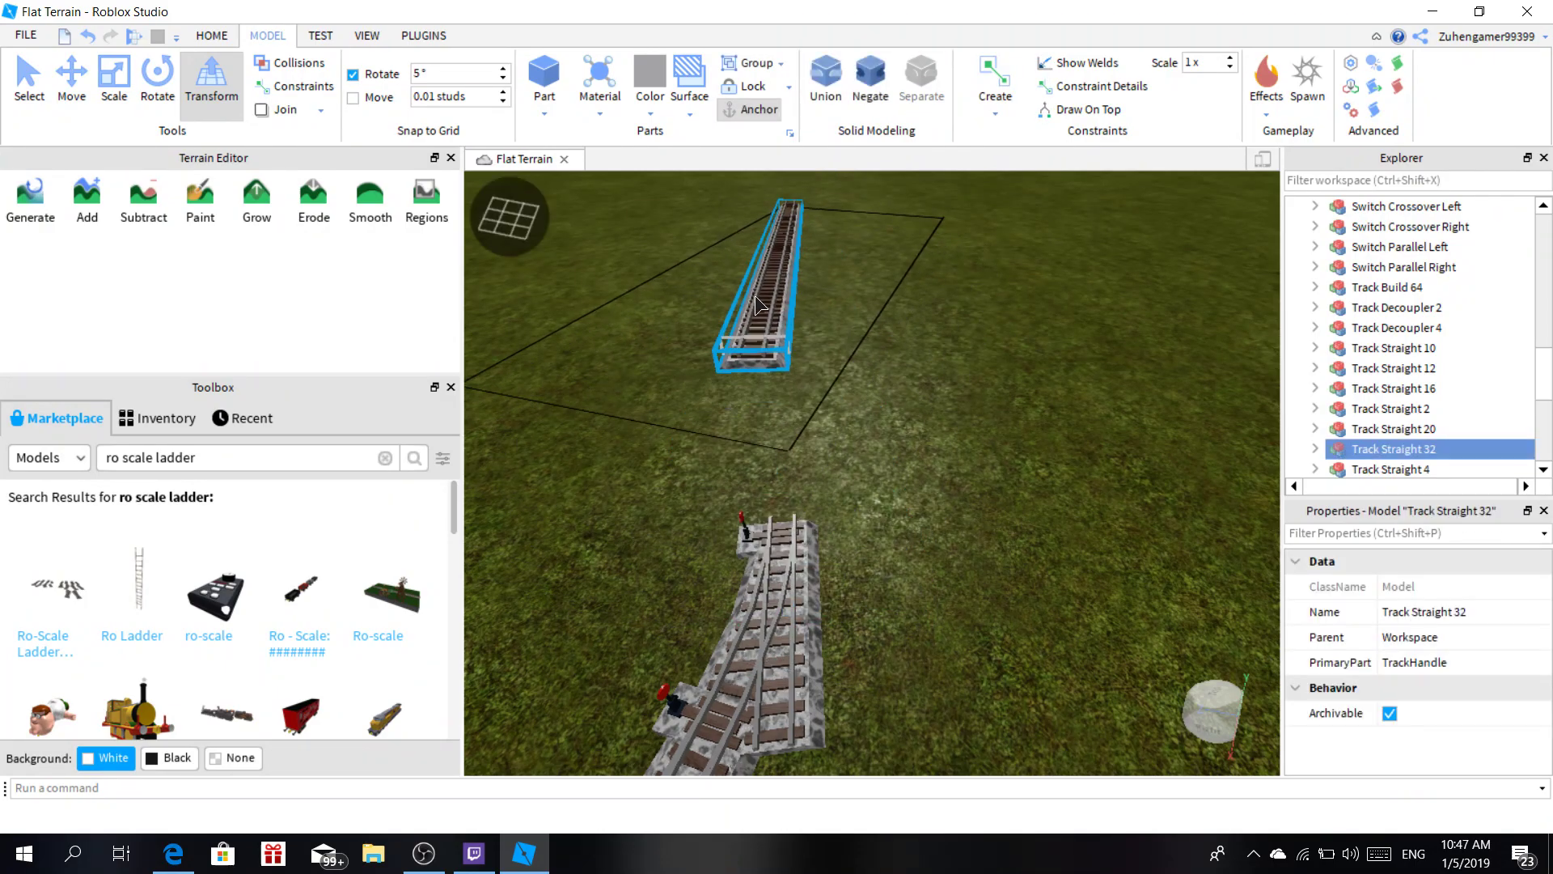
Adjust the height of the Track Straight 32 relative to the ground in front of the switches.
{"action": "scroll", "coordinate": [893, 477], "scroll_direction": "up", "scroll_amount": 3}
{"action": "right_click_drag", "start_coordinate": [893, 477], "coordinate": [895, 399]}
{"action": "left_click_drag", "start_coordinate": [887, 388], "coordinate": [894, 467]}
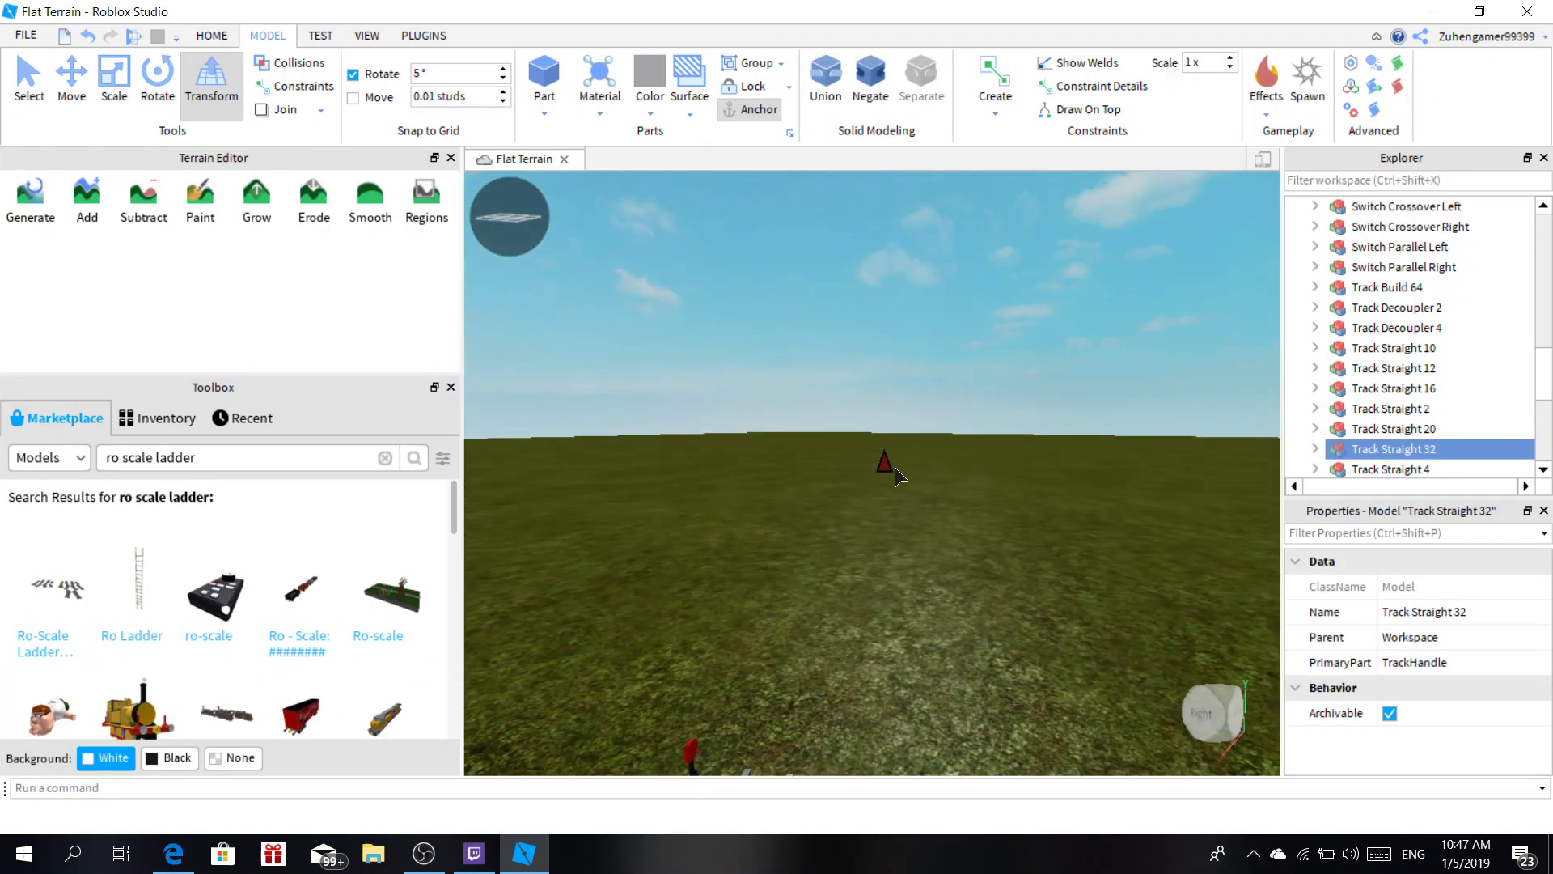
{"action": "right_click_drag", "start_coordinate": [903, 488], "coordinate": [919, 517]}
{"action": "scroll", "coordinate": [896, 425], "scroll_direction": "down", "scroll_amount": 2}
{"action": "left_click_drag", "start_coordinate": [922, 410], "coordinate": [929, 343]}
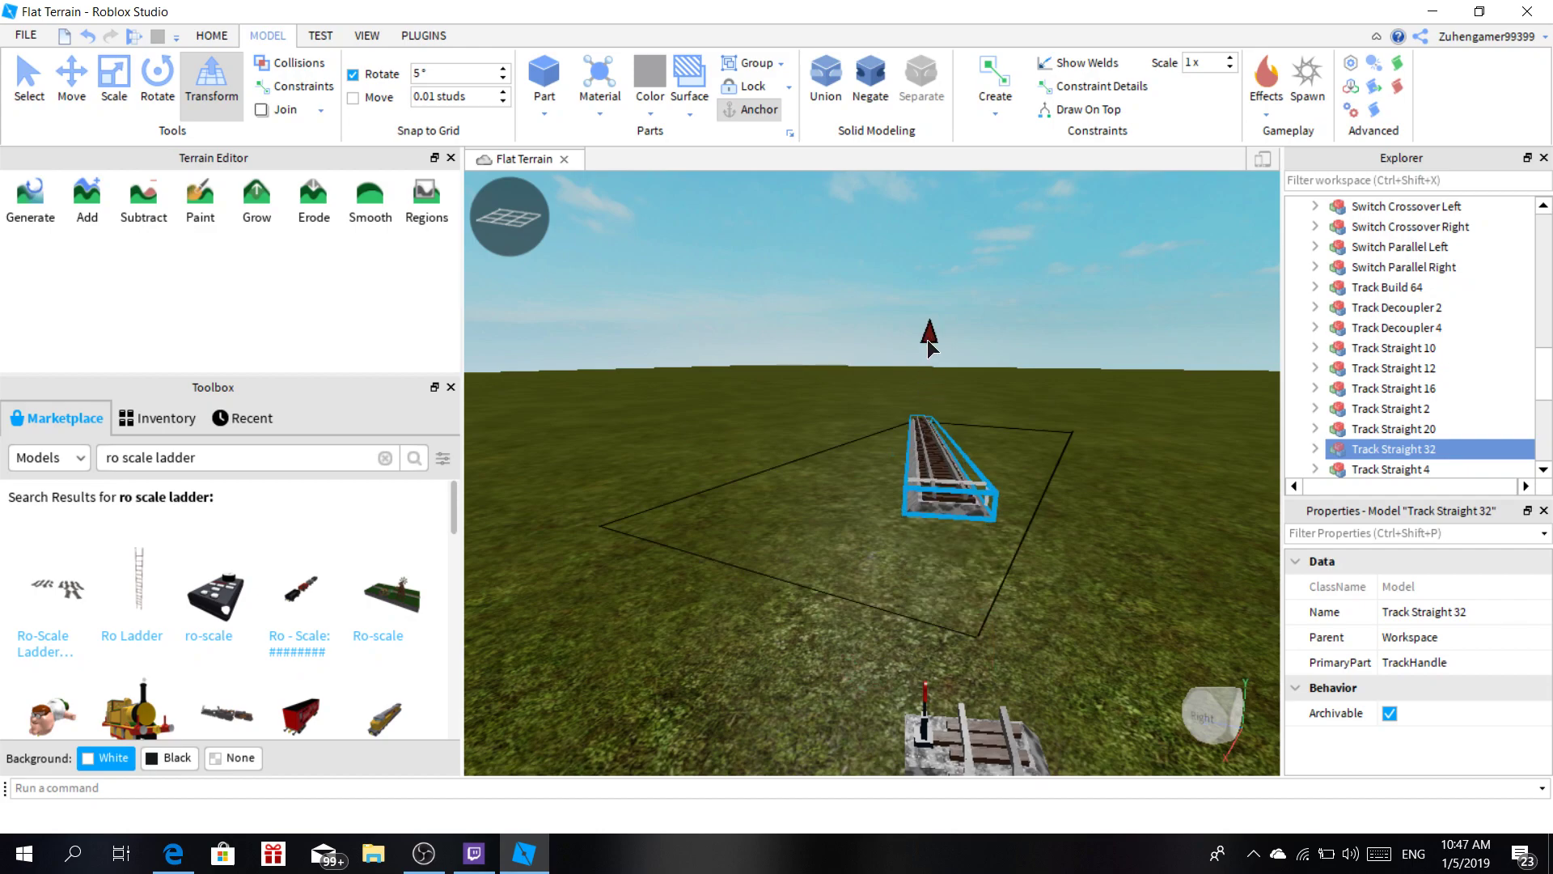
Rotate the Track Straight 32 about its vertical axis to bring it closer to the switch track's direction.
{"action": "scroll", "coordinate": [899, 642], "scroll_direction": "down", "scroll_amount": 2}
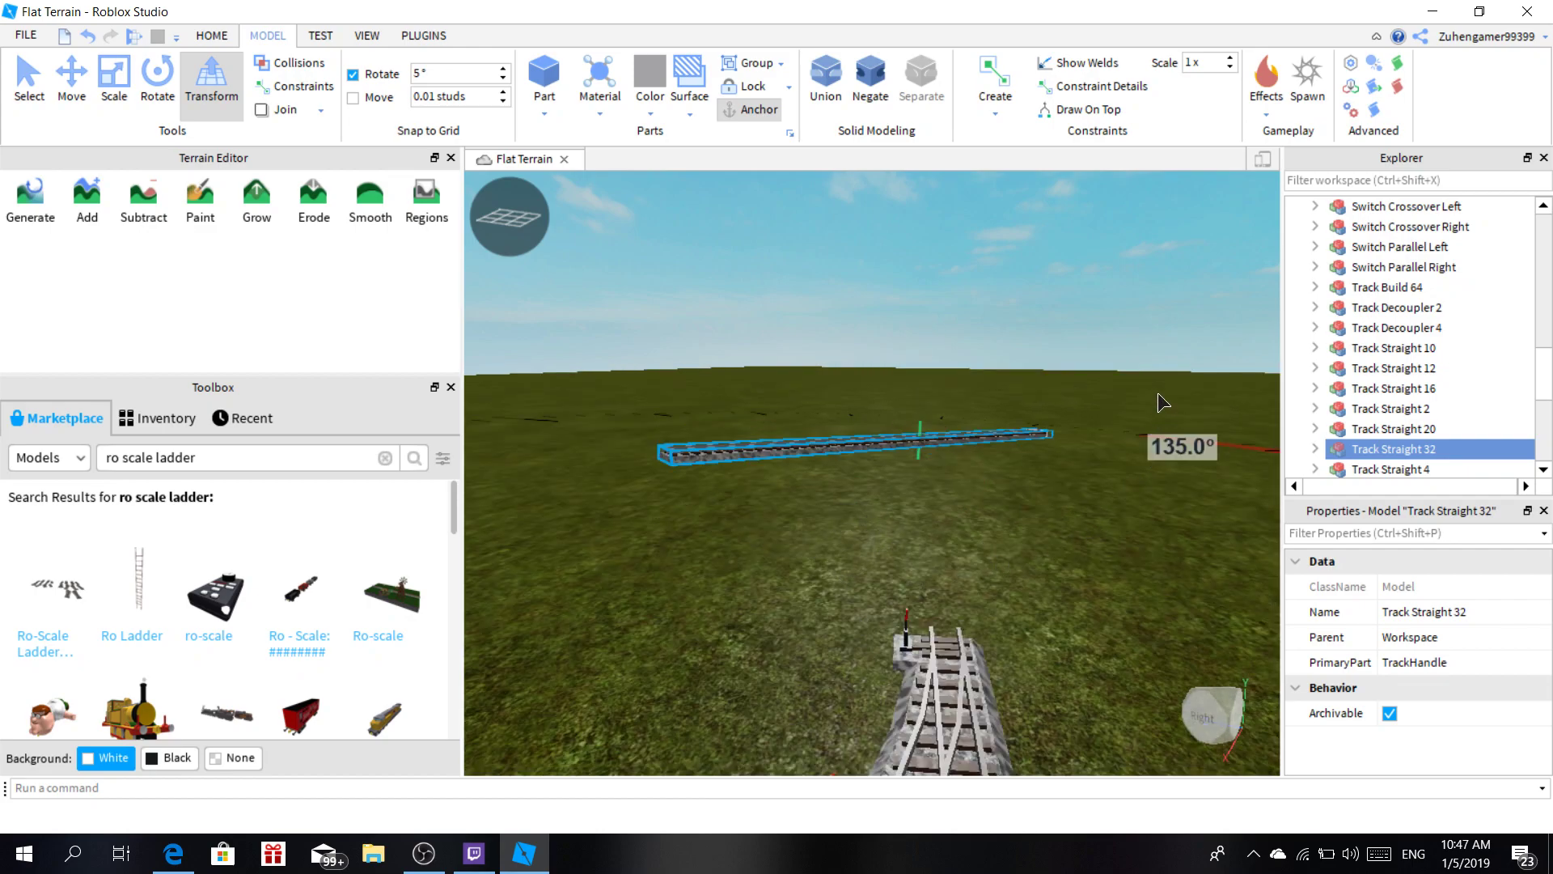
{"action": "key", "text": "s"}
{"action": "left_click_drag", "start_coordinate": [1157, 394], "coordinate": [1026, 314]}
{"action": "key", "text": "w"}
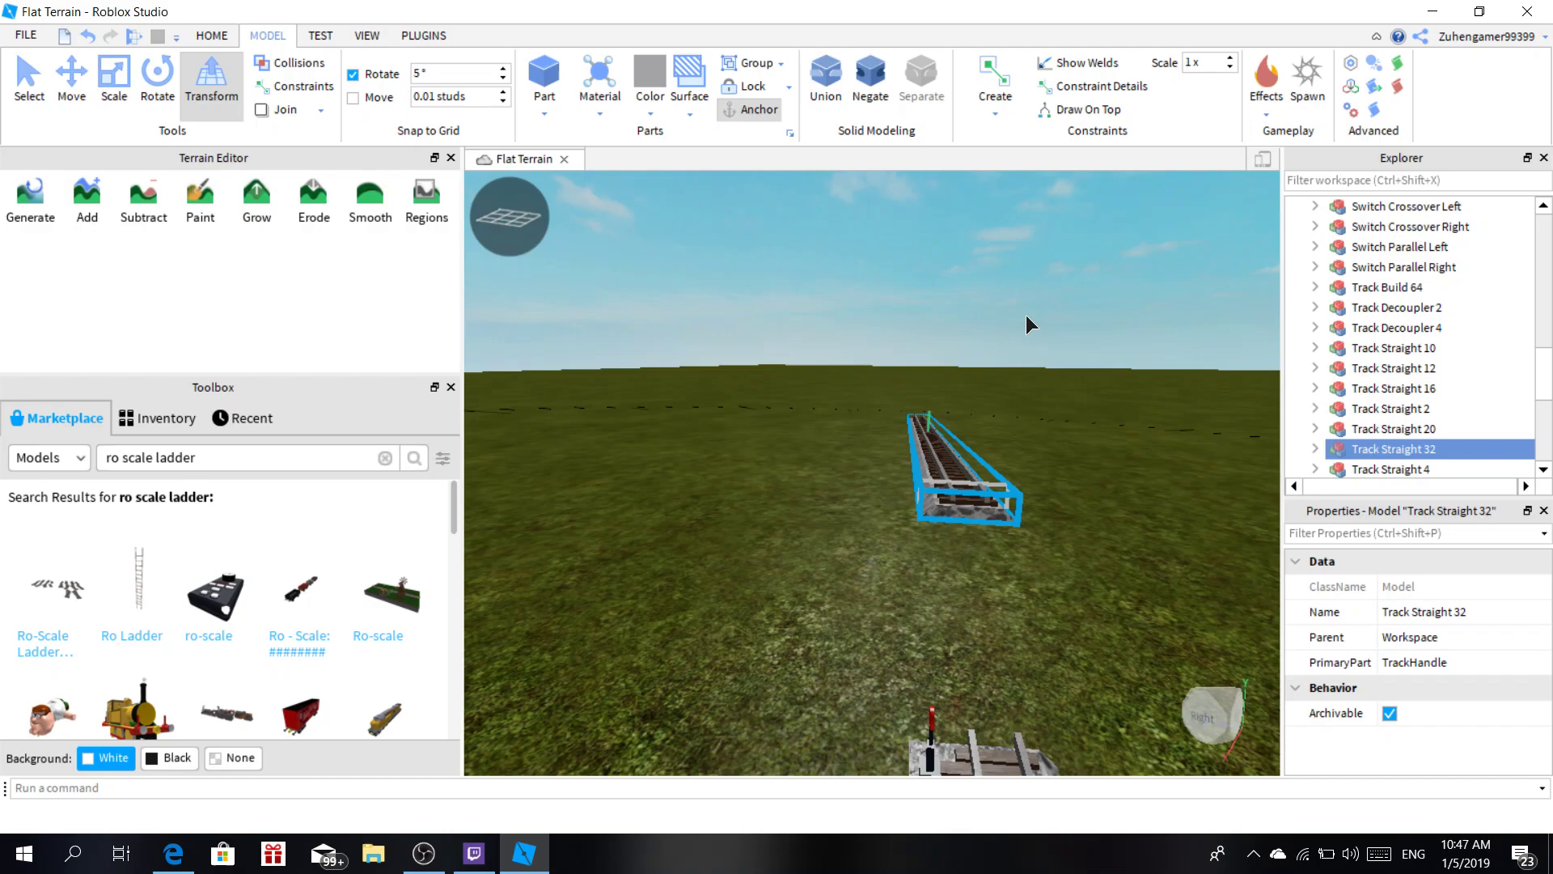
{"action": "scroll", "coordinate": [1026, 314], "scroll_direction": "down", "scroll_amount": 4}
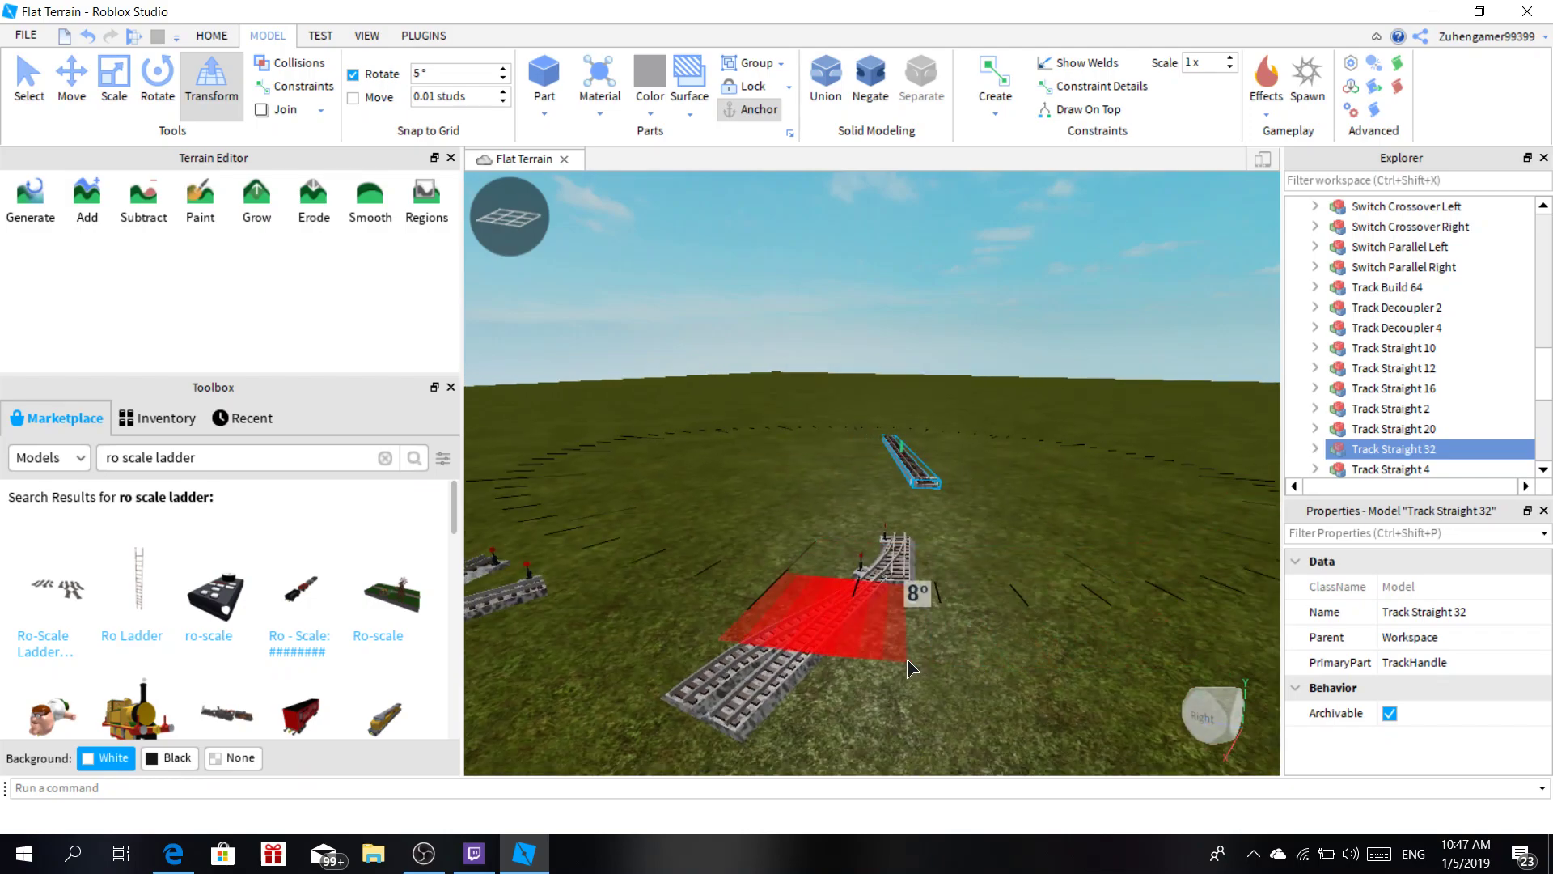
{"action": "key", "text": "d"}
{"action": "right_click_drag", "start_coordinate": [785, 631], "coordinate": [799, 628]}
{"action": "key", "text": "s"}
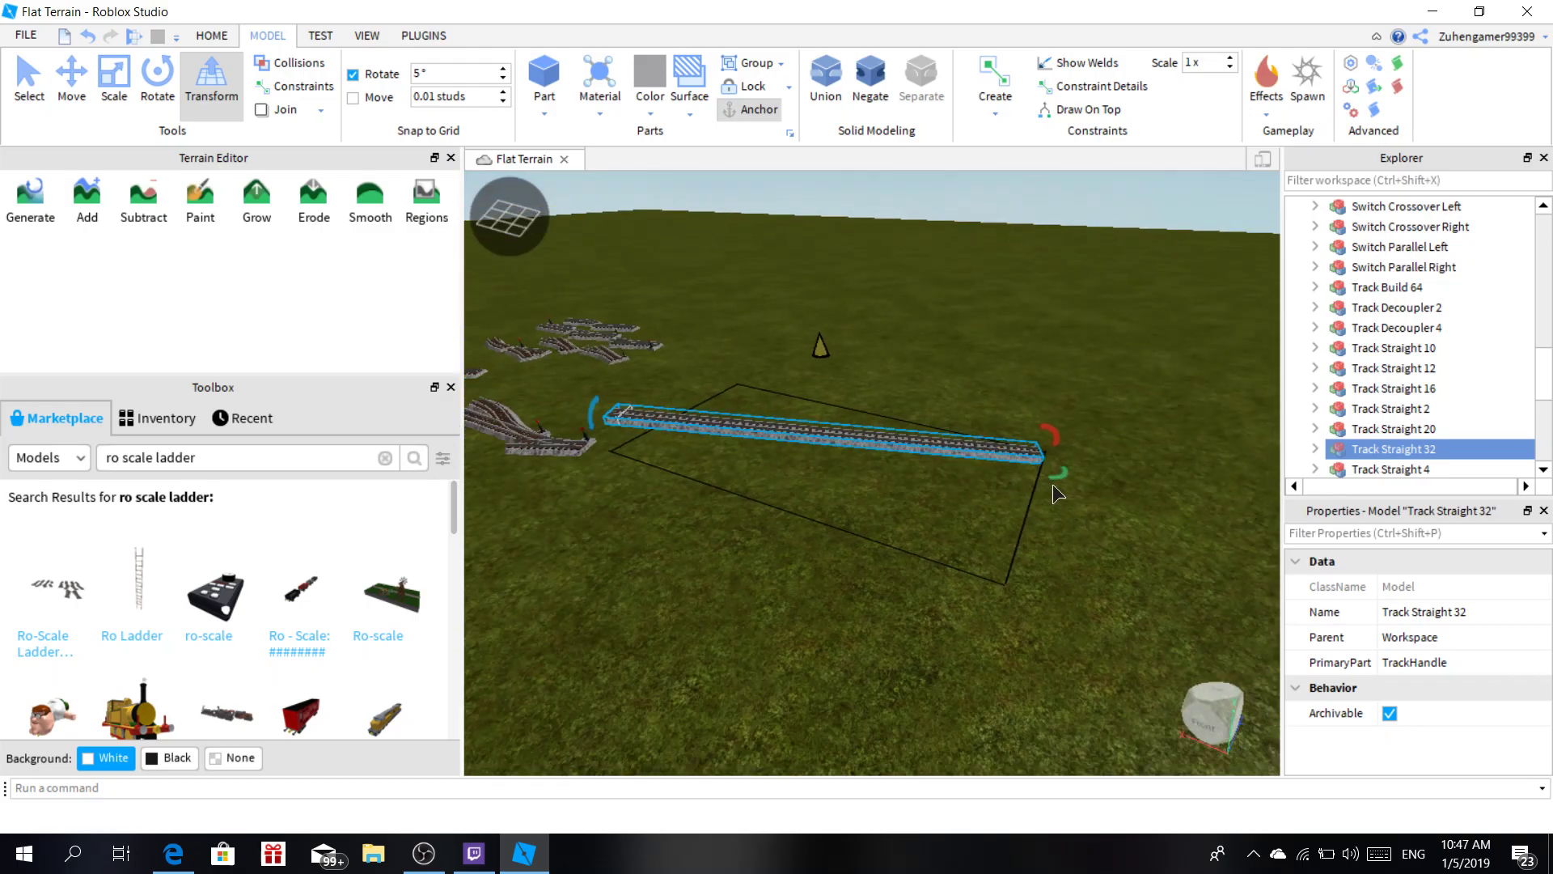
Turn the Track Straight 32 end for end and refine its heading toward the free end of the switch.
{"action": "left_click_drag", "start_coordinate": [1075, 409], "coordinate": [540, 406]}
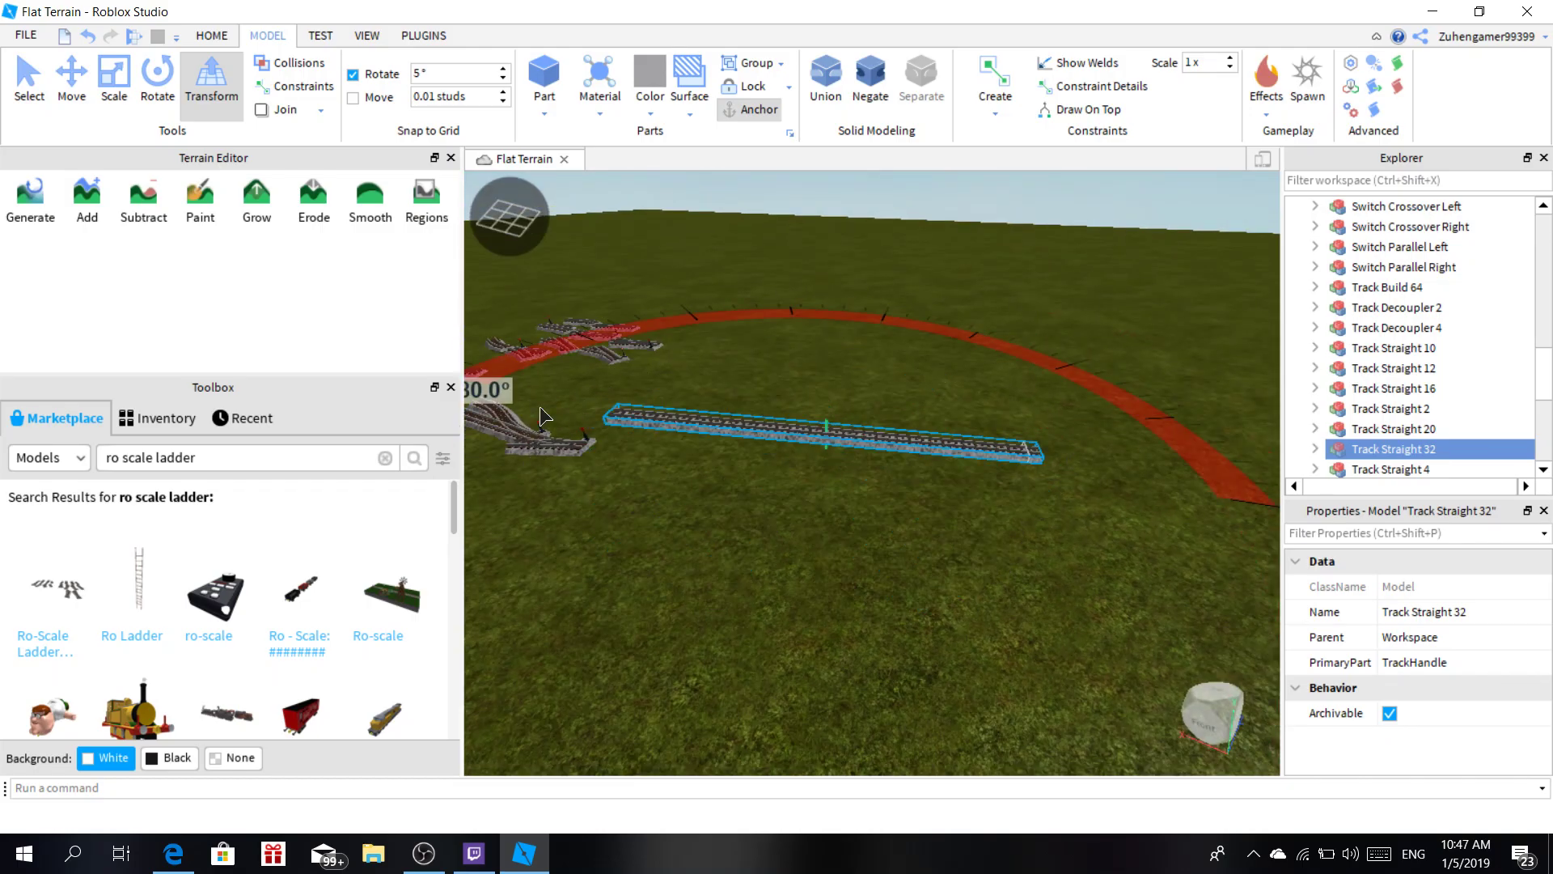
{"action": "key", "text": "w"}
{"action": "right_click_drag", "start_coordinate": [705, 683], "coordinate": [705, 683]}
{"action": "key", "text": "s"}
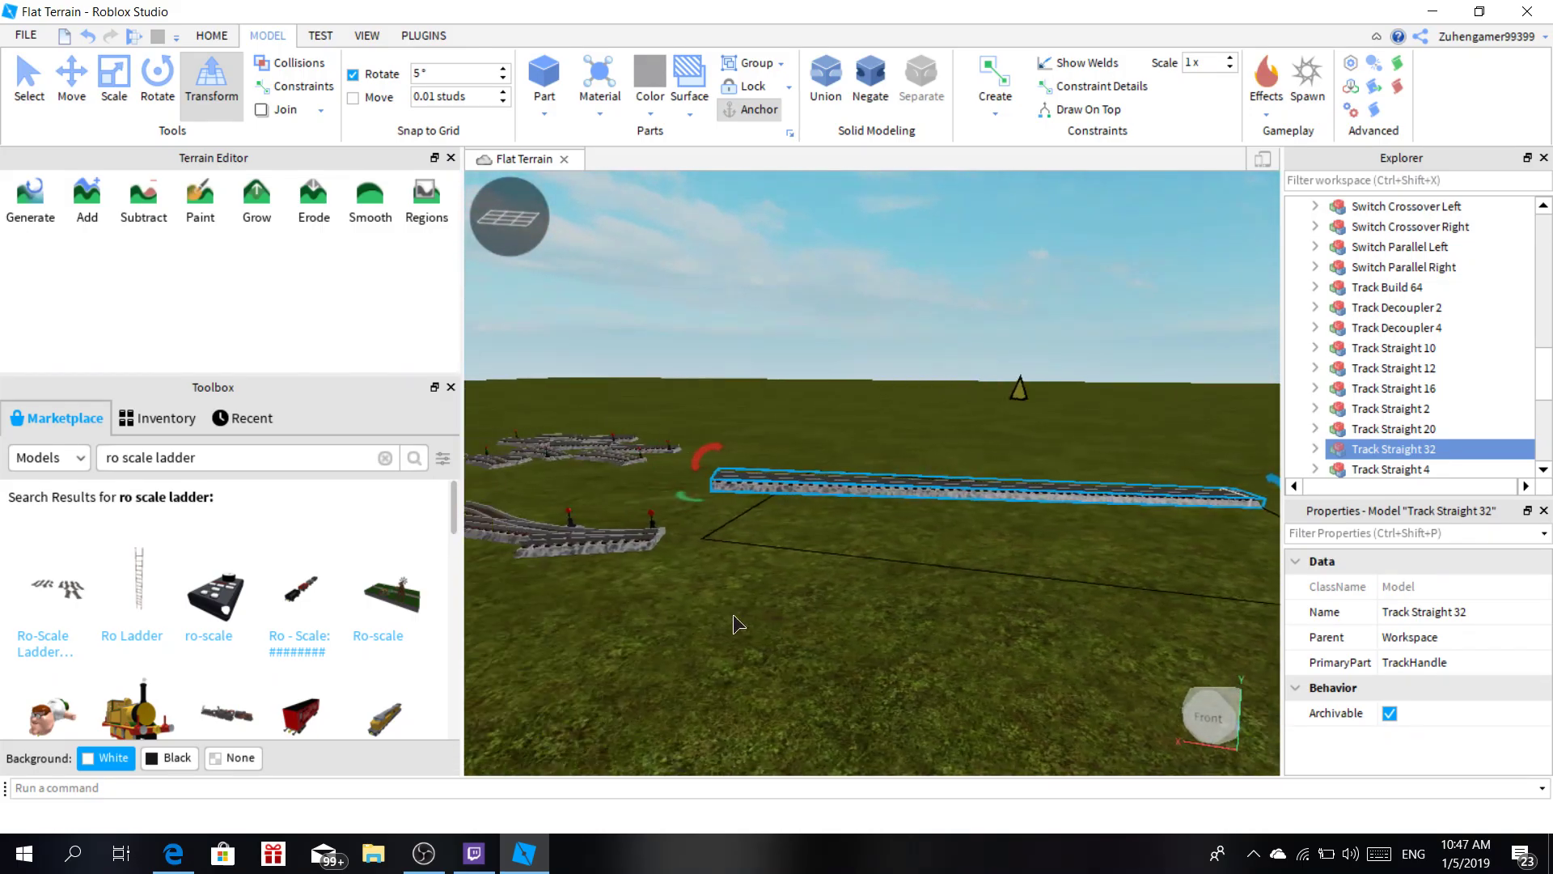
{"action": "left_click_drag", "start_coordinate": [680, 511], "coordinate": [479, 497]}
{"action": "key", "text": "w"}
{"action": "right_click_drag", "start_coordinate": [678, 594], "coordinate": [682, 591]}
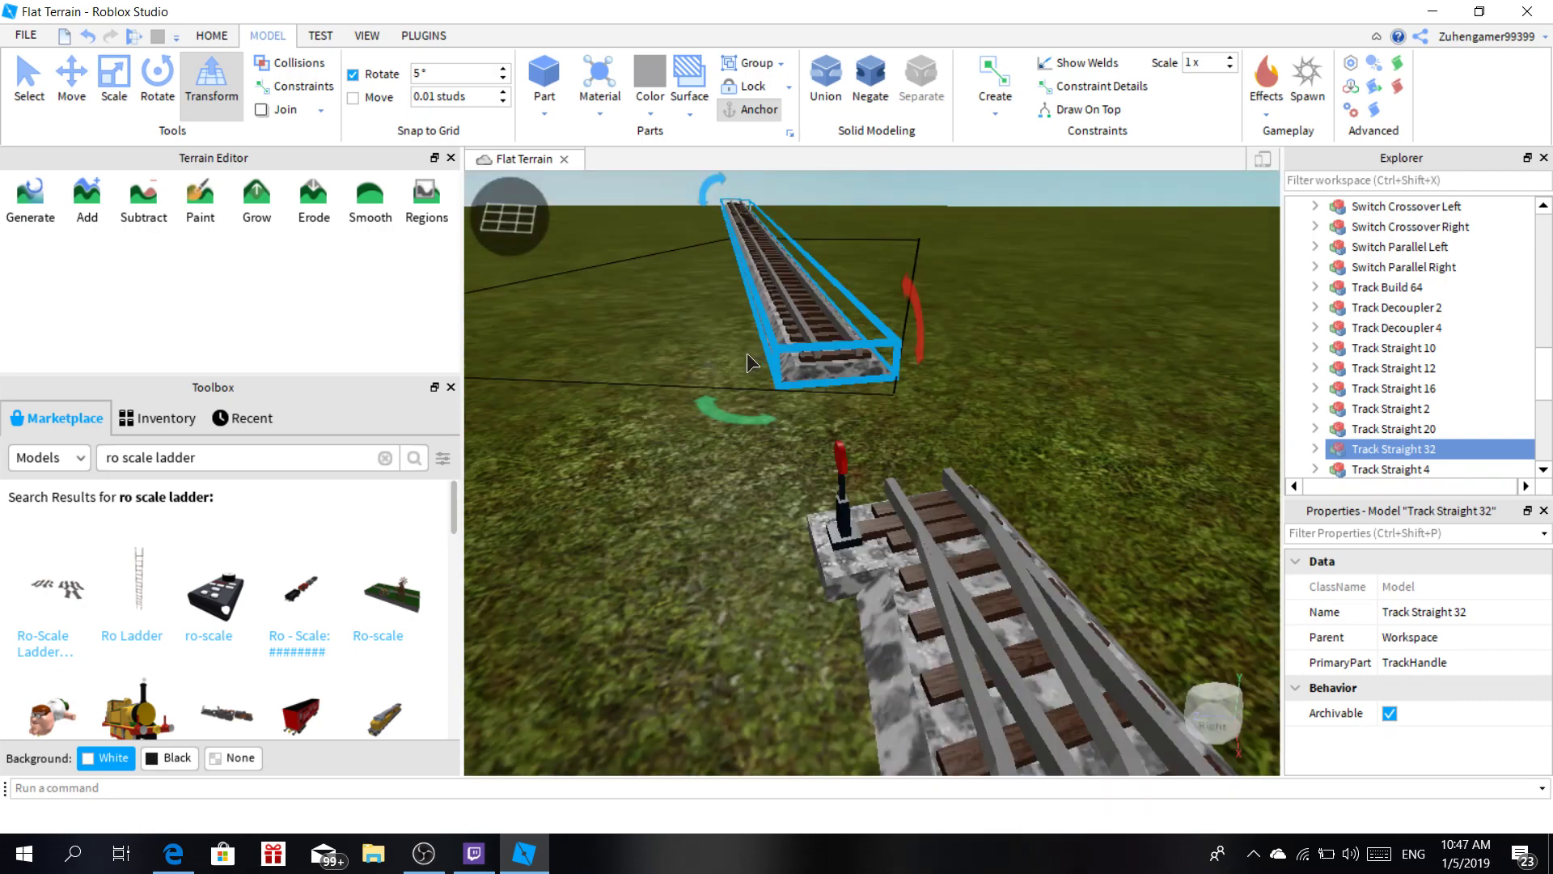
Move the Track Straight 32 to just beyond the lever end of the switch.
{"action": "left_click_drag", "start_coordinate": [778, 322], "coordinate": [814, 361]}
{"action": "key", "text": "d"}
{"action": "right_click_drag", "start_coordinate": [976, 370], "coordinate": [974, 367]}
{"action": "key", "text": "a"}
{"action": "key", "text": "d"}
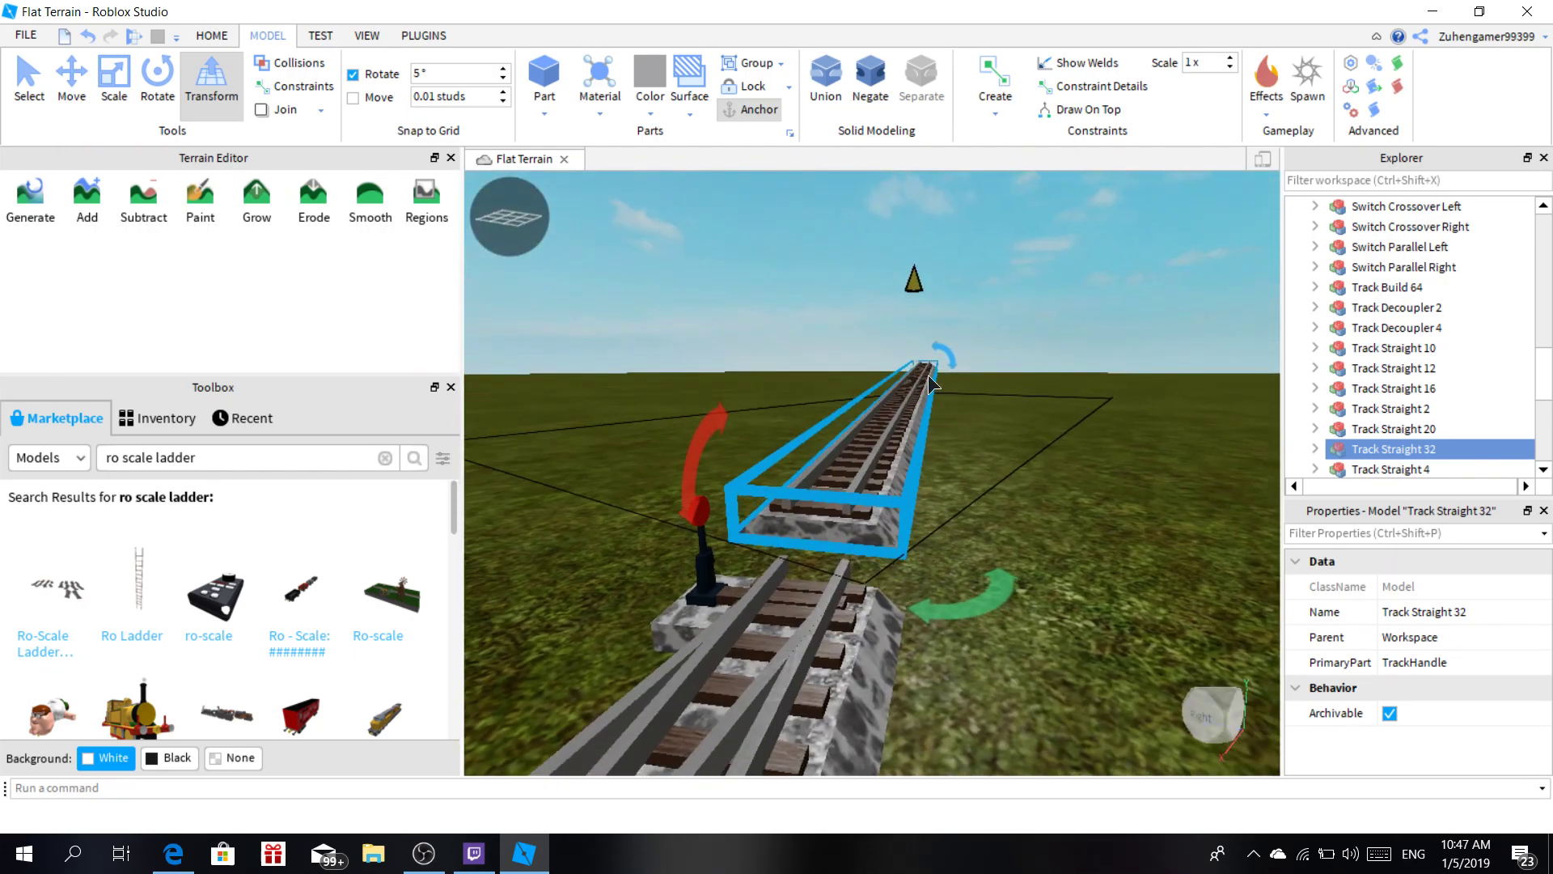
Bring the Track Straight 32 against the switch end and shift it sideways to line up the rails.
{"action": "left_click_drag", "start_coordinate": [943, 348], "coordinate": [920, 312]}
{"action": "scroll", "coordinate": [941, 605], "scroll_direction": "up", "scroll_amount": 2}
{"action": "scroll", "coordinate": [941, 604], "scroll_direction": "up", "scroll_amount": 2}
{"action": "right_click_drag", "start_coordinate": [942, 604], "coordinate": [940, 604]}
{"action": "scroll", "coordinate": [942, 604], "scroll_direction": "down", "scroll_amount": 4}
{"action": "scroll", "coordinate": [940, 604], "scroll_direction": "up", "scroll_amount": 4}
{"action": "left_click_drag", "start_coordinate": [949, 535], "coordinate": [871, 534]}
Fine-tune the height of the Track Straight 32 to match the rail level of the adjoining switch.
{"action": "scroll", "coordinate": [907, 704], "scroll_direction": "down", "scroll_amount": 4}
{"action": "right_click_drag", "start_coordinate": [908, 703], "coordinate": [1112, 380]}
{"action": "scroll", "coordinate": [907, 704], "scroll_direction": "up", "scroll_amount": 4}
{"action": "scroll", "coordinate": [908, 703], "scroll_direction": "down", "scroll_amount": 6}
{"action": "scroll", "coordinate": [908, 704], "scroll_direction": "up", "scroll_amount": 3}
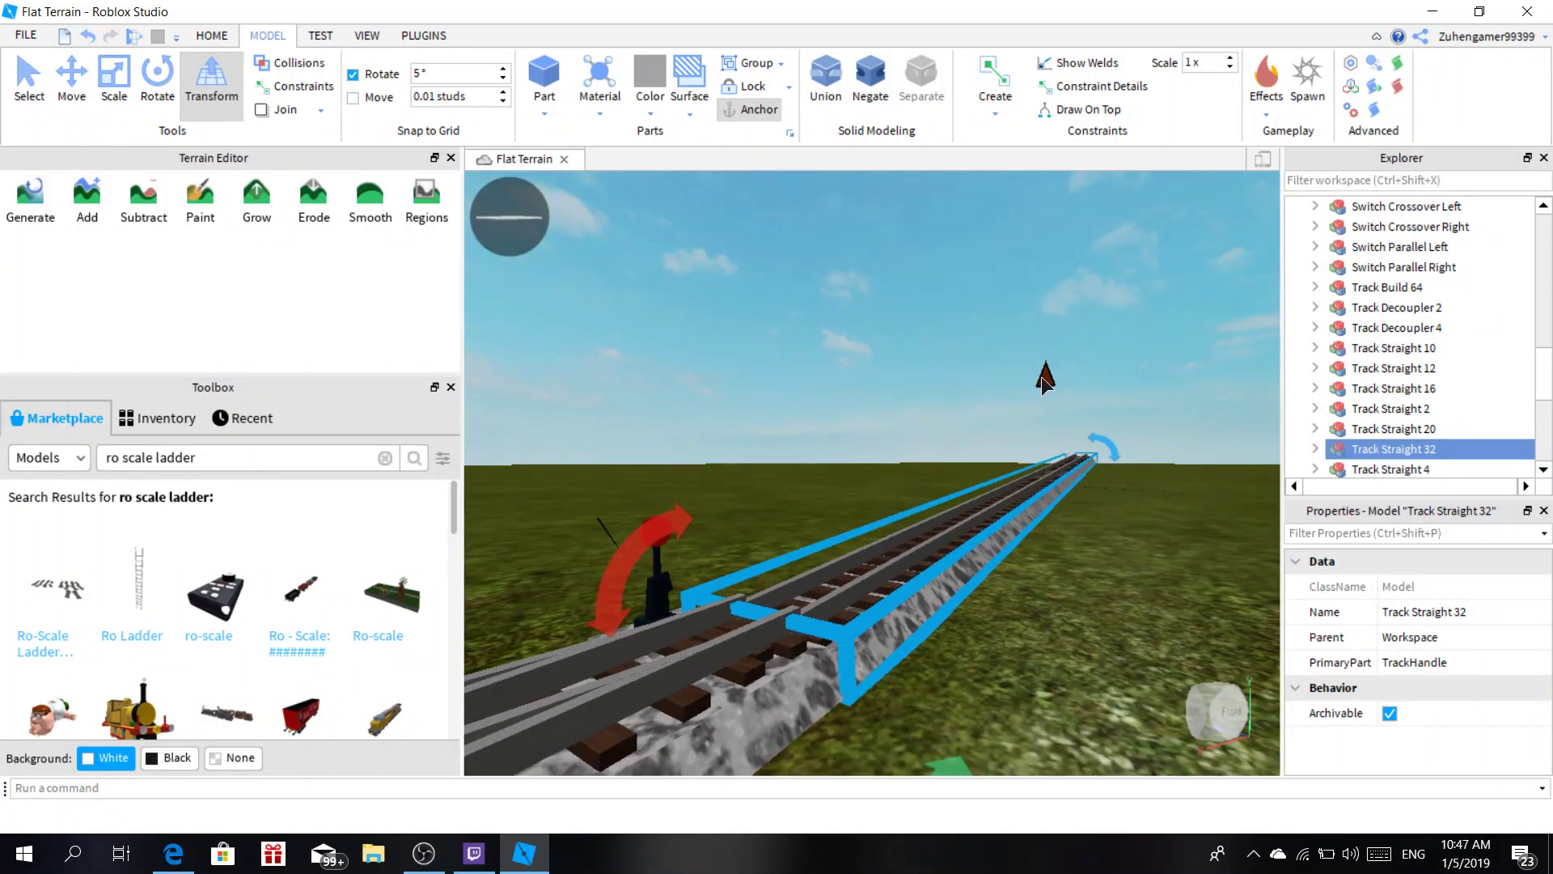
{"action": "left_click_drag", "start_coordinate": [1037, 375], "coordinate": [1051, 375]}
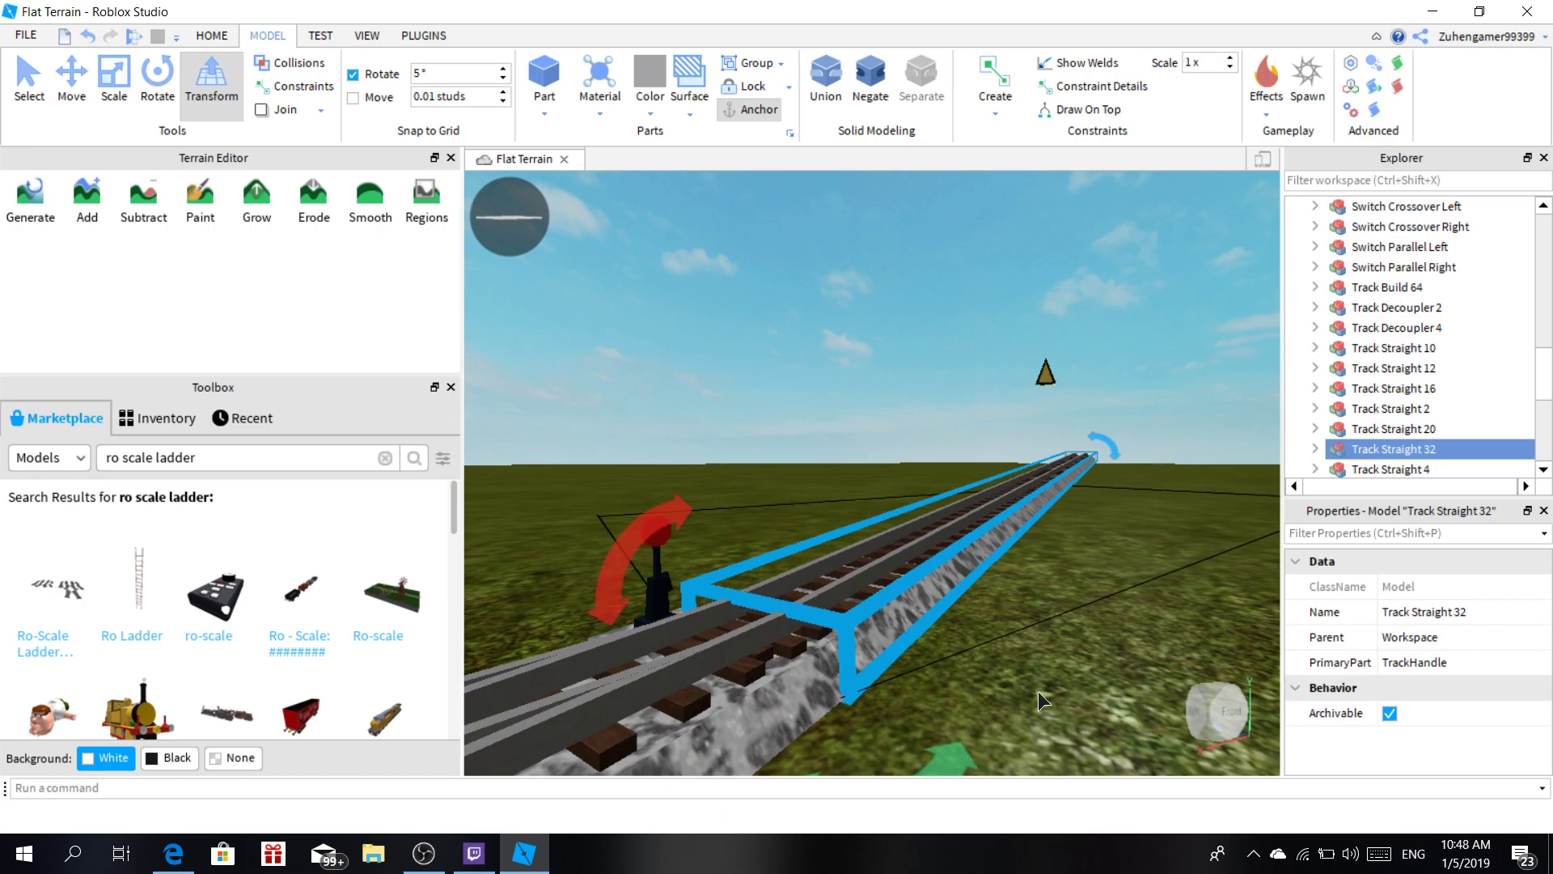
Deselect the straight track and examine its joint with the switch from the side.
{"action": "left_click", "coordinate": [1035, 691]}
{"action": "scroll", "coordinate": [1015, 689], "scroll_direction": "up", "scroll_amount": 2}
{"action": "right_click_drag", "start_coordinate": [1016, 689], "coordinate": [951, 556]}
{"action": "left_click_drag", "start_coordinate": [802, 311], "coordinate": [974, 599]}
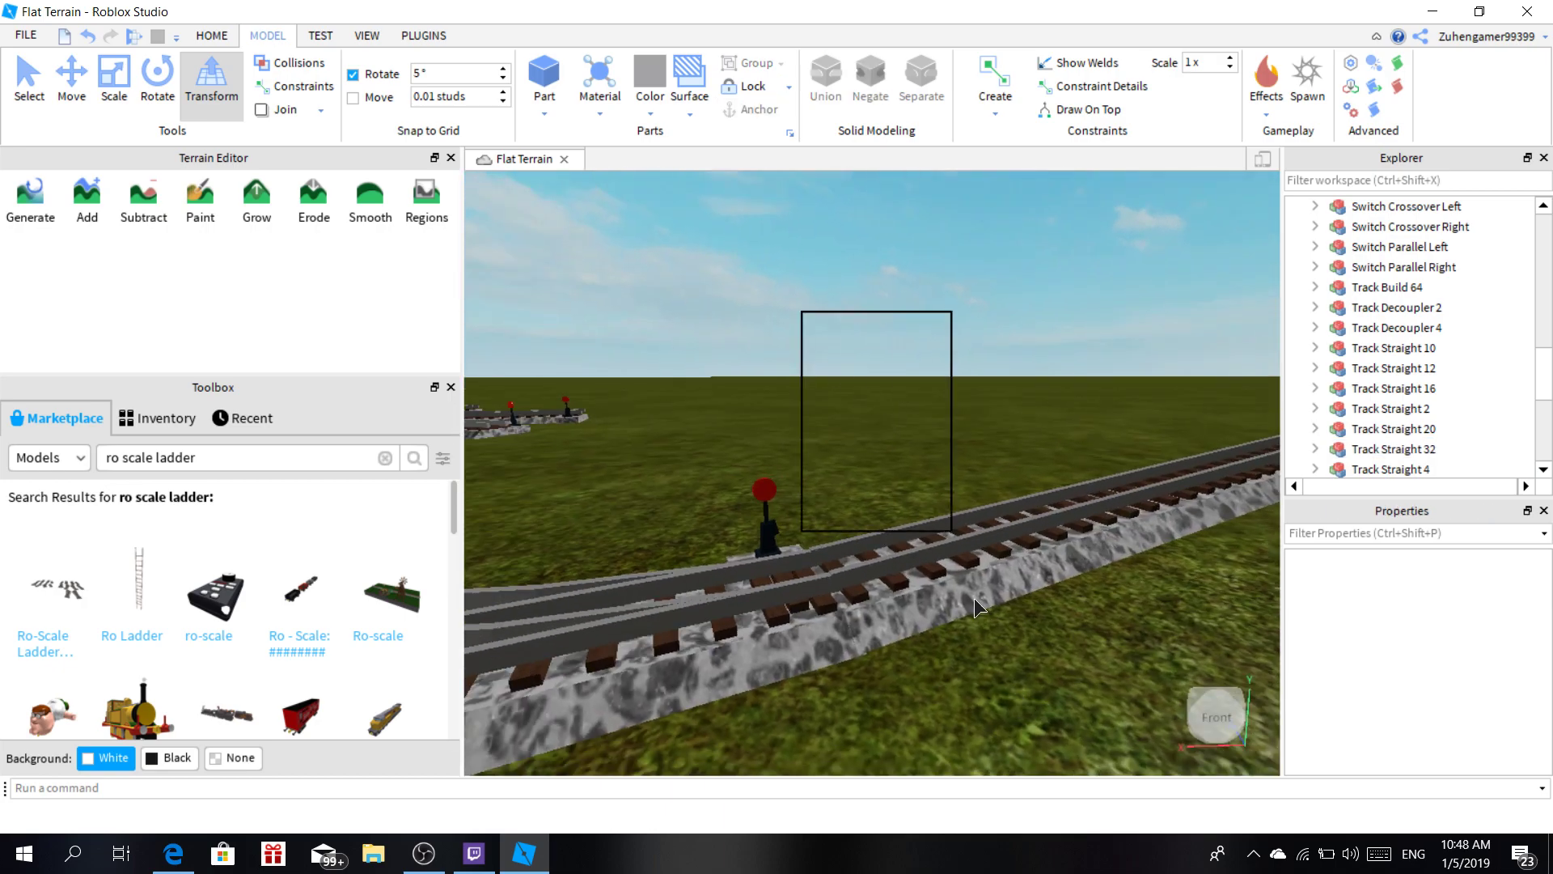
{"action": "left_click_drag", "start_coordinate": [1039, 642], "coordinate": [1038, 642]}
{"action": "scroll", "coordinate": [972, 330], "scroll_direction": "up", "scroll_amount": 5}
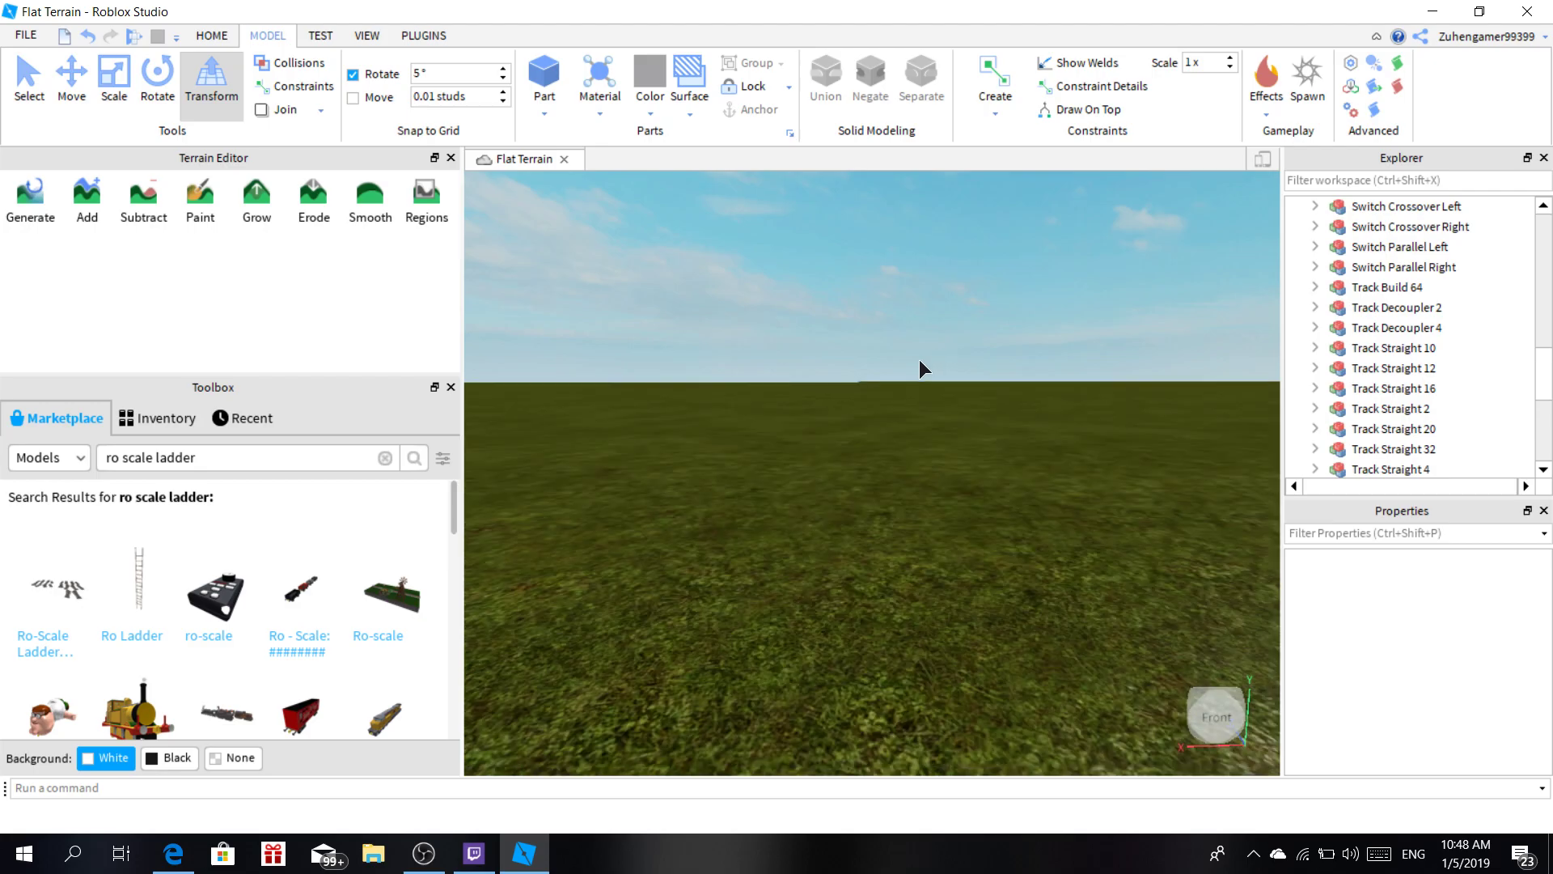
{"action": "scroll", "coordinate": [920, 361], "scroll_direction": "down", "scroll_amount": 5}
{"action": "right_click_drag", "start_coordinate": [920, 361], "coordinate": [919, 359]}
{"action": "scroll", "coordinate": [919, 359], "scroll_direction": "down", "scroll_amount": 5}
Reselect the Track Straight 32 and make a small final height adjustment at its joint with the switch.
{"action": "left_click_drag", "start_coordinate": [949, 335], "coordinate": [1011, 550]}
{"action": "scroll", "coordinate": [827, 450], "scroll_direction": "up", "scroll_amount": 3}
{"action": "right_click_drag", "start_coordinate": [827, 449], "coordinate": [826, 450]}
{"action": "scroll", "coordinate": [827, 450], "scroll_direction": "up", "scroll_amount": 3}
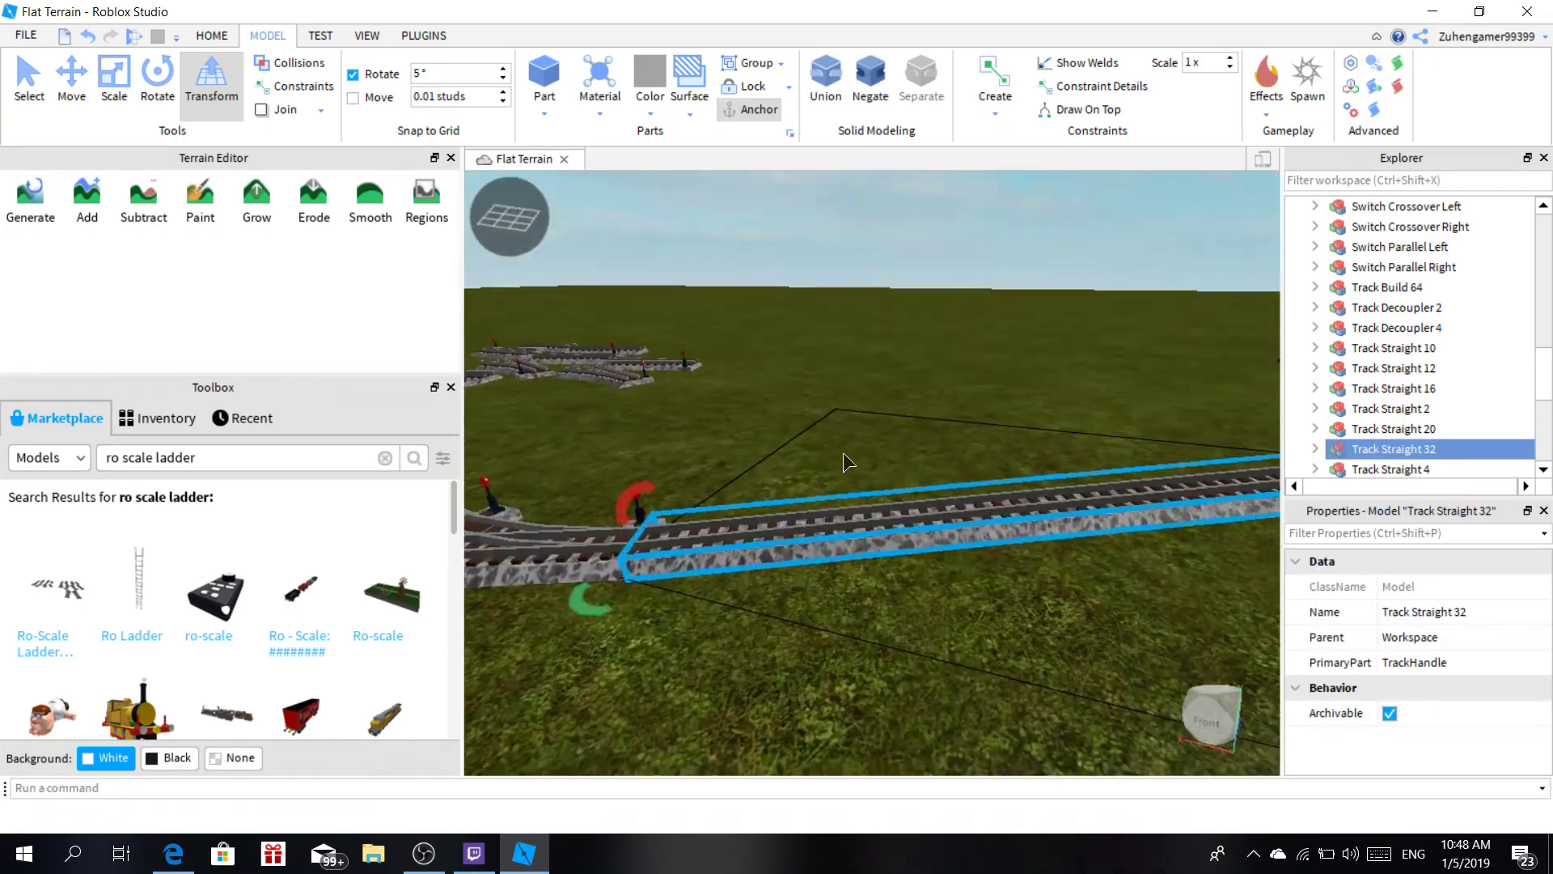
{"action": "right_click_drag", "start_coordinate": [1068, 408], "coordinate": [1108, 382]}
{"action": "scroll", "coordinate": [1075, 403], "scroll_direction": "down", "scroll_amount": 3}
{"action": "scroll", "coordinate": [1106, 333], "scroll_direction": "up", "scroll_amount": 2}
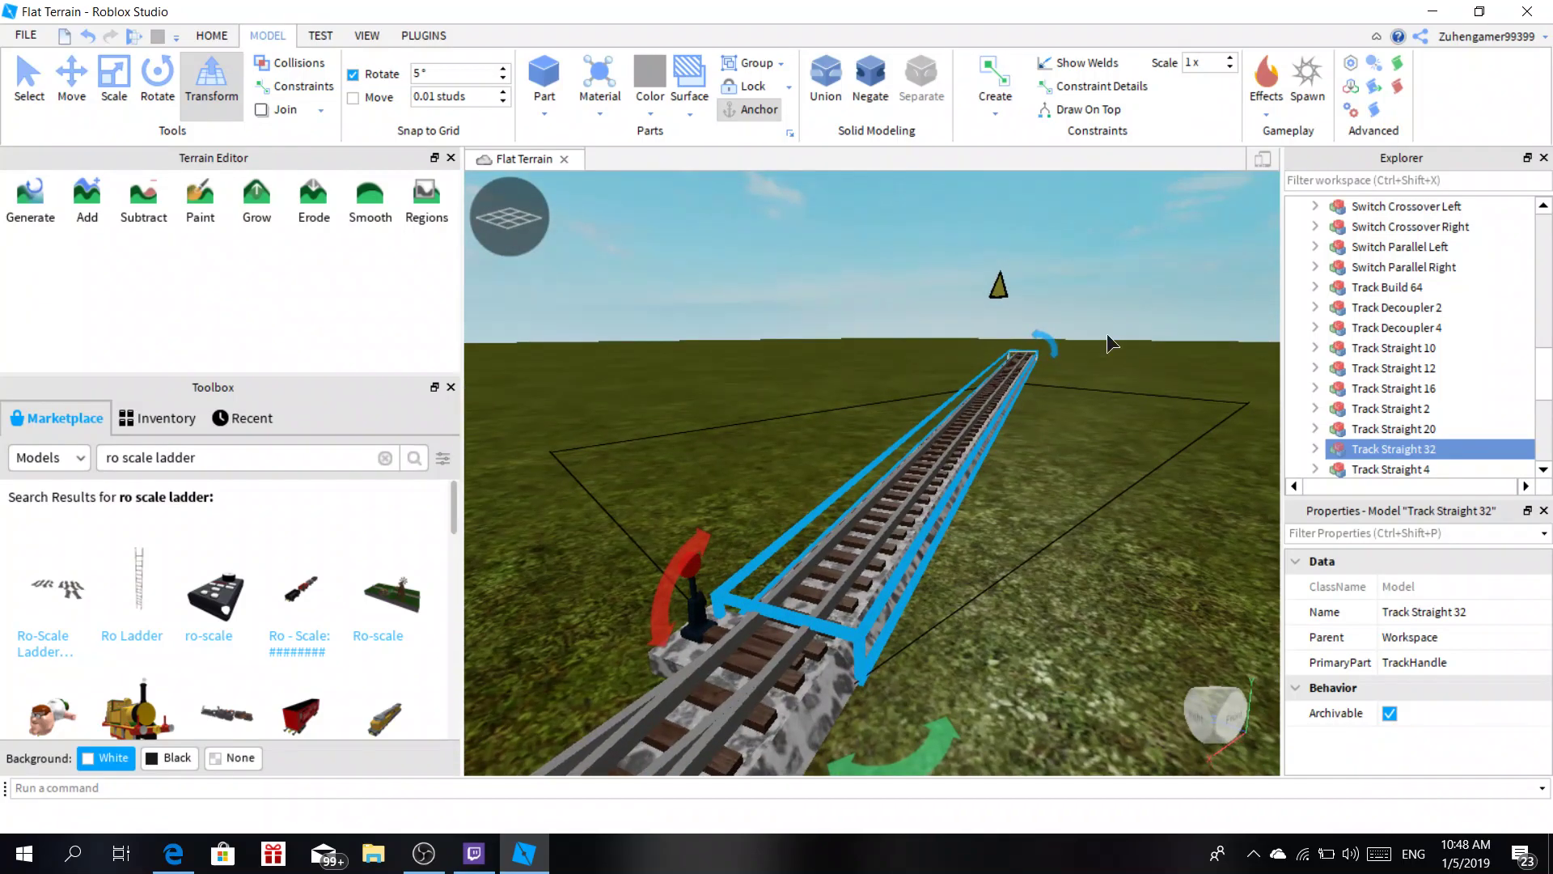
{"action": "left_click_drag", "start_coordinate": [998, 288], "coordinate": [1001, 287]}
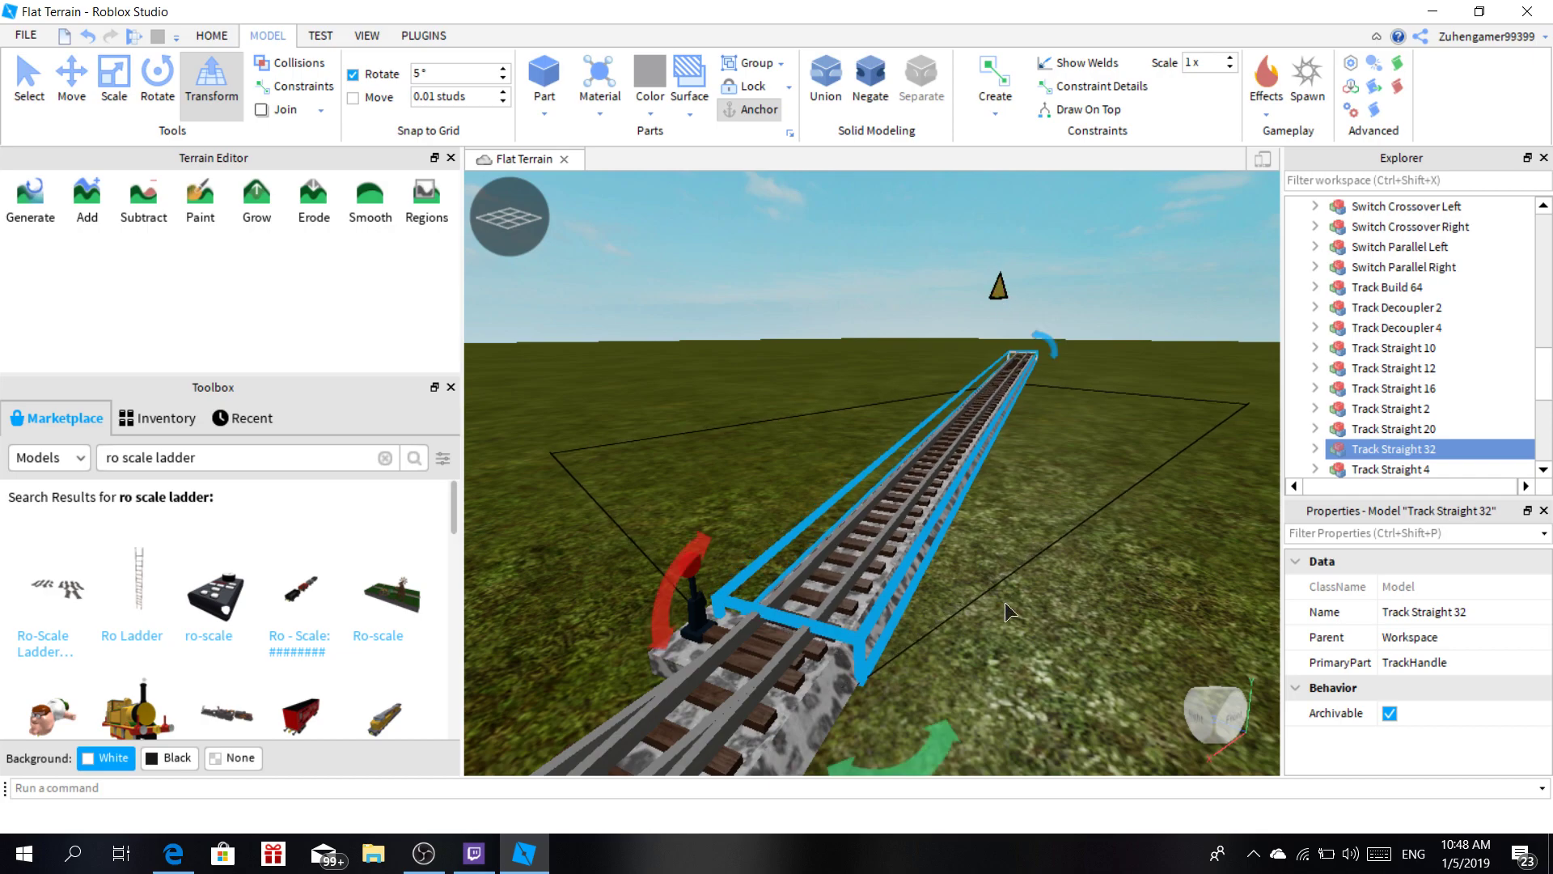
Adjust the height of the Track Straight 32 from a side view to match the adjoining switch.
{"action": "left_click", "coordinate": [1005, 673]}
{"action": "right_click_drag", "start_coordinate": [1005, 675], "coordinate": [1133, 546]}
{"action": "key", "text": "s"}
{"action": "left_click_drag", "start_coordinate": [1134, 387], "coordinate": [1231, 527]}
{"action": "right_click_drag", "start_coordinate": [1003, 544], "coordinate": [1006, 463]}
{"action": "key", "text": "s"}
{"action": "key", "text": "w"}
{"action": "key", "text": "s"}
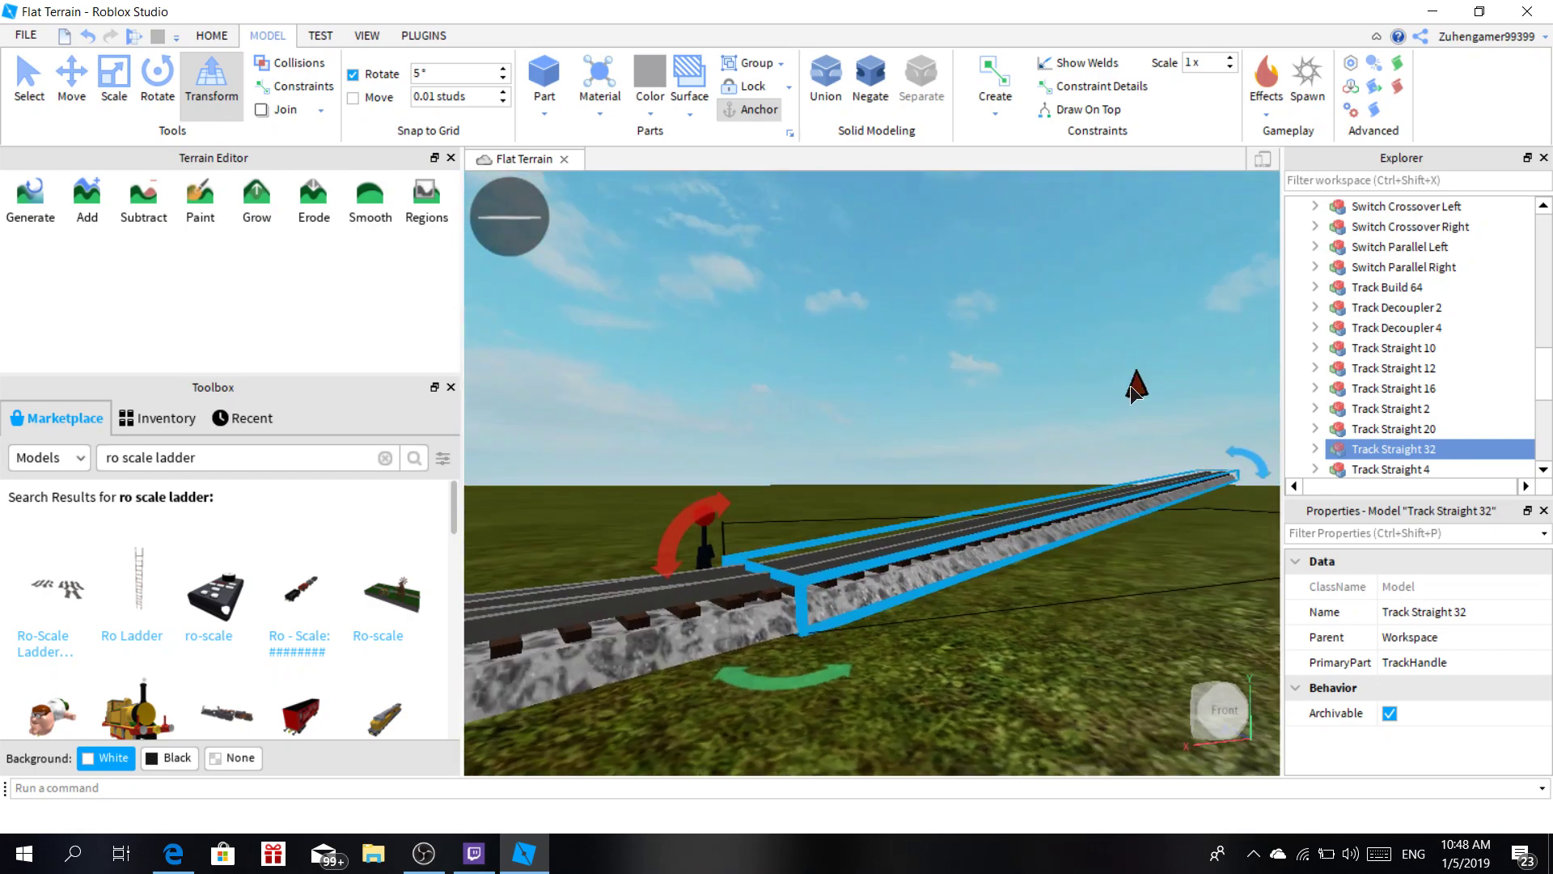
{"action": "left_click_drag", "start_coordinate": [1133, 393], "coordinate": [1141, 390]}
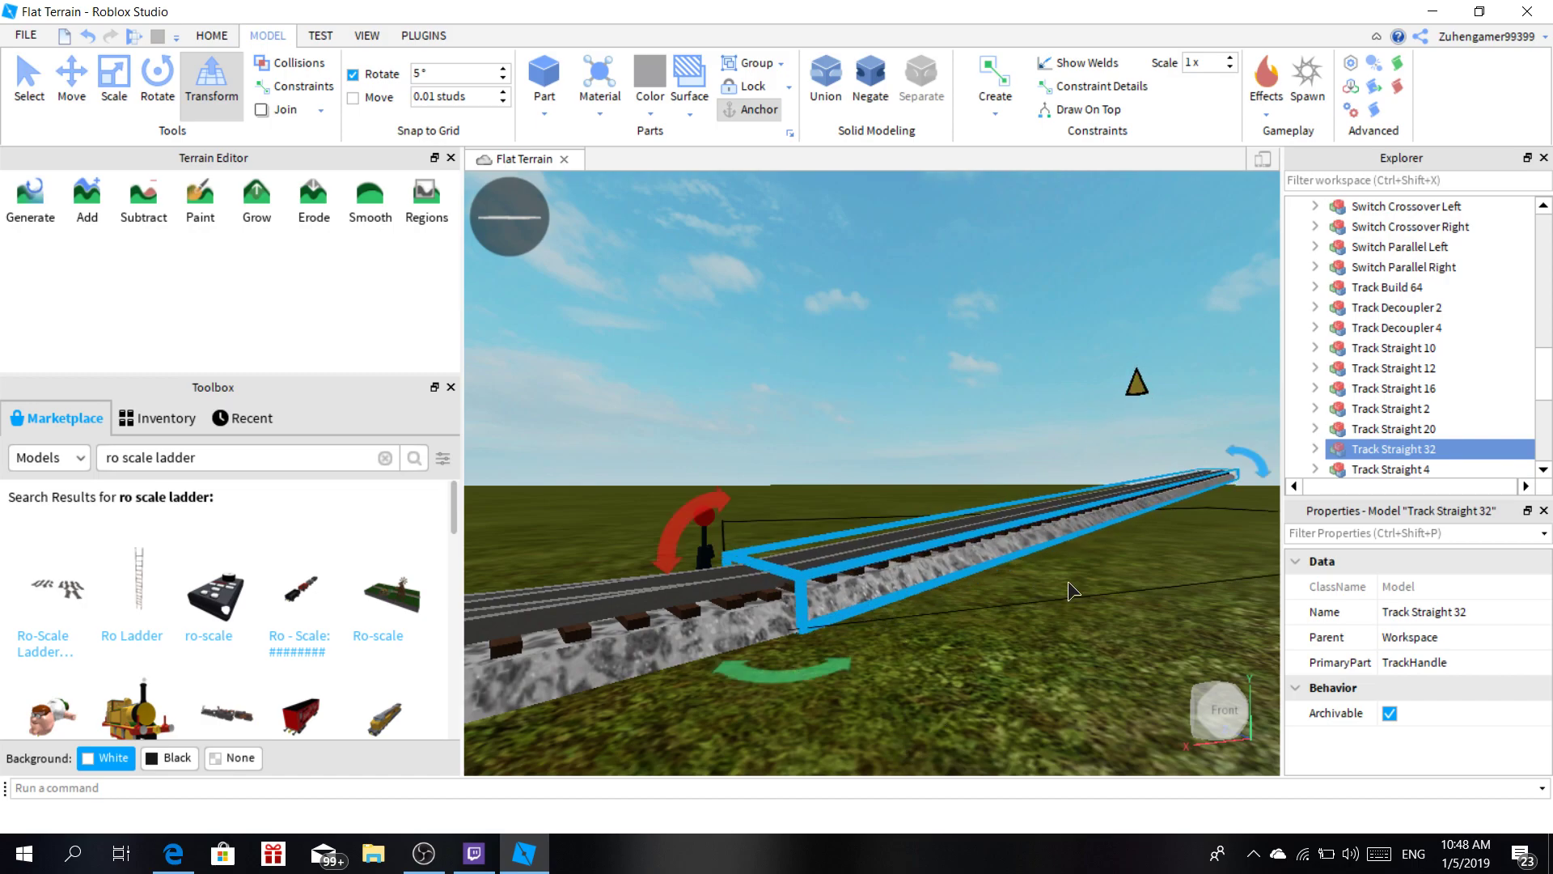
Nudge the height of the Track Straight 32 once more and check its joint with the switch from the side.
{"action": "left_click", "coordinate": [976, 647]}
{"action": "scroll", "coordinate": [941, 540], "scroll_direction": "up", "scroll_amount": 4}
{"action": "scroll", "coordinate": [1030, 591], "scroll_direction": "down", "scroll_amount": 4}
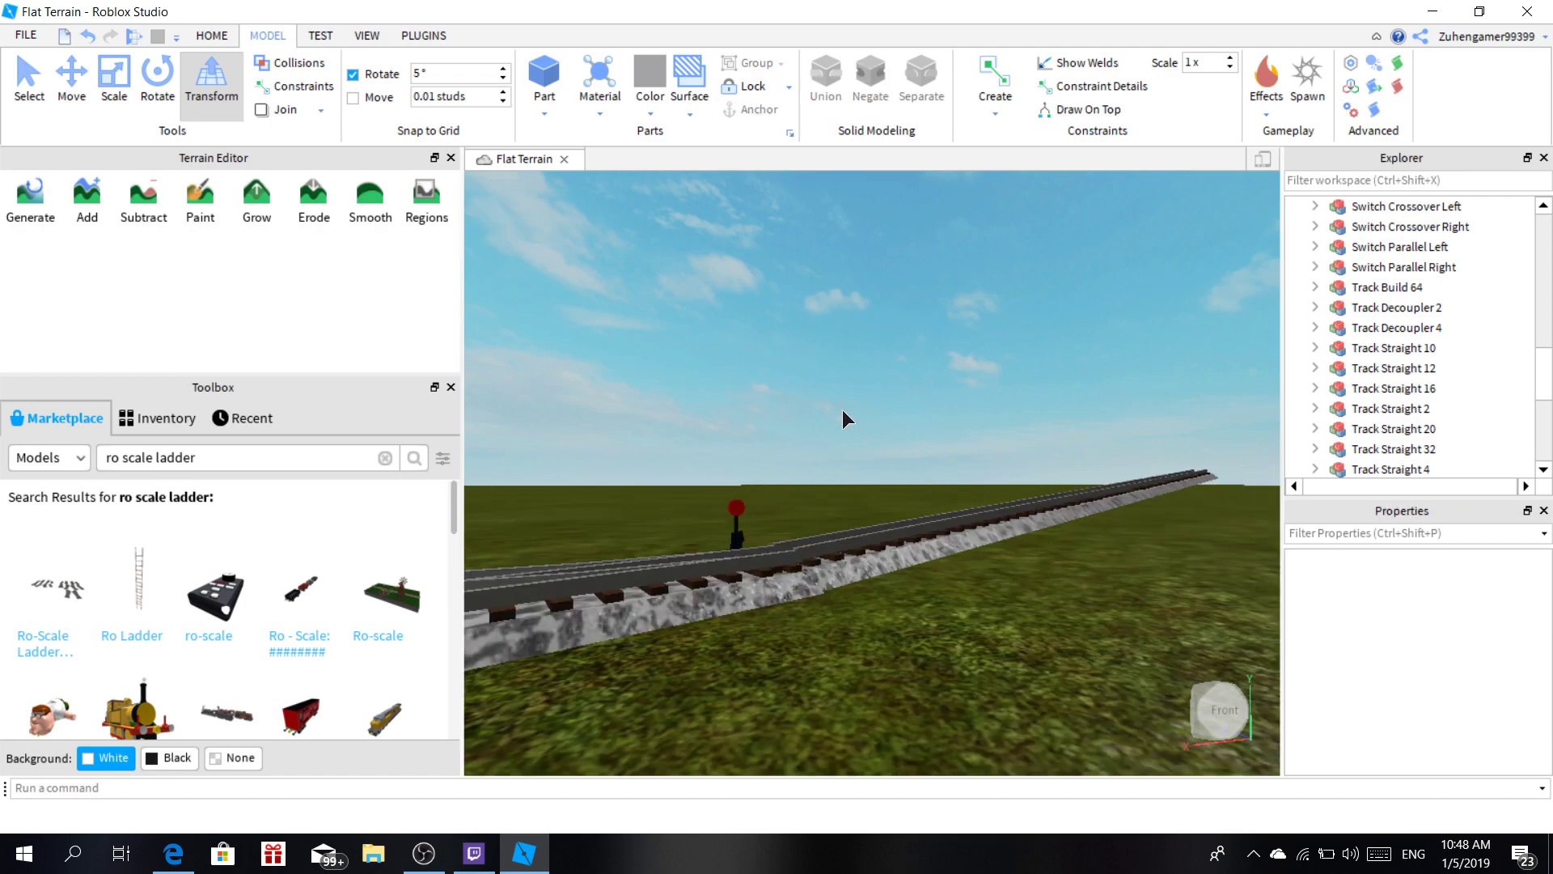
{"action": "left_click_drag", "start_coordinate": [1200, 494], "coordinate": [1200, 486]}
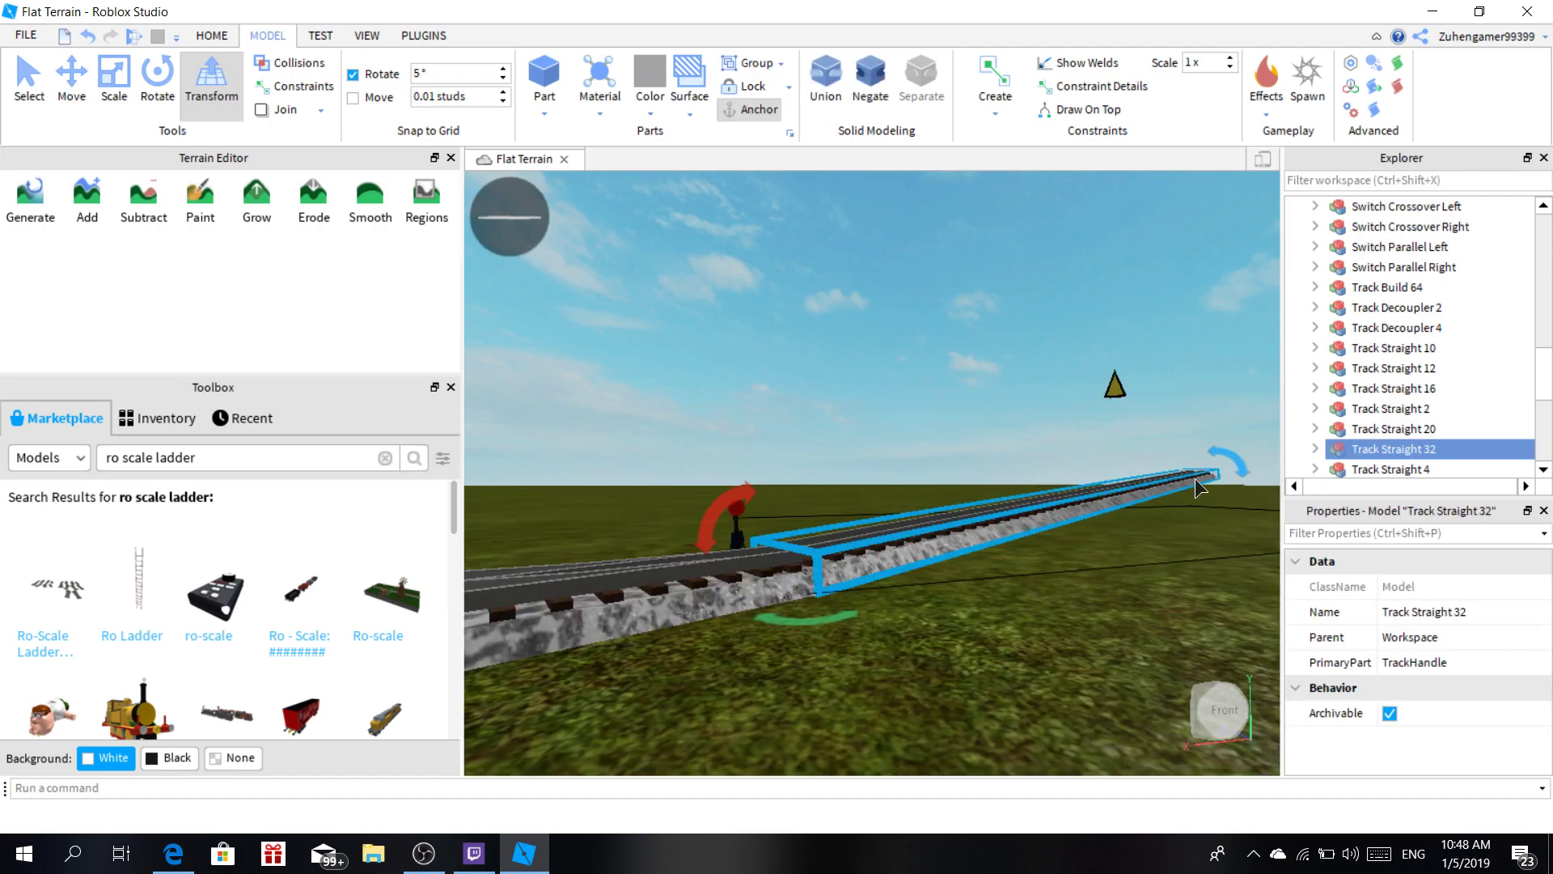
{"action": "left_click_drag", "start_coordinate": [1116, 390], "coordinate": [1128, 392]}
{"action": "left_click", "coordinate": [983, 666]}
{"action": "scroll", "coordinate": [982, 658], "scroll_direction": "up", "scroll_amount": 4}
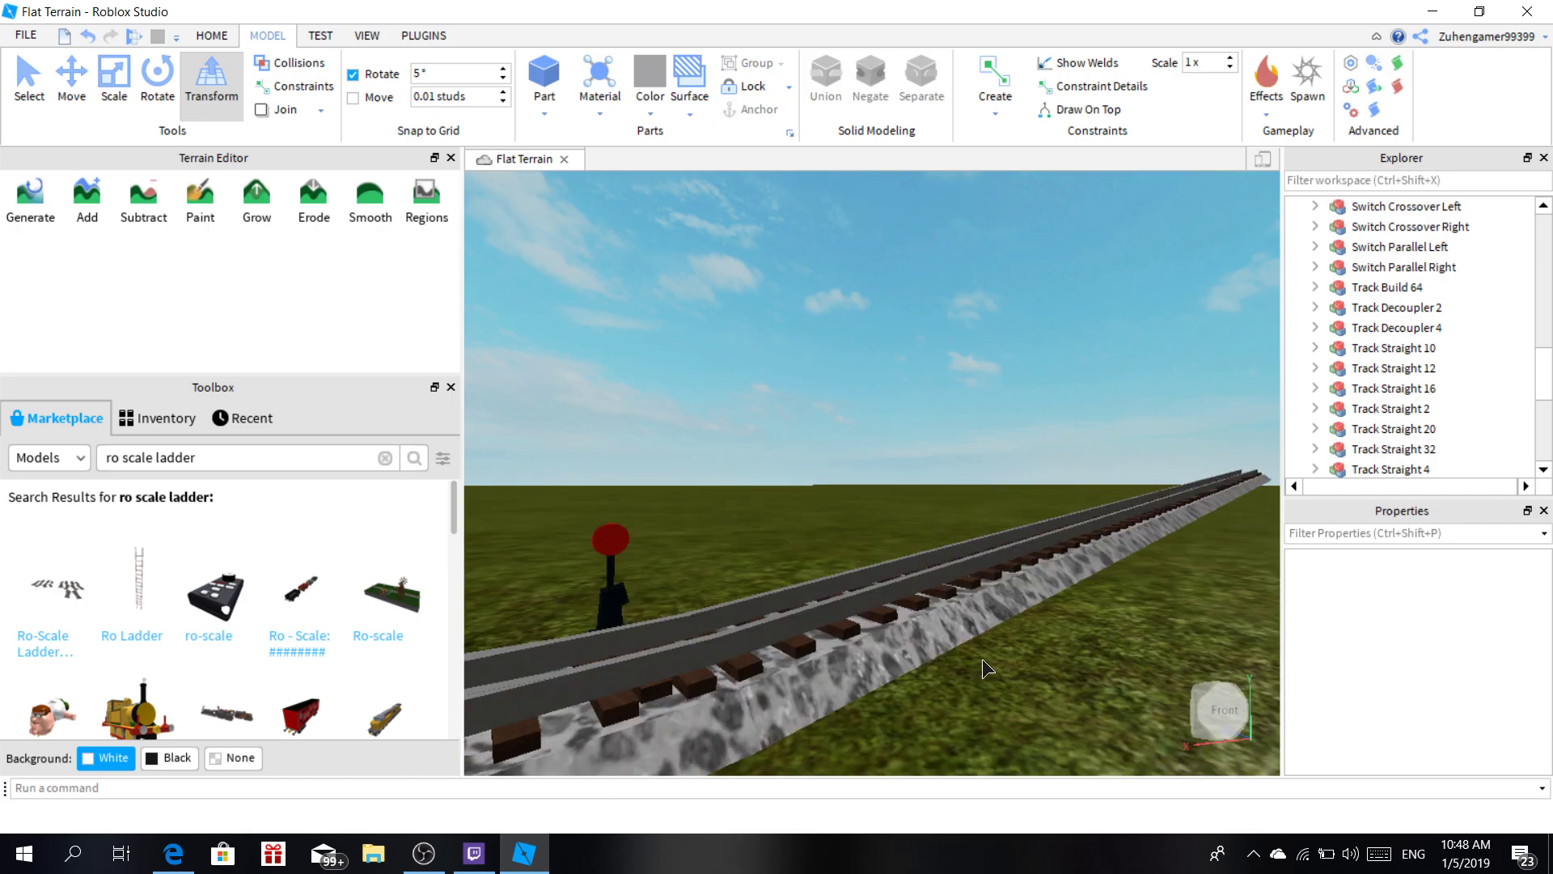
{"action": "right_click_drag", "start_coordinate": [982, 659], "coordinate": [982, 659]}
{"action": "scroll", "coordinate": [983, 658], "scroll_direction": "up", "scroll_amount": 3}
{"action": "scroll", "coordinate": [983, 658], "scroll_direction": "down", "scroll_amount": 4}
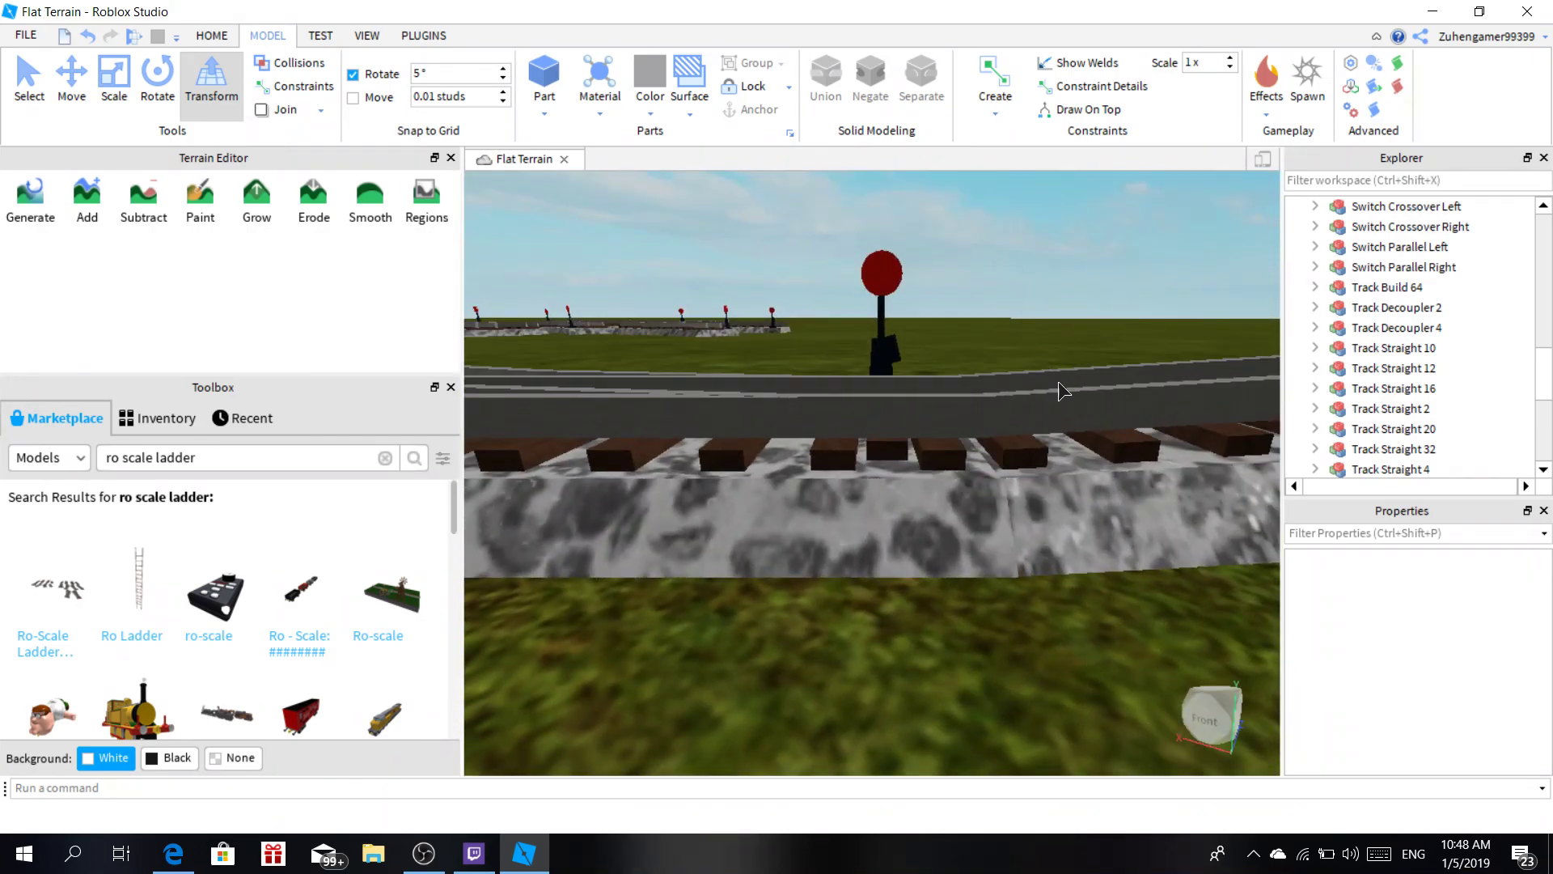
{"action": "right_click_drag", "start_coordinate": [1059, 385], "coordinate": [1078, 391]}
Add a spawn location and move it onto open ground near the turntable, away from the track pieces.
{"action": "scroll", "coordinate": [1079, 391], "scroll_direction": "down", "scroll_amount": 10}
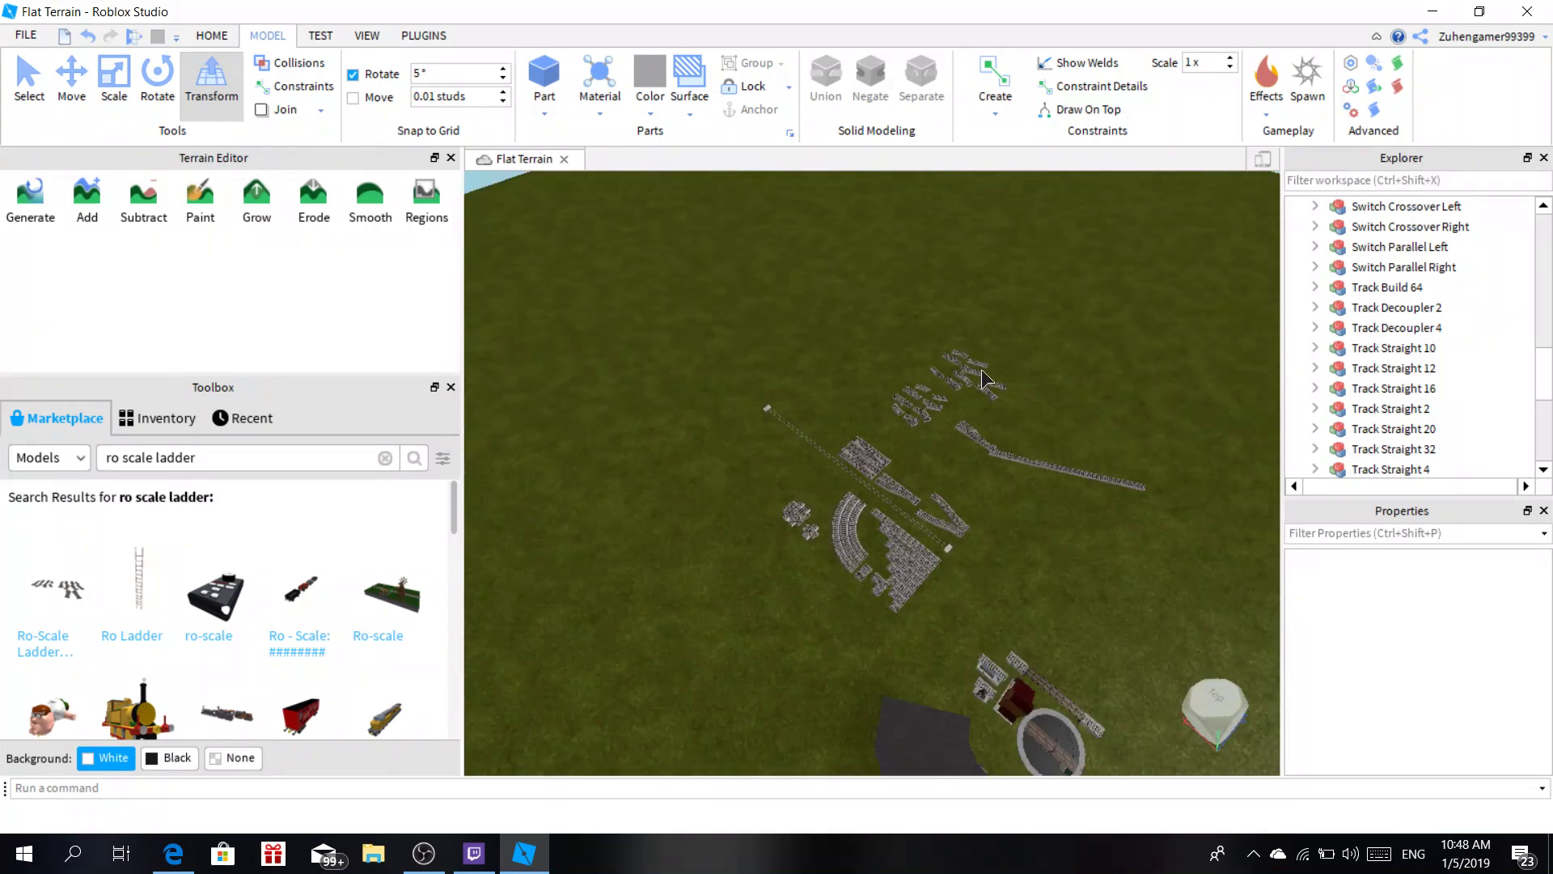
{"action": "key", "text": "d"}
{"action": "left_click", "coordinate": [1317, 97]}
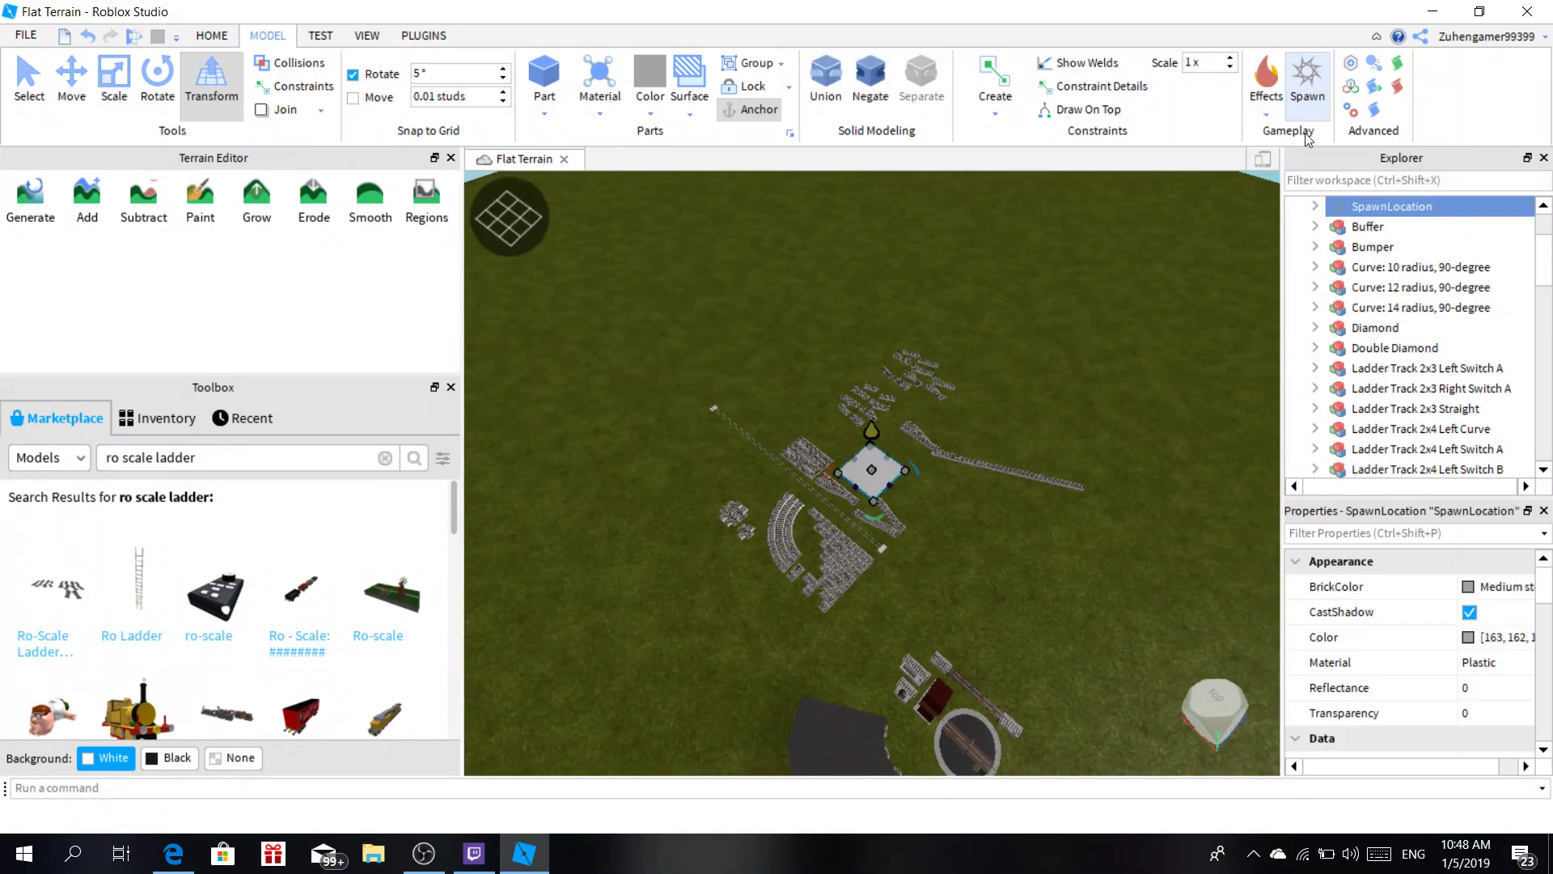
{"action": "key", "text": "d"}
{"action": "left_click_drag", "start_coordinate": [880, 471], "coordinate": [971, 663]}
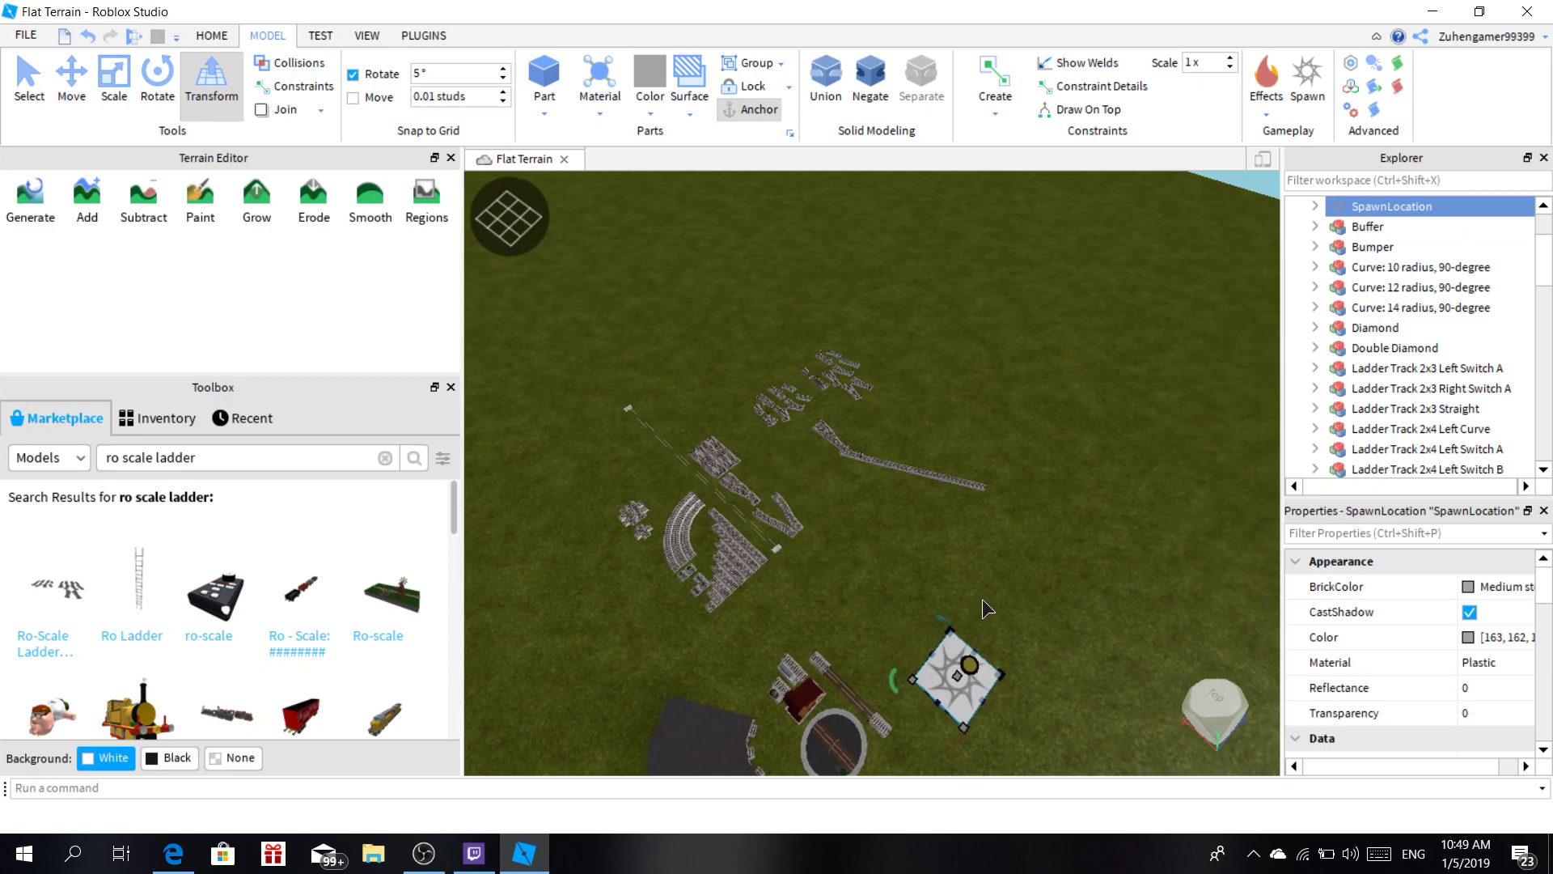
Find the Ro Scale Amfleets model among the marketplace results and insert it into the scene.
{"action": "right_click_drag", "start_coordinate": [983, 600], "coordinate": [983, 601]}
{"action": "key", "text": "w"}
{"action": "key", "text": "w"}
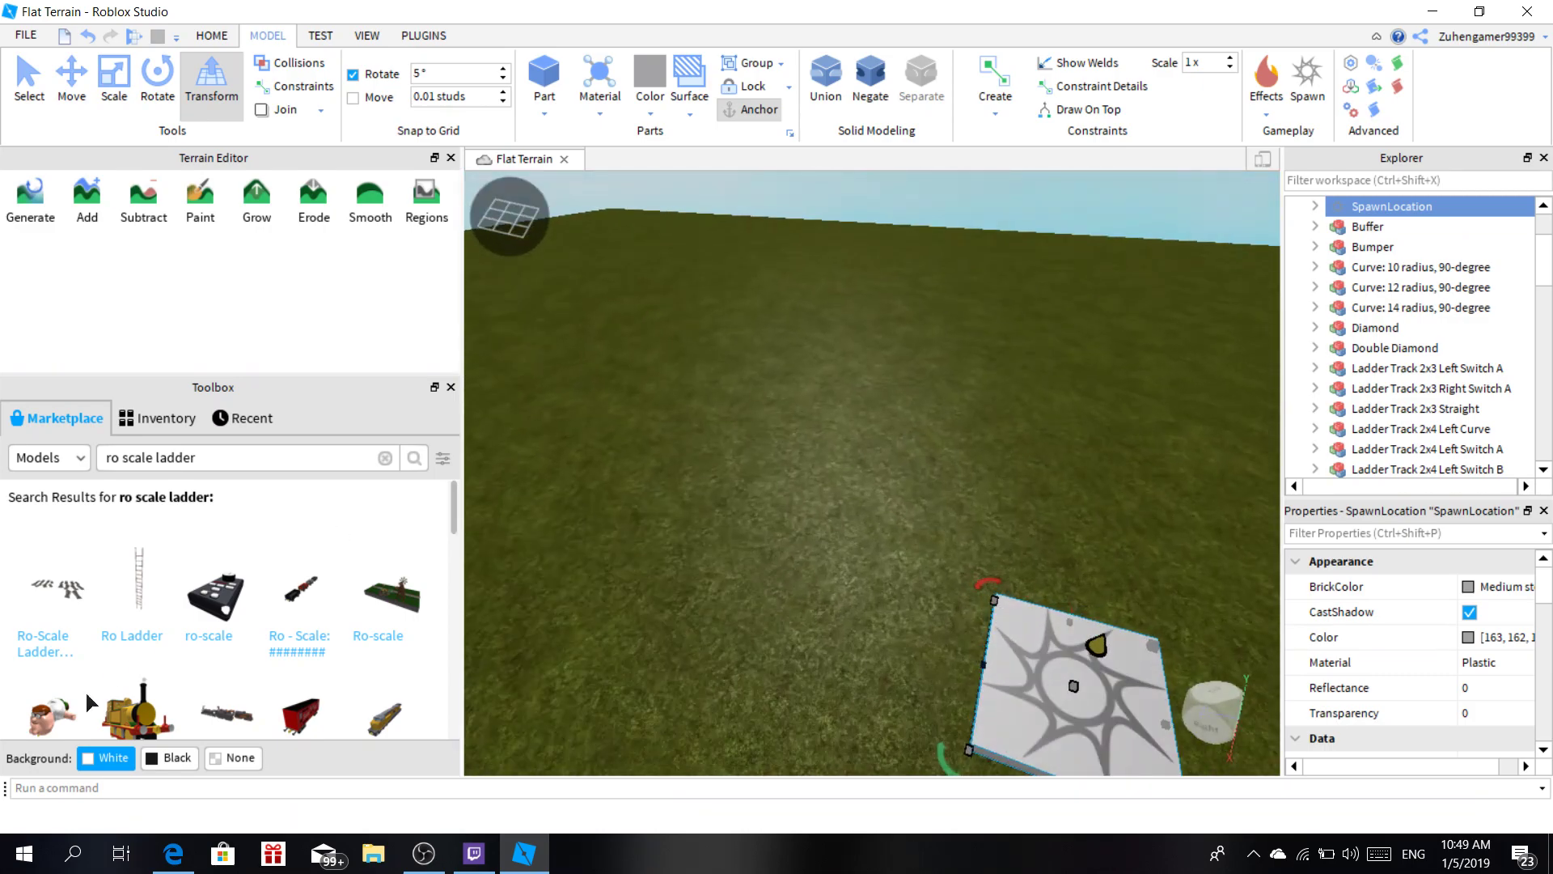
{"action": "scroll", "coordinate": [364, 594], "scroll_direction": "down", "scroll_amount": 1}
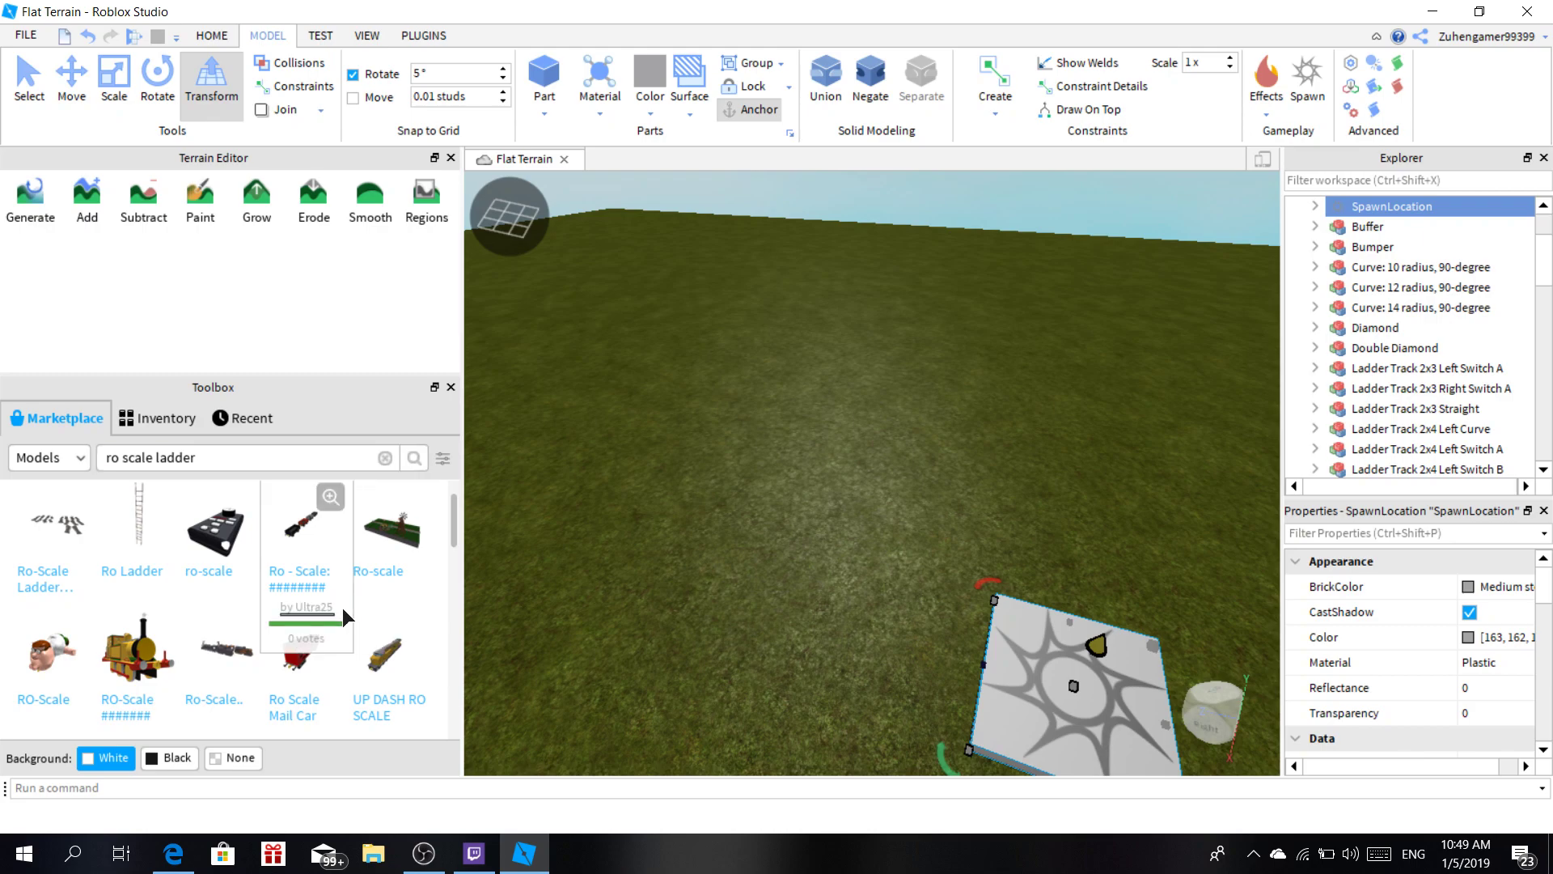
{"action": "scroll", "coordinate": [305, 635], "scroll_direction": "down", "scroll_amount": 2}
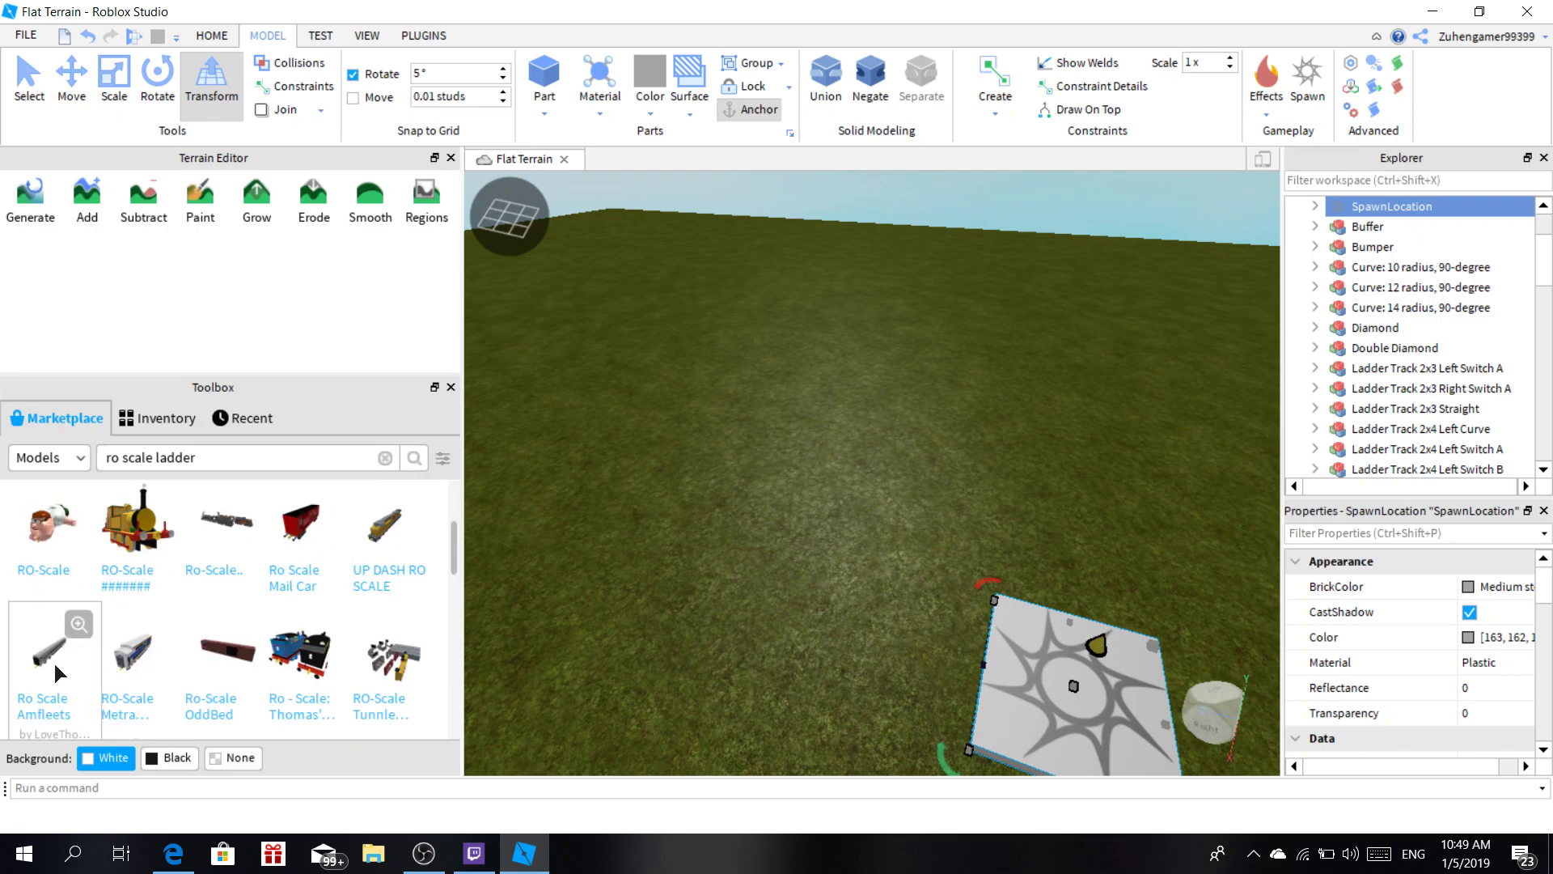
{"action": "left_click", "coordinate": [55, 663]}
{"action": "right_click_drag", "start_coordinate": [994, 397], "coordinate": [982, 364]}
Move the Amfleet coach across the ground to a spot beside the laid straight track.
{"action": "left_click_drag", "start_coordinate": [876, 507], "coordinate": [754, 443]}
{"action": "right_click_drag", "start_coordinate": [754, 444], "coordinate": [752, 447]}
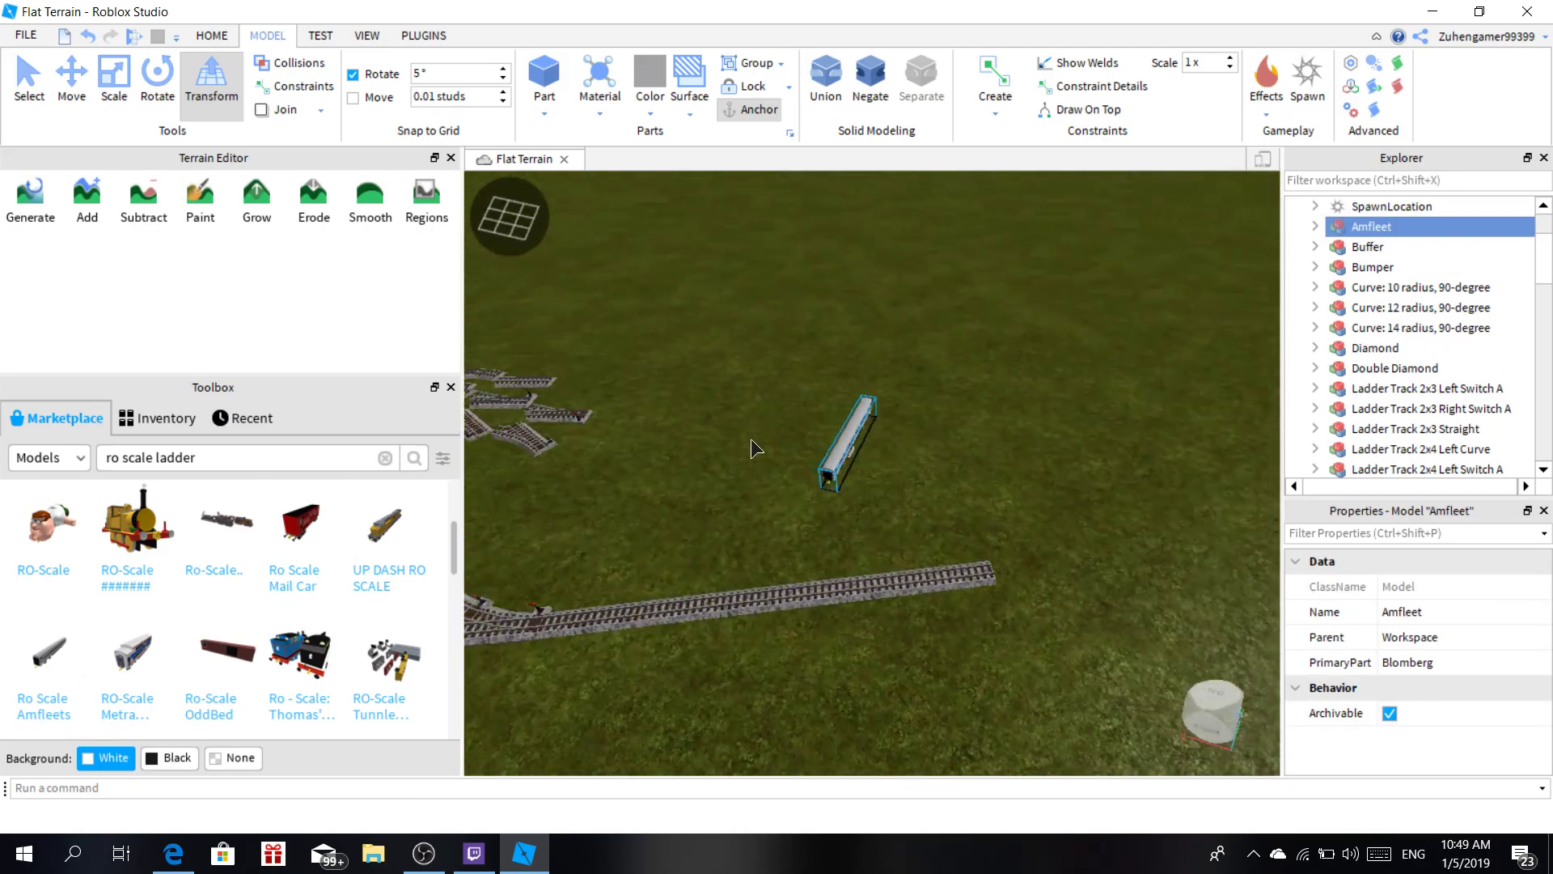
{"action": "left_click_drag", "start_coordinate": [752, 447], "coordinate": [863, 444]}
{"action": "right_click_drag", "start_coordinate": [863, 444], "coordinate": [866, 446]}
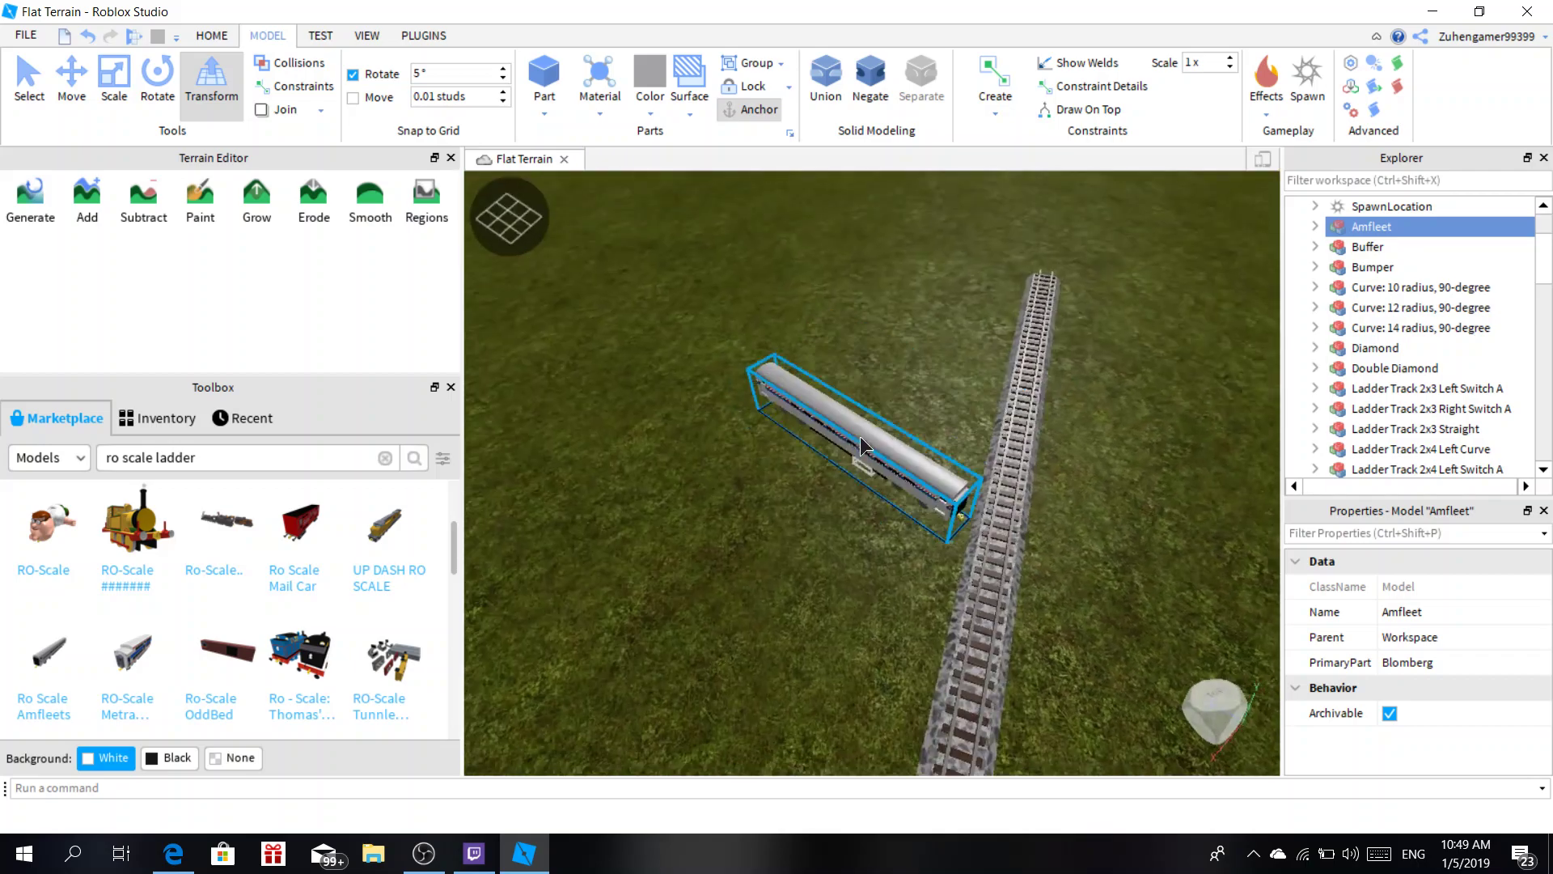
Rotate the Amfleet coach about -67° to follow the straight track and set it on the rails.
{"action": "scroll", "coordinate": [865, 447], "scroll_direction": "up", "scroll_amount": 3}
{"action": "scroll", "coordinate": [988, 555], "scroll_direction": "down", "scroll_amount": 2}
{"action": "left_click_drag", "start_coordinate": [941, 617], "coordinate": [697, 671]}
{"action": "left_click_drag", "start_coordinate": [776, 709], "coordinate": [654, 682]}
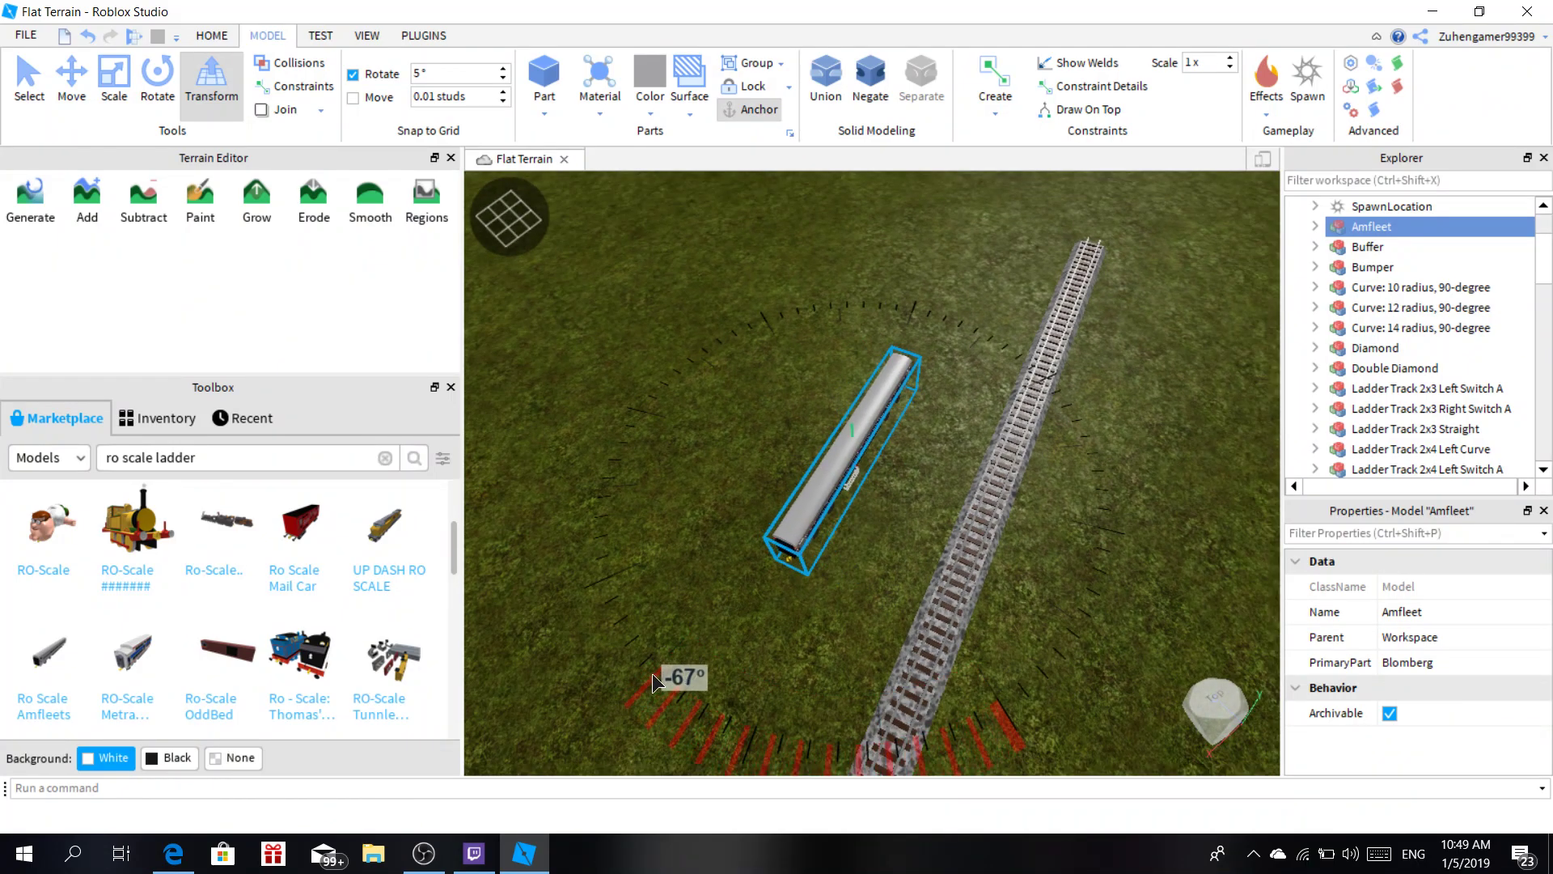
{"action": "left_click_drag", "start_coordinate": [830, 458], "coordinate": [1026, 494]}
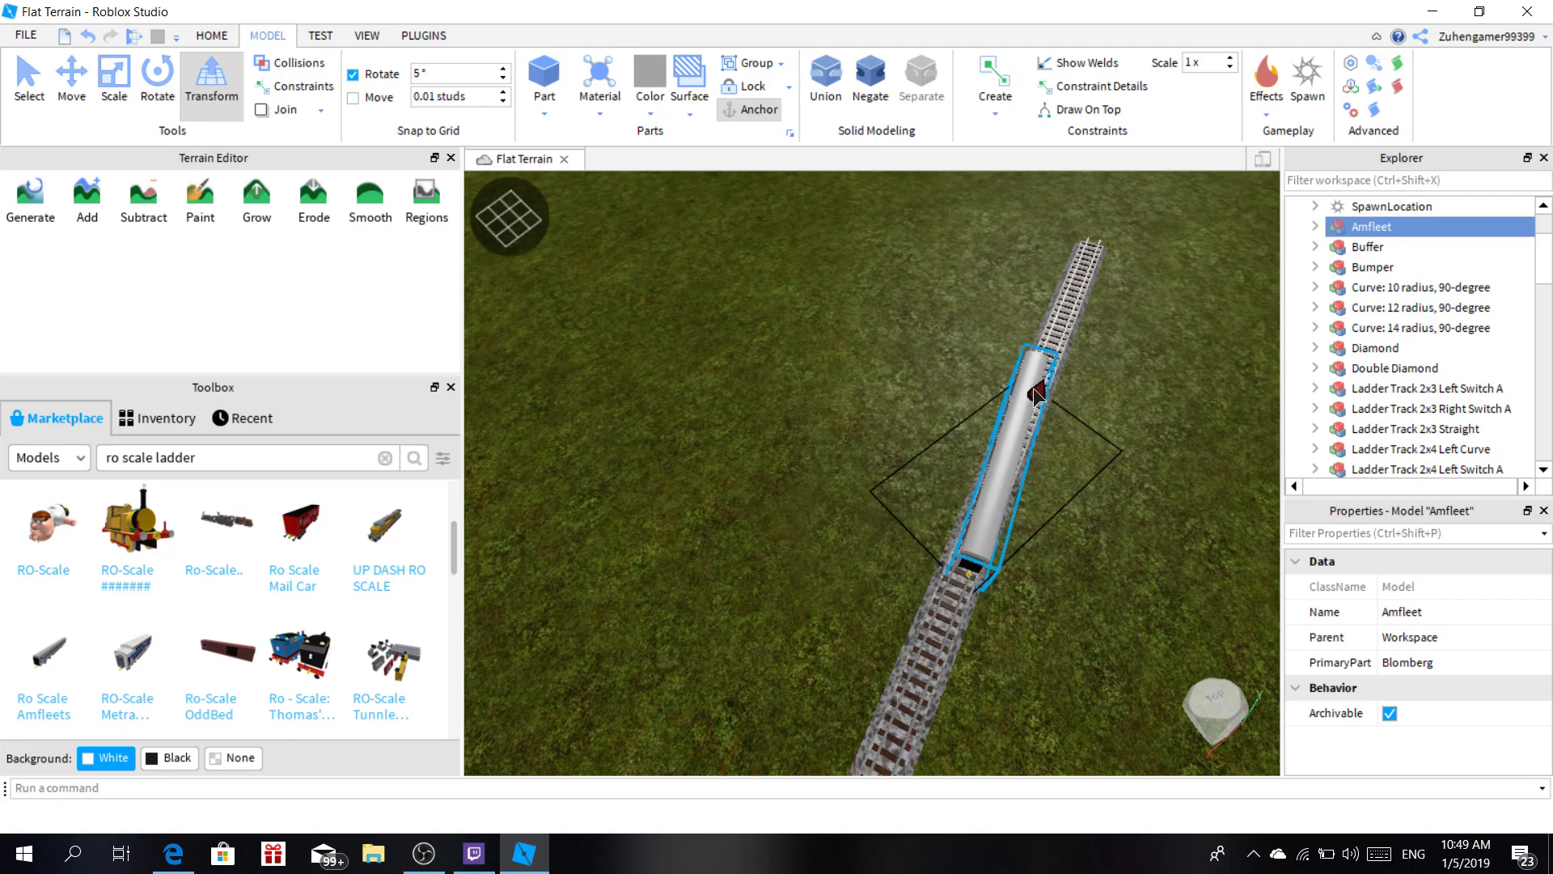
Fine-tune the Amfleet coach's rotation in small amounts so it lies parallel to the rails.
{"action": "right_click_drag", "start_coordinate": [1043, 620], "coordinate": [890, 597]}
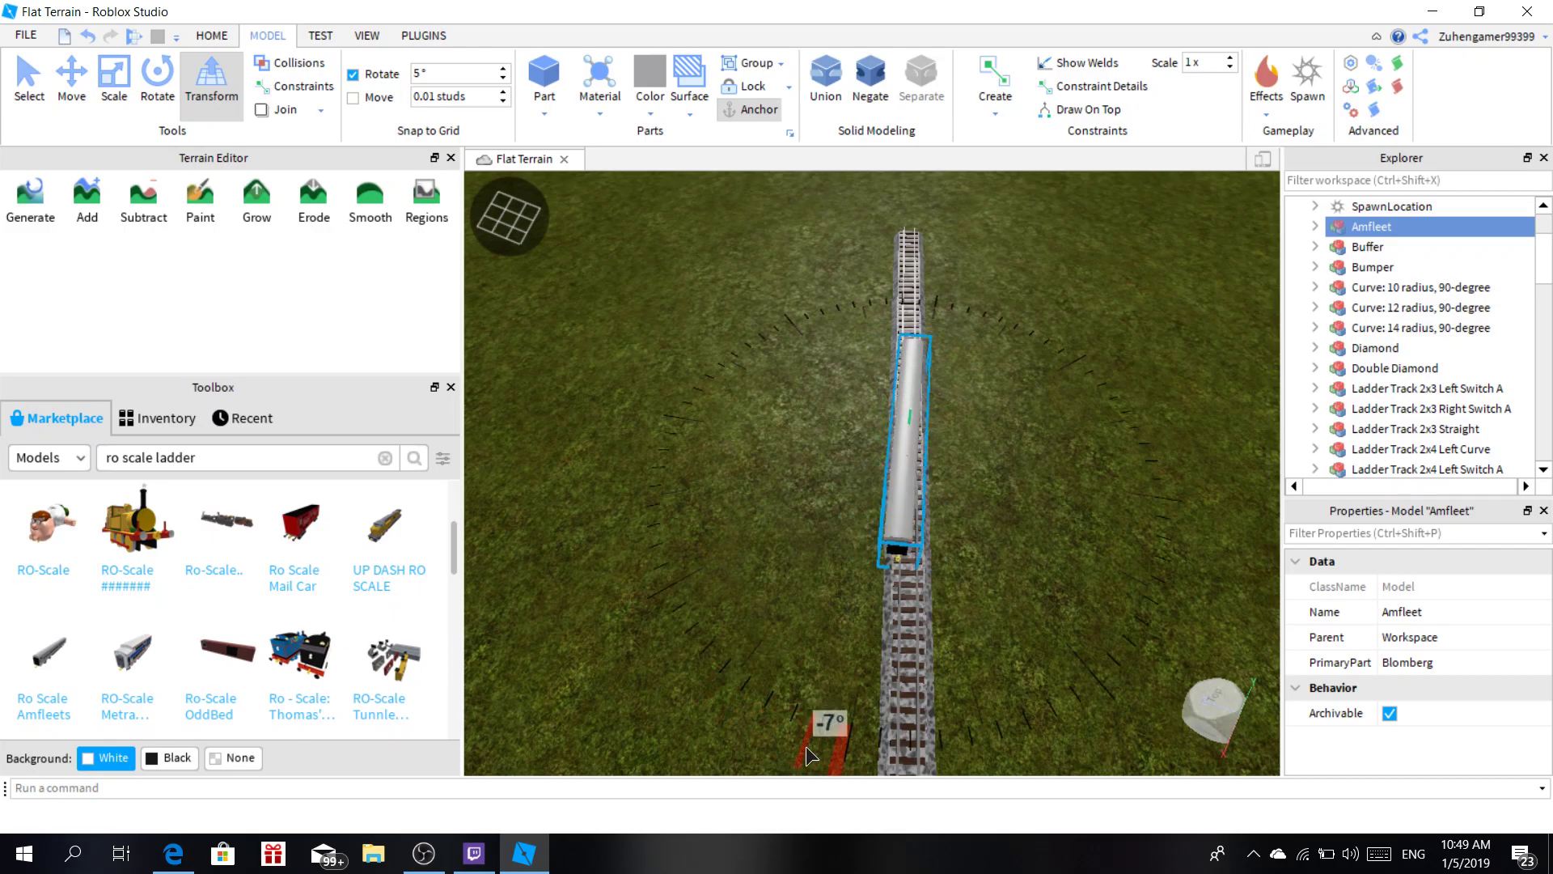
{"action": "left_click_drag", "start_coordinate": [820, 744], "coordinate": [830, 741]}
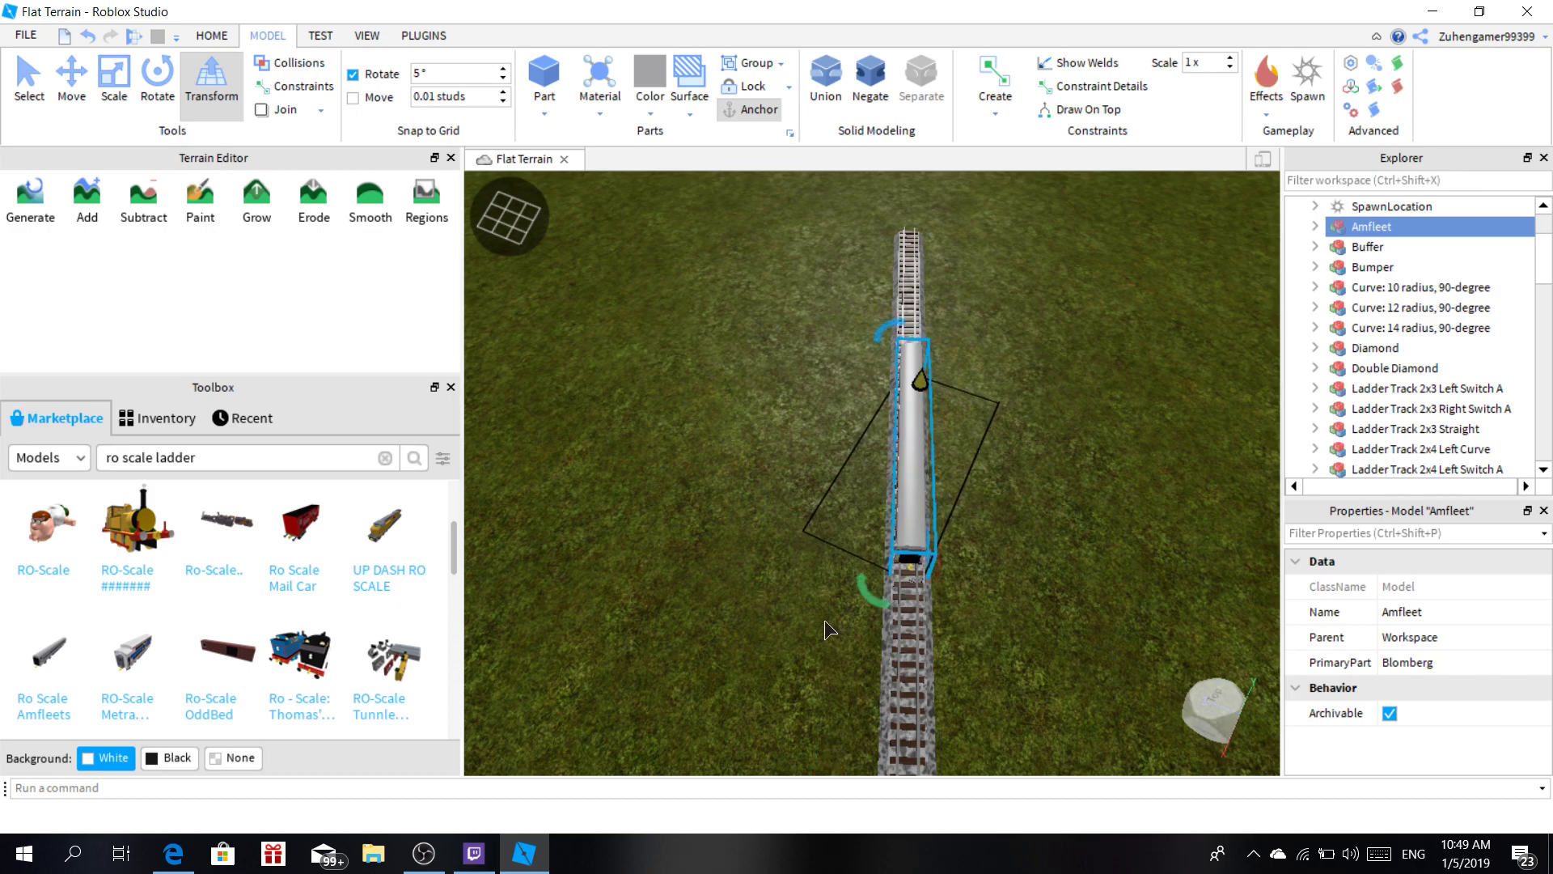
{"action": "left_click_drag", "start_coordinate": [910, 655], "coordinate": [839, 748]}
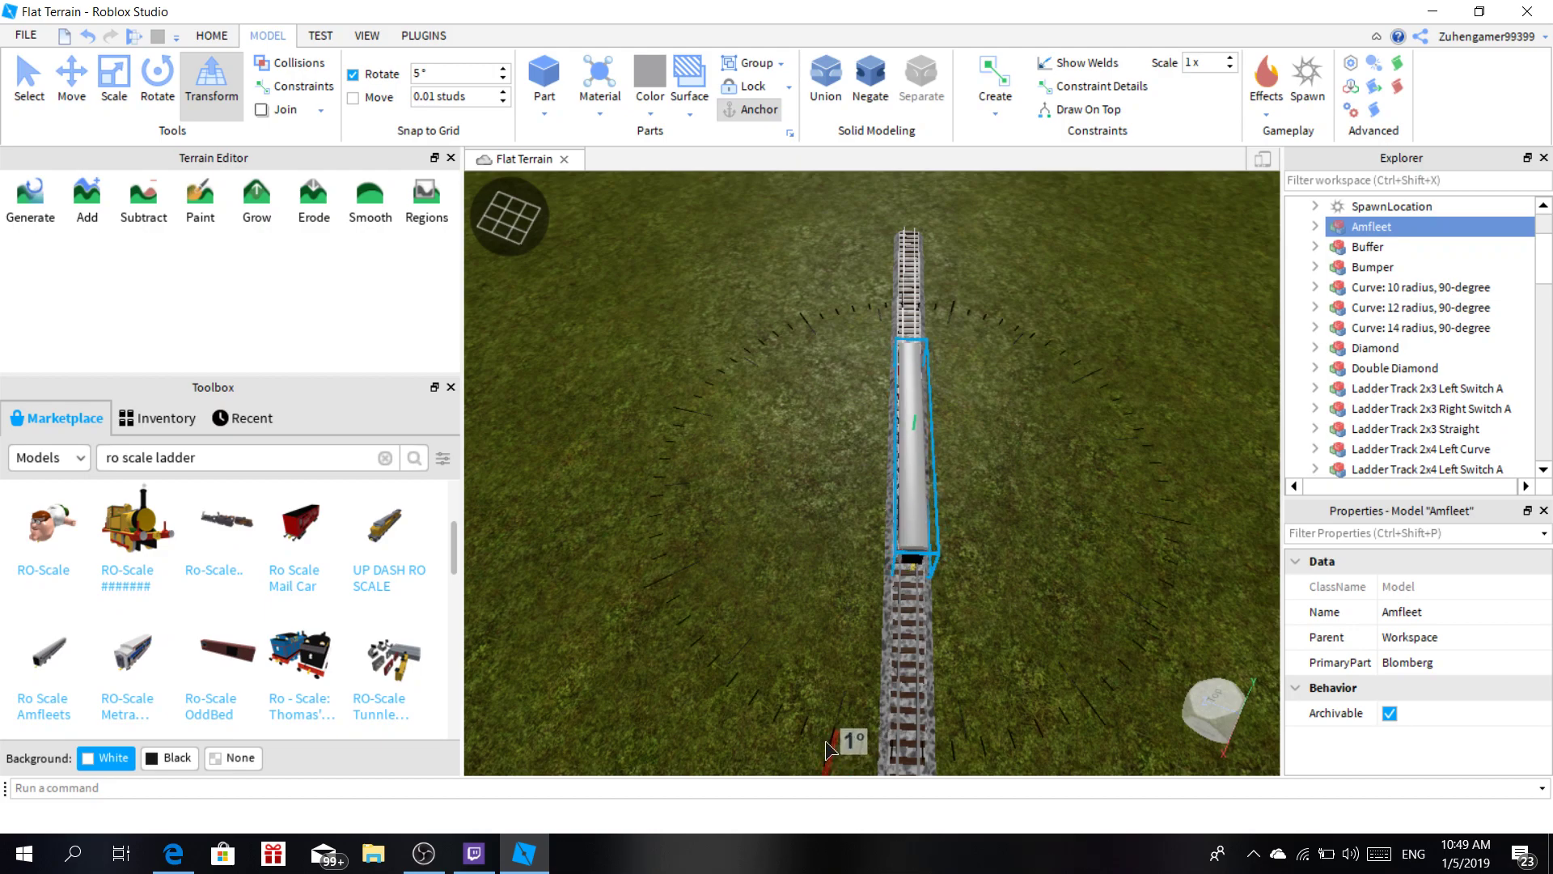
Examine how the Amfleet coach sits on the rails from above, from its end and from the switch.
{"action": "scroll", "coordinate": [834, 732], "scroll_direction": "up", "scroll_amount": 3}
{"action": "scroll", "coordinate": [1043, 554], "scroll_direction": "down", "scroll_amount": 3}
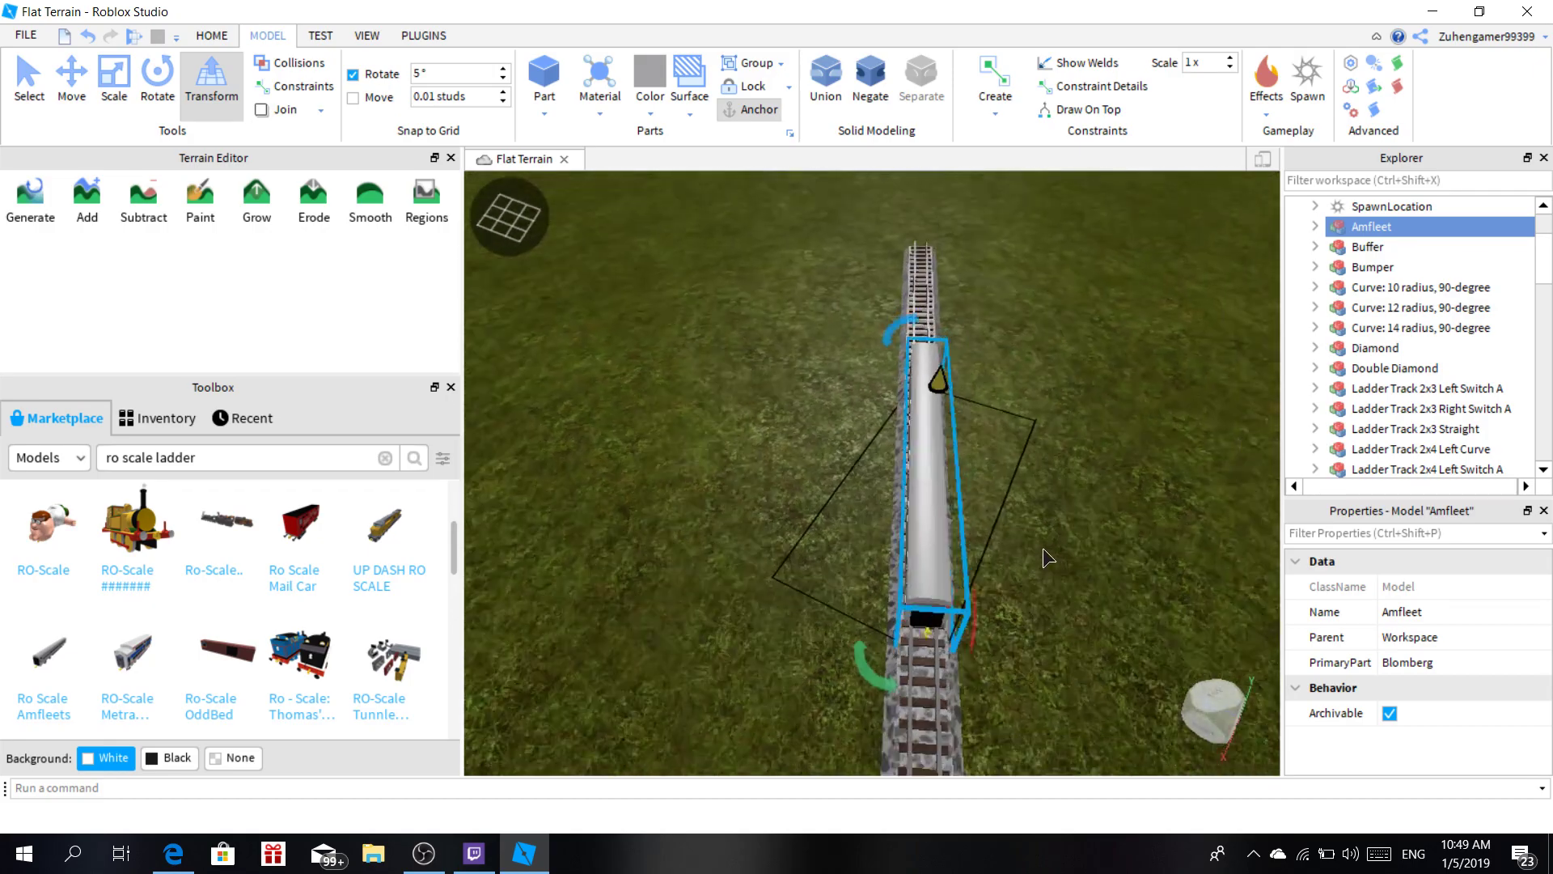
{"action": "scroll", "coordinate": [1044, 555], "scroll_direction": "up", "scroll_amount": 5}
{"action": "right_click_drag", "start_coordinate": [1043, 555], "coordinate": [1041, 548]}
{"action": "key", "text": "d"}
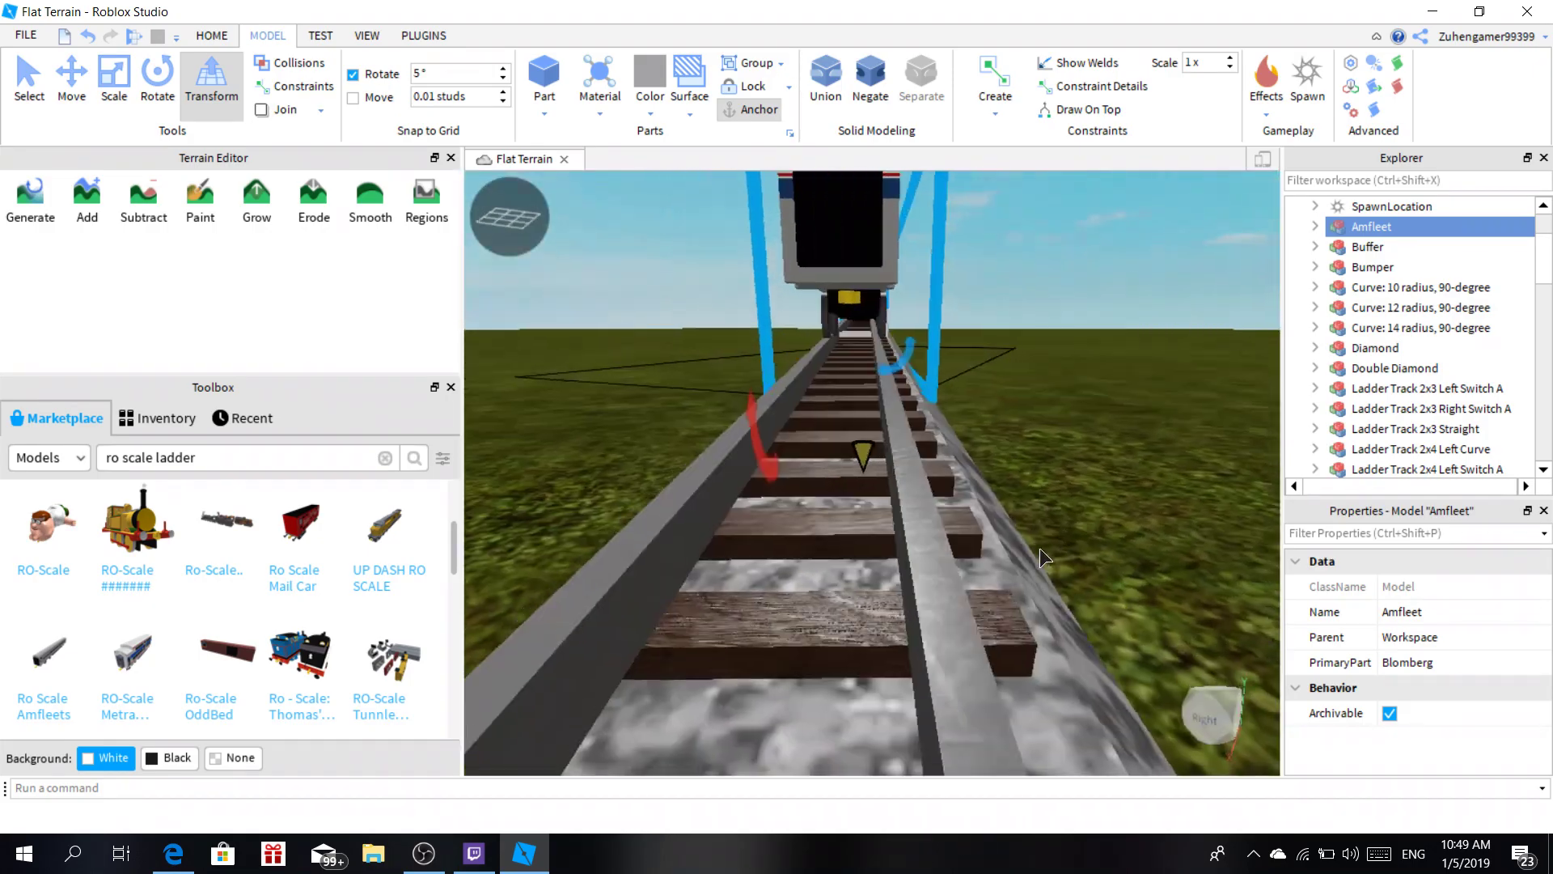
{"action": "scroll", "coordinate": [1034, 408], "scroll_direction": "down", "scroll_amount": 3}
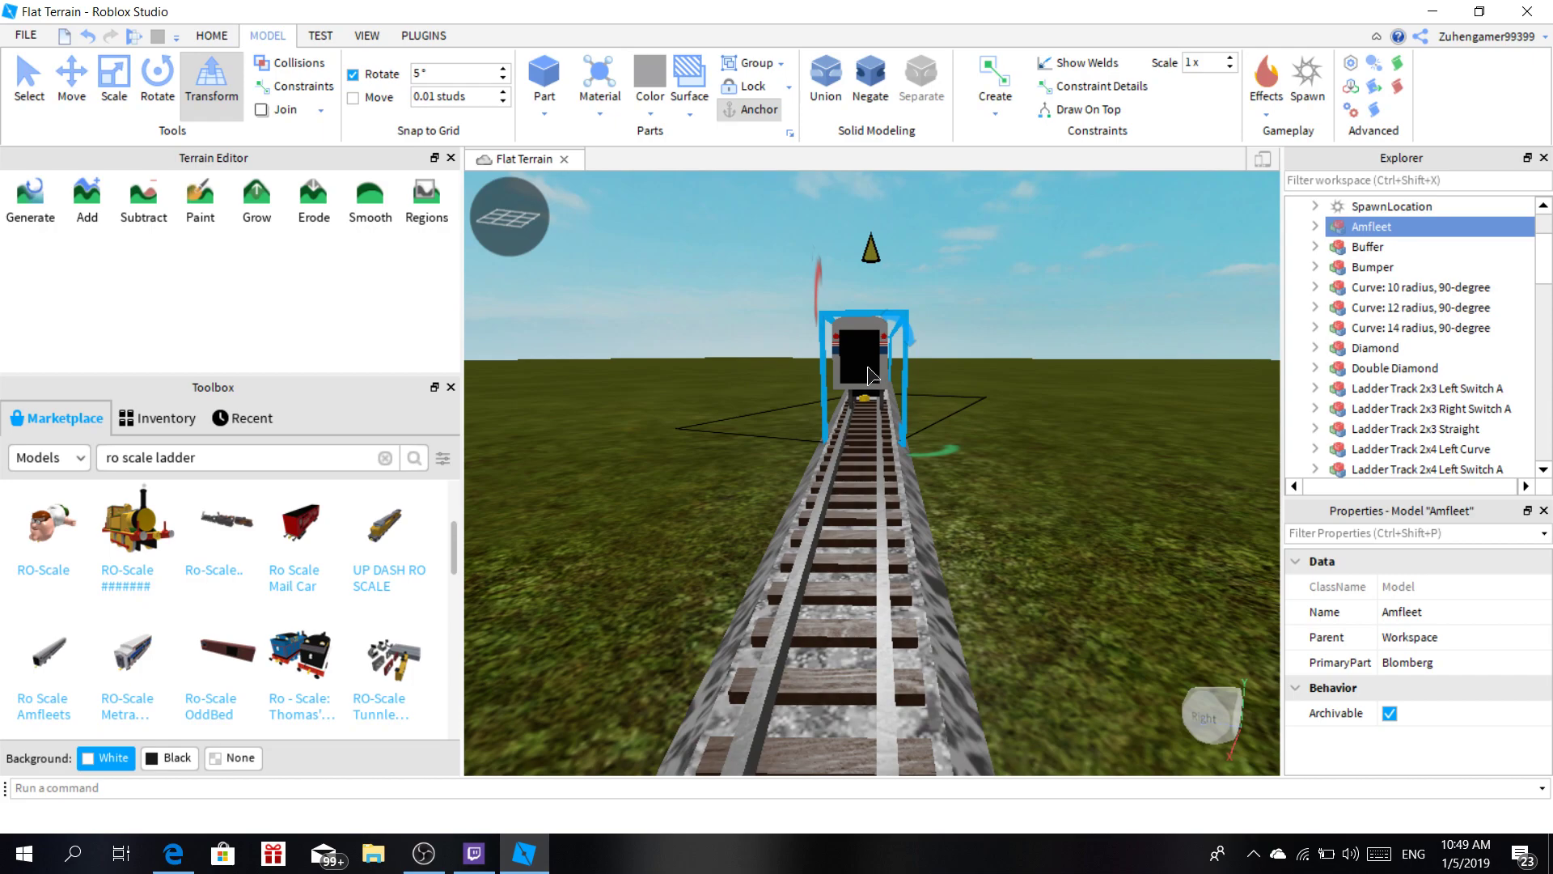
{"action": "scroll", "coordinate": [865, 380], "scroll_direction": "up", "scroll_amount": 5}
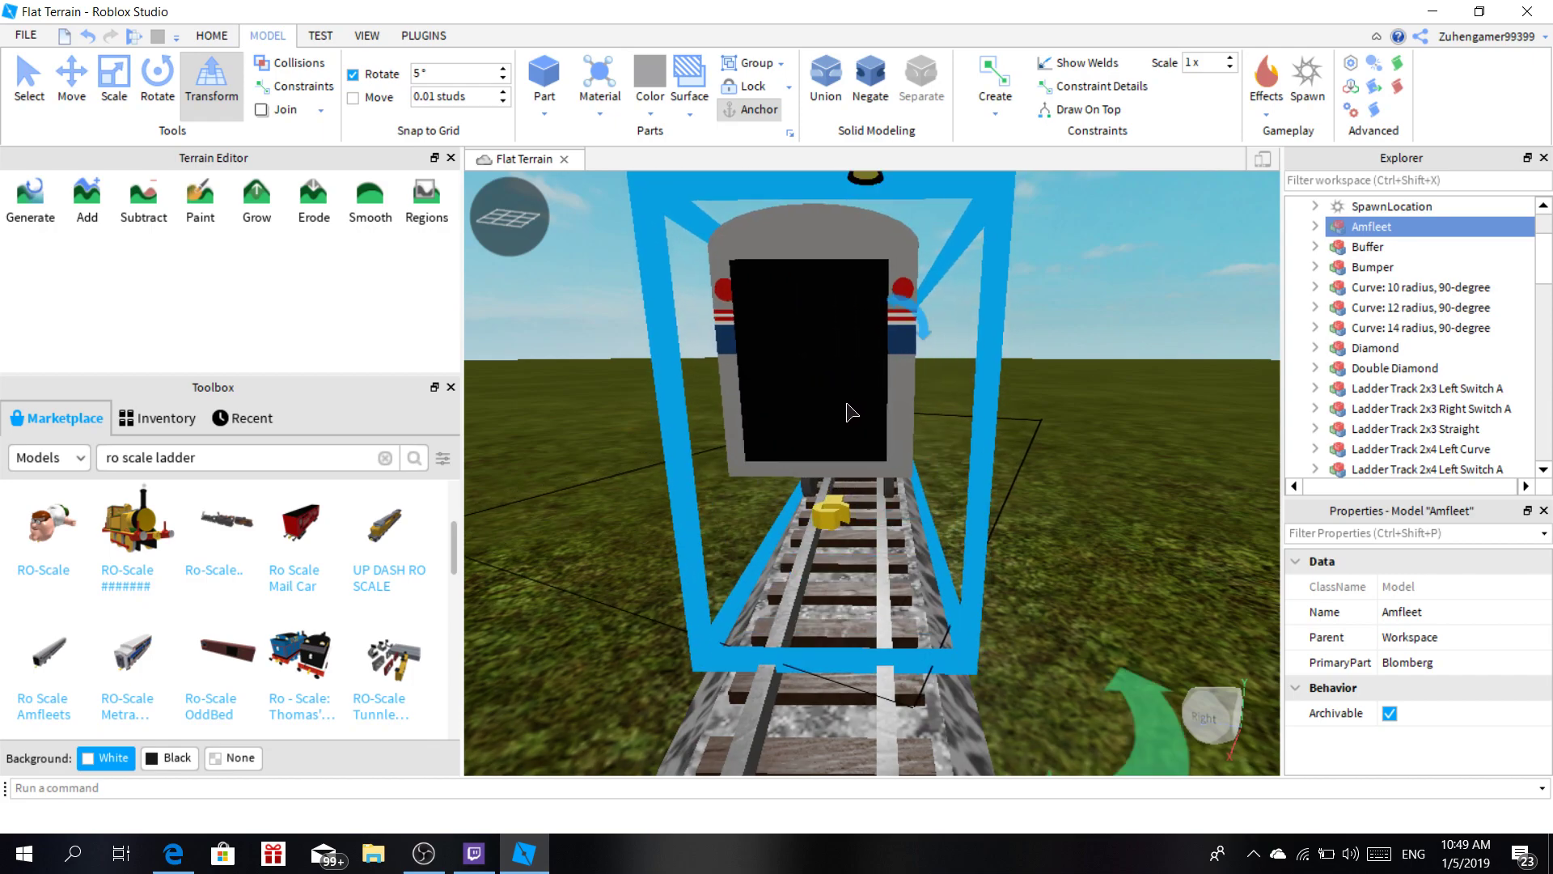
{"action": "scroll", "coordinate": [857, 414], "scroll_direction": "down", "scroll_amount": 4}
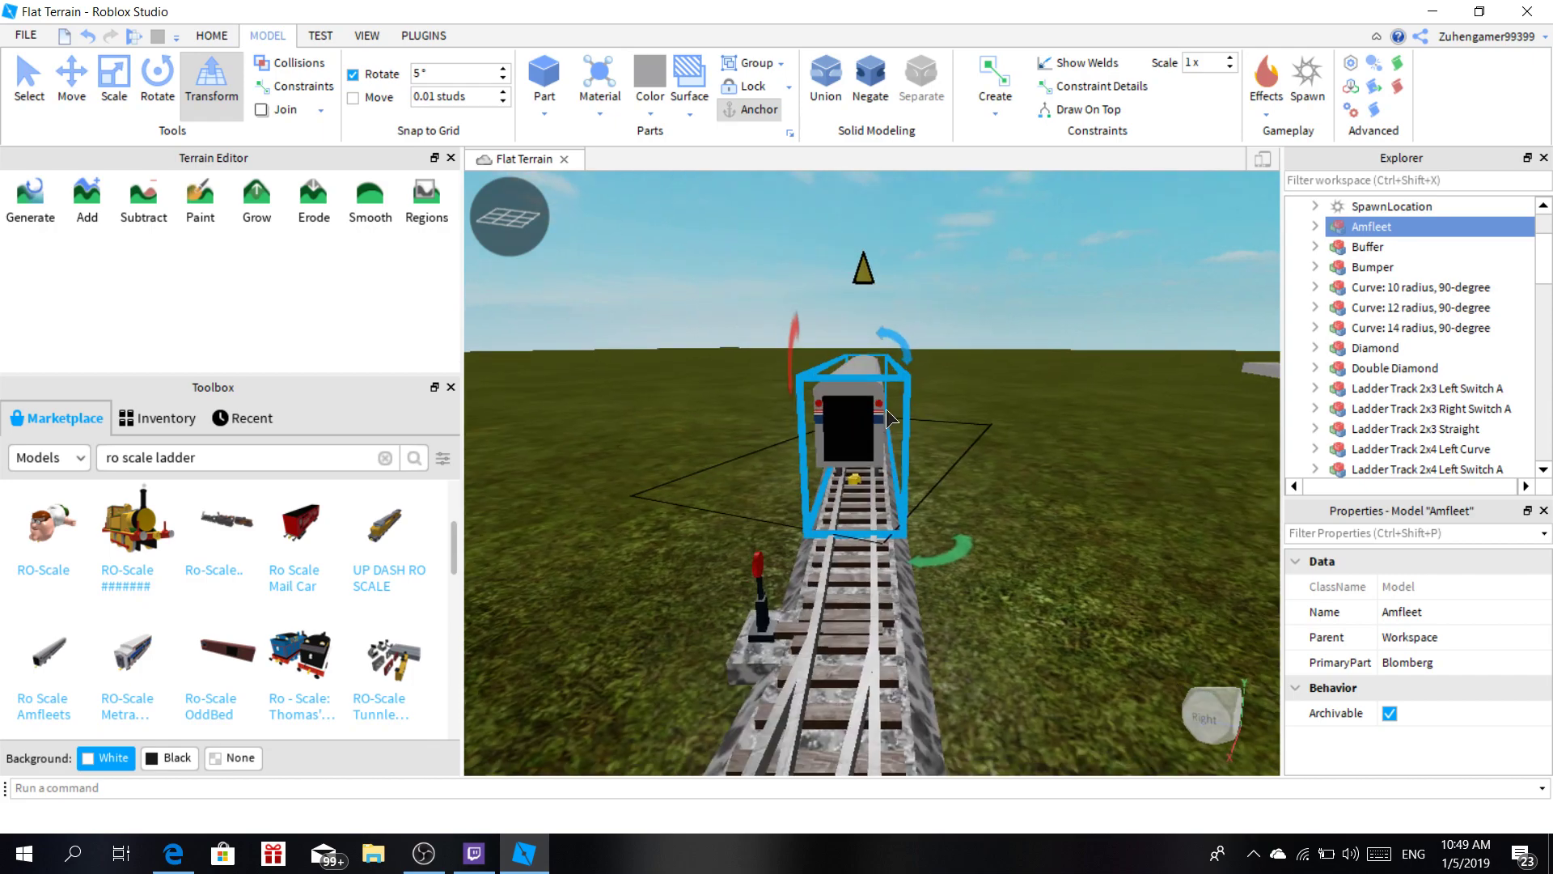
{"action": "right_click_drag", "start_coordinate": [956, 415], "coordinate": [802, 361]}
{"action": "scroll", "coordinate": [950, 415], "scroll_direction": "up", "scroll_amount": 5}
{"action": "scroll", "coordinate": [947, 445], "scroll_direction": "down", "scroll_amount": 4}
{"action": "scroll", "coordinate": [896, 444], "scroll_direction": "down", "scroll_amount": 5}
{"action": "scroll", "coordinate": [895, 444], "scroll_direction": "up", "scroll_amount": 3}
{"action": "scroll", "coordinate": [807, 372], "scroll_direction": "up", "scroll_amount": 4}
Pick the Track Straight 20 from the loose track pieces and bring it beside the laid switches.
{"action": "key", "text": "a"}
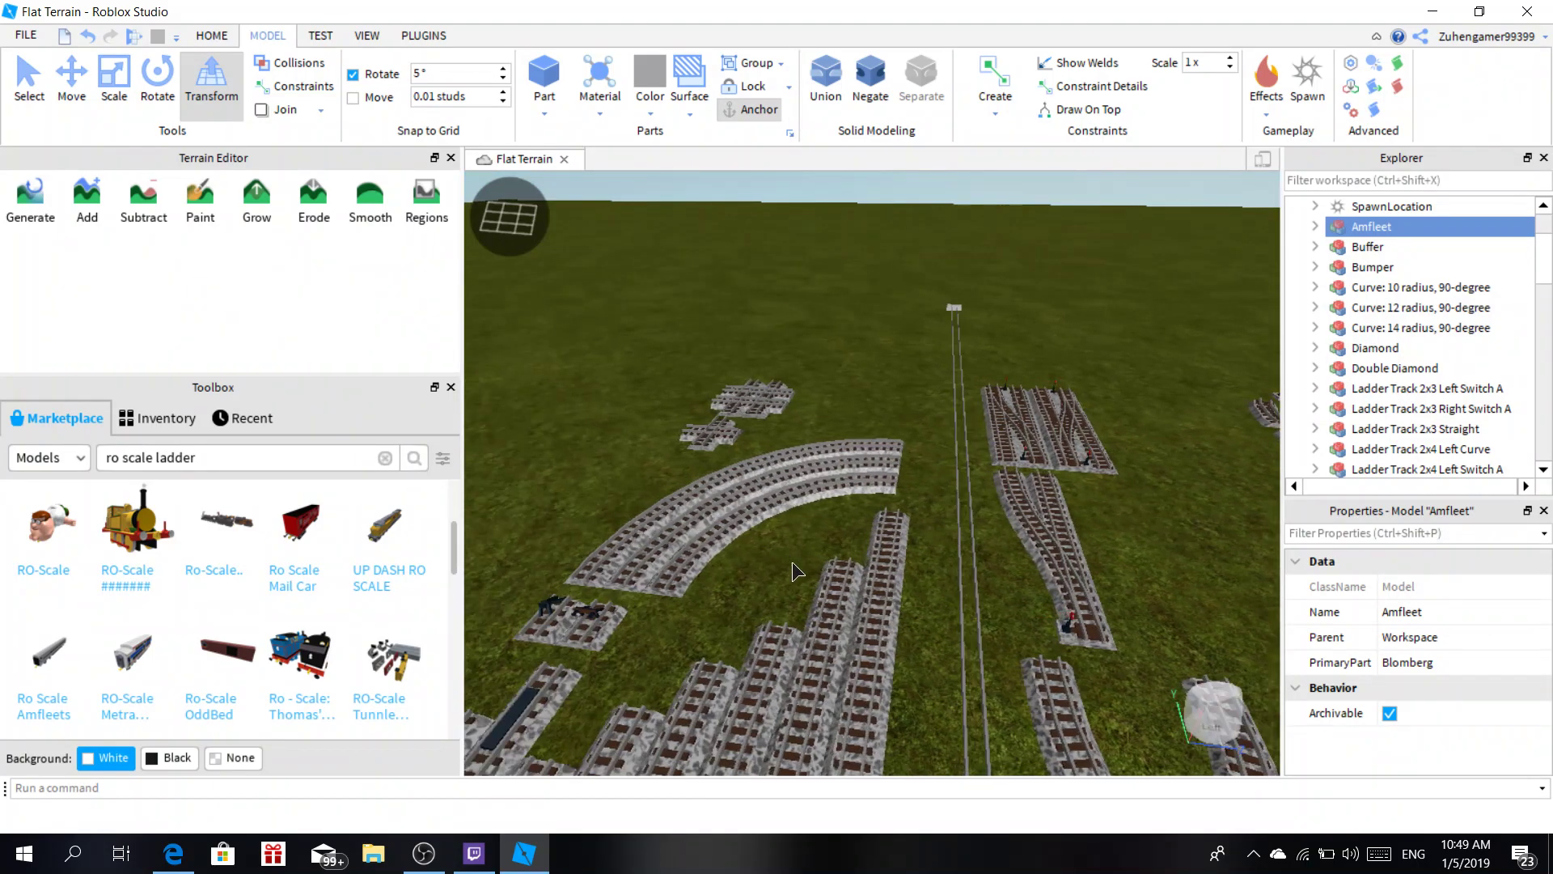
{"action": "key", "text": "s"}
{"action": "left_click_drag", "start_coordinate": [862, 722], "coordinate": [1000, 686]}
{"action": "key", "text": "d"}
{"action": "right_click_drag", "start_coordinate": [1000, 686], "coordinate": [999, 686]}
{"action": "left_click_drag", "start_coordinate": [1000, 686], "coordinate": [1000, 686]}
{"action": "right_click_drag", "start_coordinate": [999, 685], "coordinate": [1000, 686]}
{"action": "left_click_drag", "start_coordinate": [1000, 686], "coordinate": [1000, 686]}
{"action": "right_click_drag", "start_coordinate": [1000, 686], "coordinate": [1000, 686]}
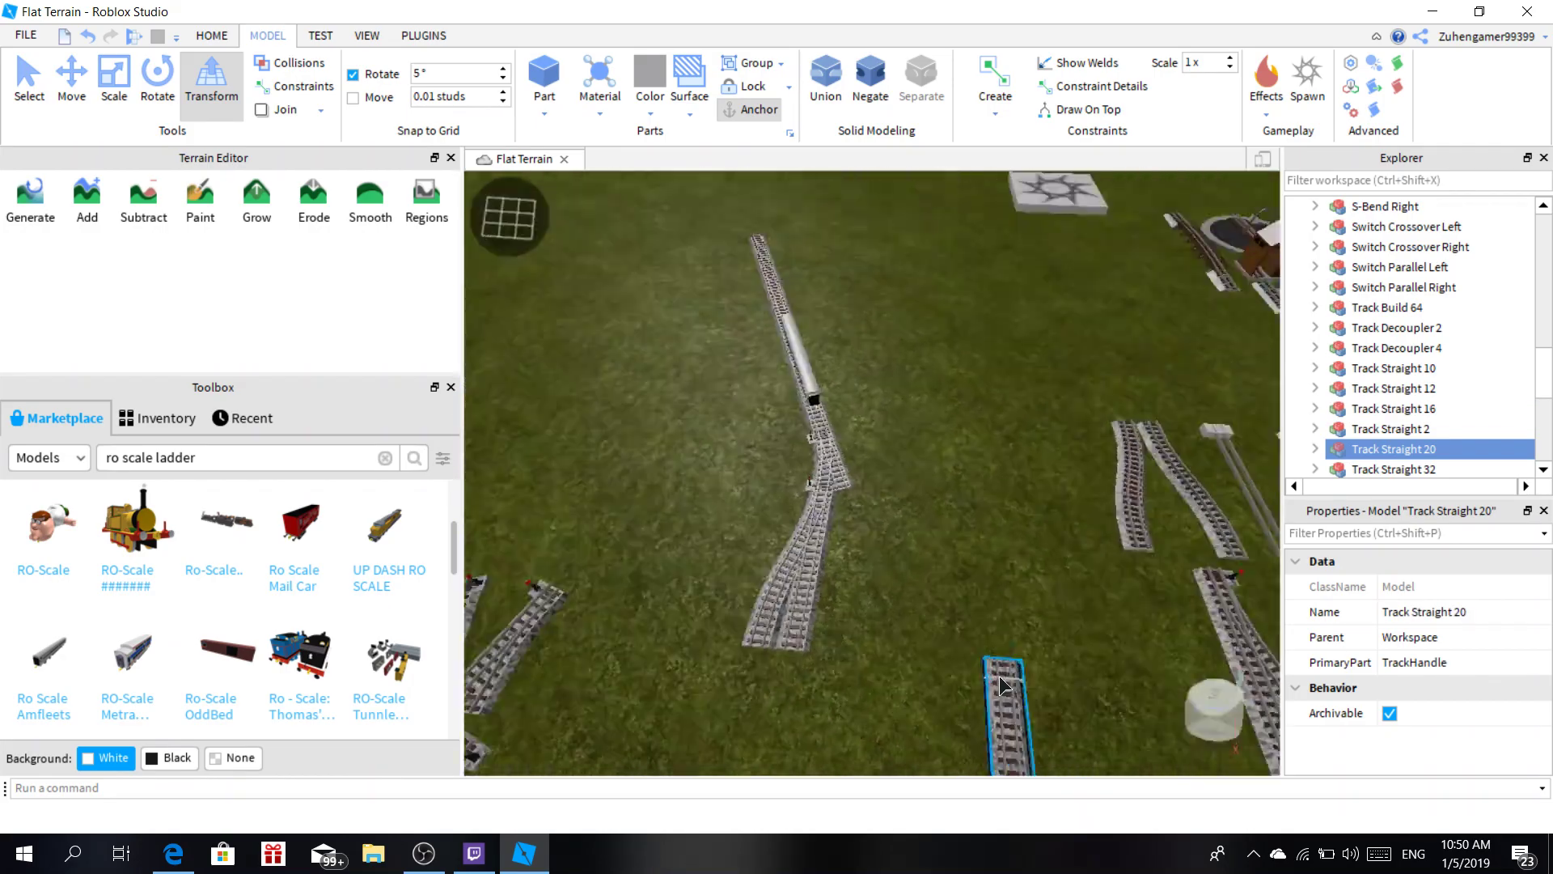
{"action": "left_click_drag", "start_coordinate": [1000, 686], "coordinate": [999, 686]}
{"action": "right_click_drag", "start_coordinate": [1000, 686], "coordinate": [1000, 686]}
{"action": "scroll", "coordinate": [999, 686], "scroll_direction": "up", "scroll_amount": 3}
{"action": "scroll", "coordinate": [999, 686], "scroll_direction": "down", "scroll_amount": 3}
{"action": "left_click_drag", "start_coordinate": [999, 686], "coordinate": [851, 568]}
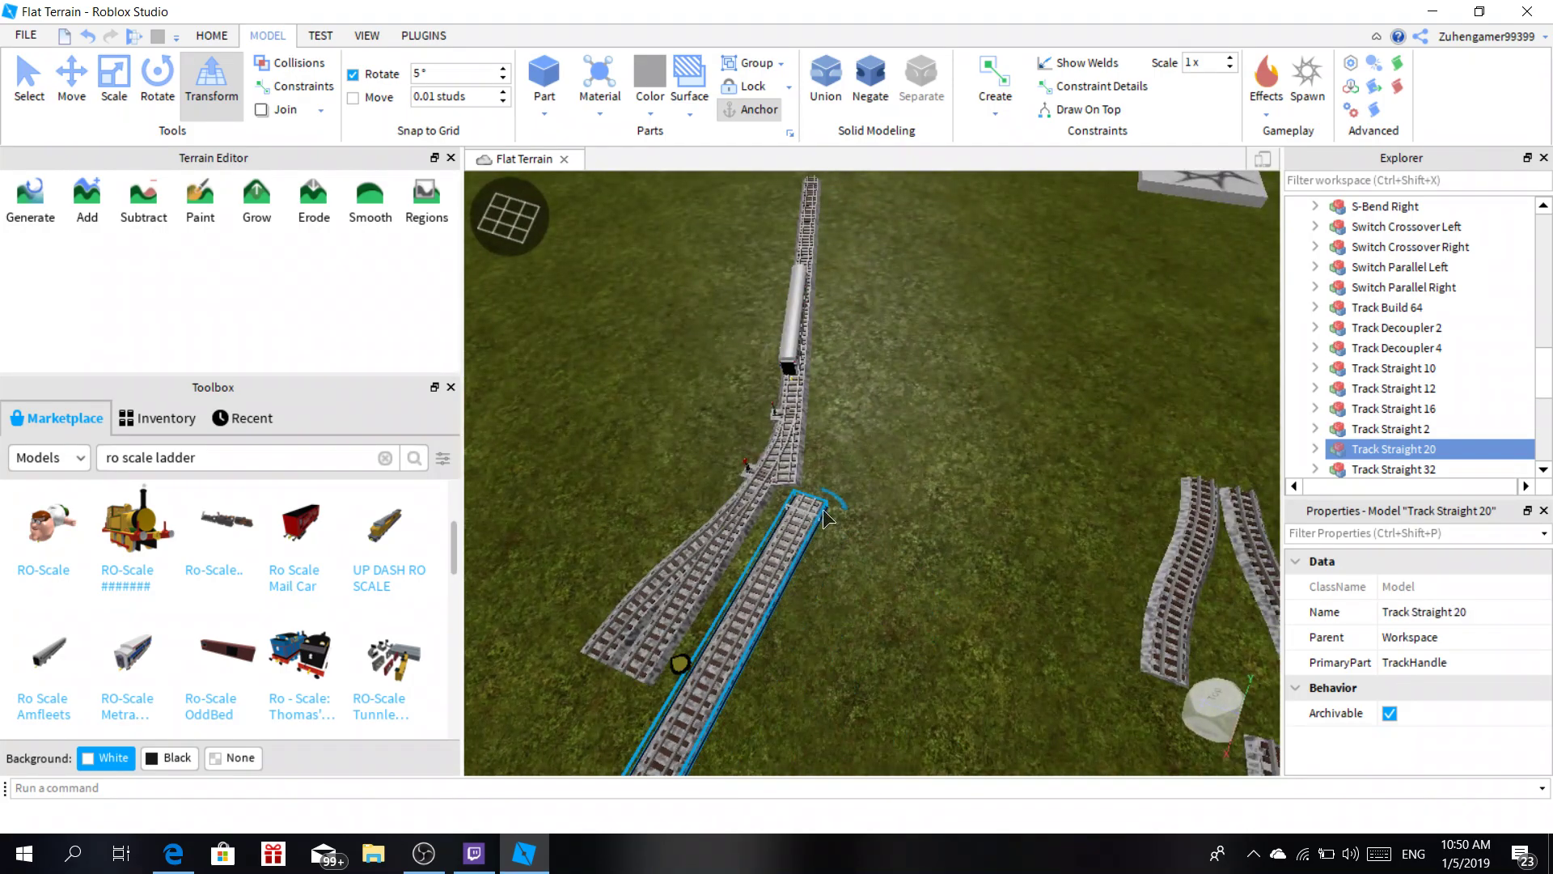
Reselect the Track Straight 20, shift it among the ladder pieces and rotate it toward the open switch branch.
{"action": "scroll", "coordinate": [859, 530], "scroll_direction": "down", "scroll_amount": 3}
{"action": "right_click_drag", "start_coordinate": [859, 530], "coordinate": [859, 531]}
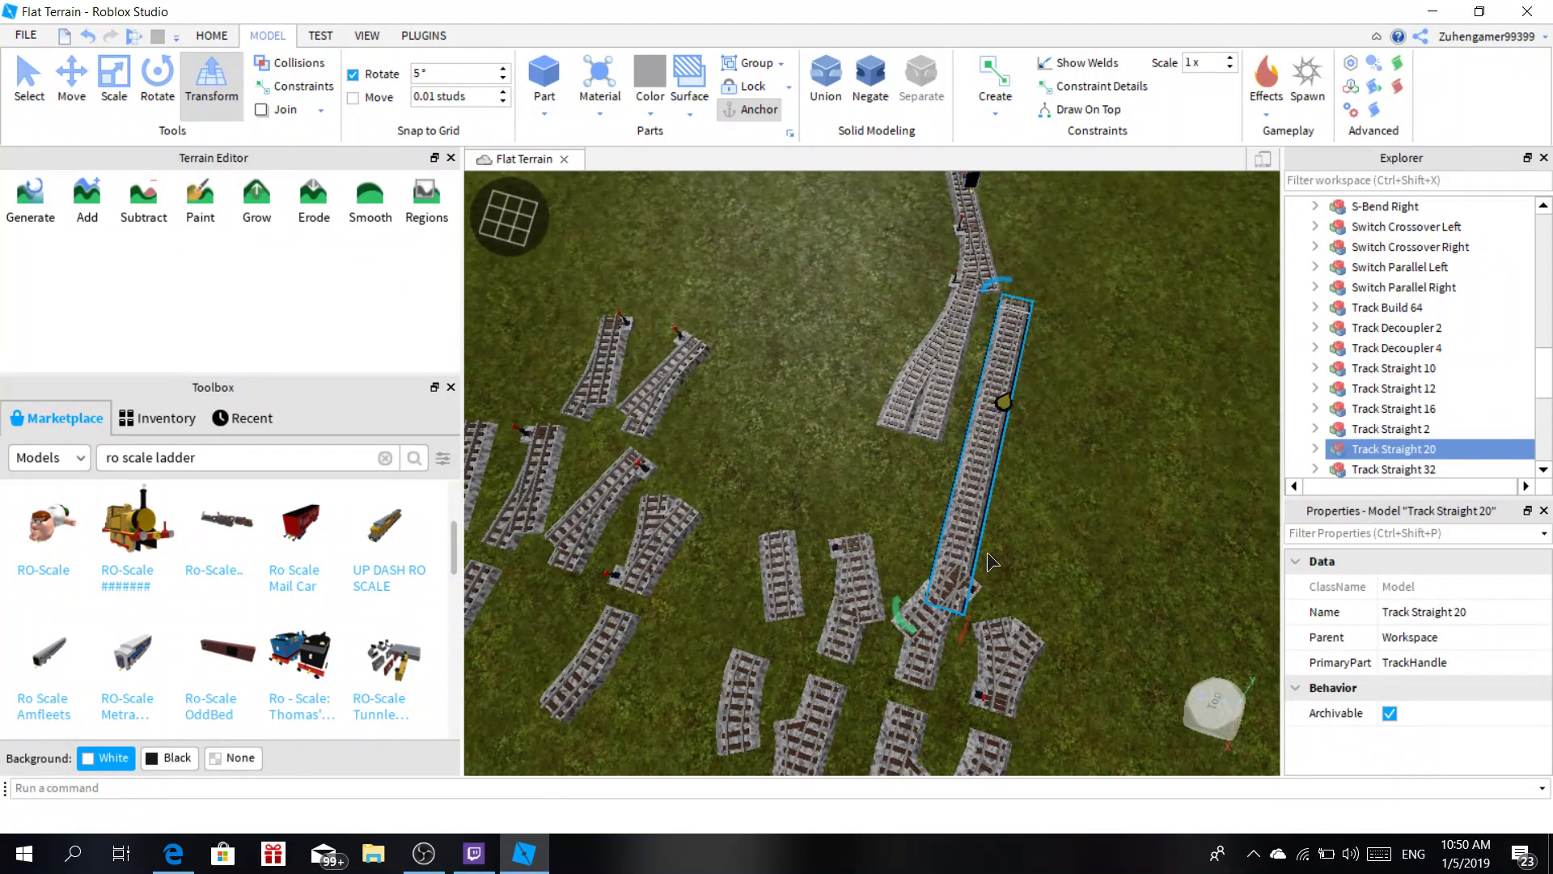
{"action": "left_click", "coordinate": [926, 639]}
{"action": "left_click", "coordinate": [1046, 450]}
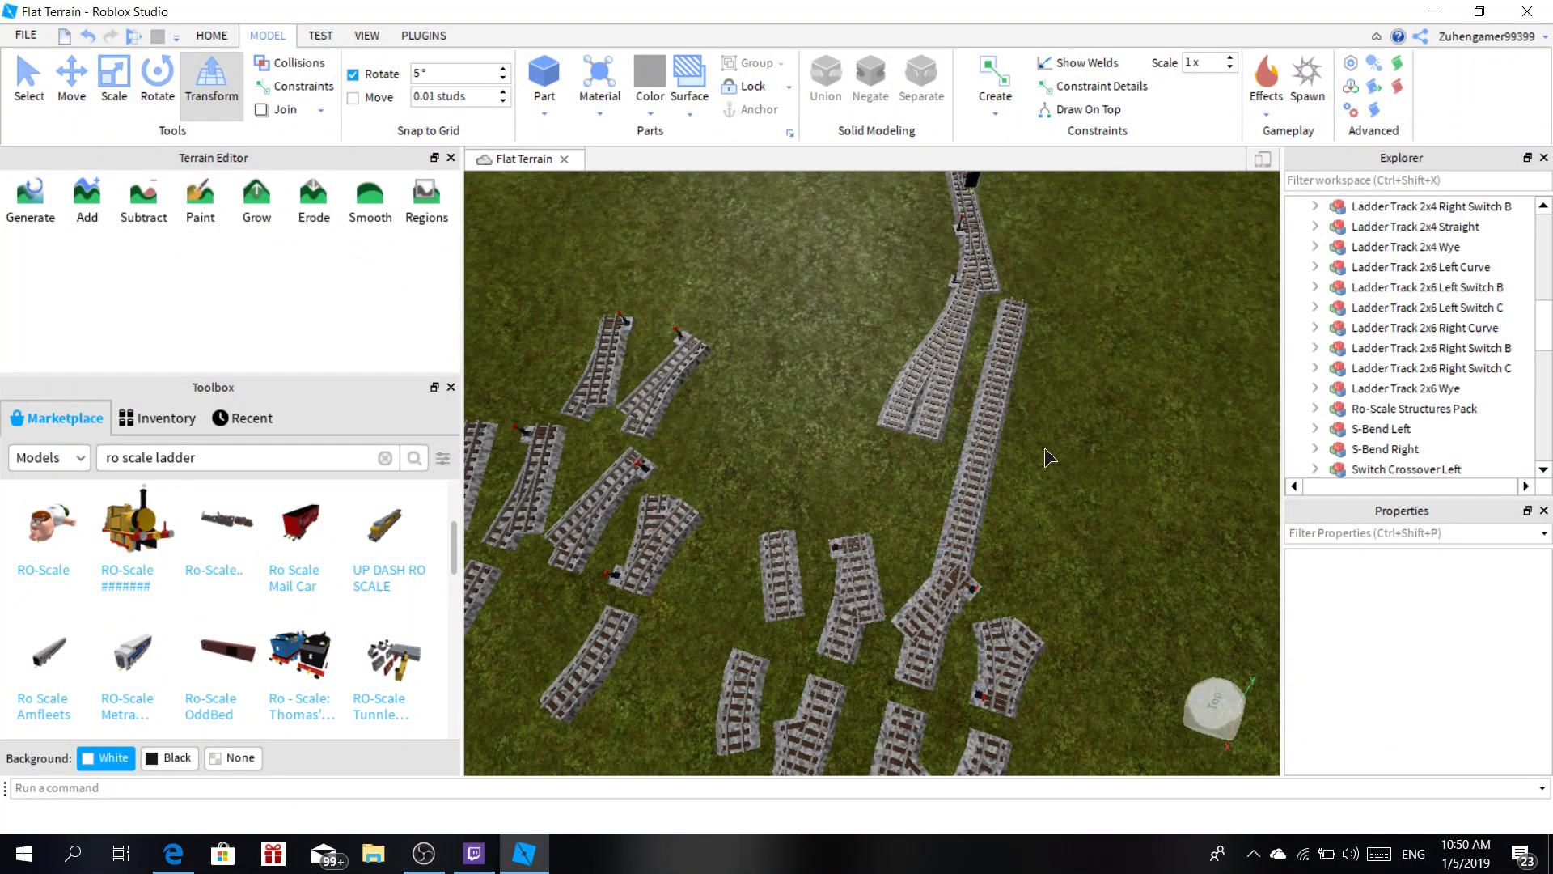
{"action": "right_click_drag", "start_coordinate": [1054, 472], "coordinate": [1054, 473]}
{"action": "key", "text": "a"}
{"action": "left_click_drag", "start_coordinate": [843, 323], "coordinate": [862, 414]}
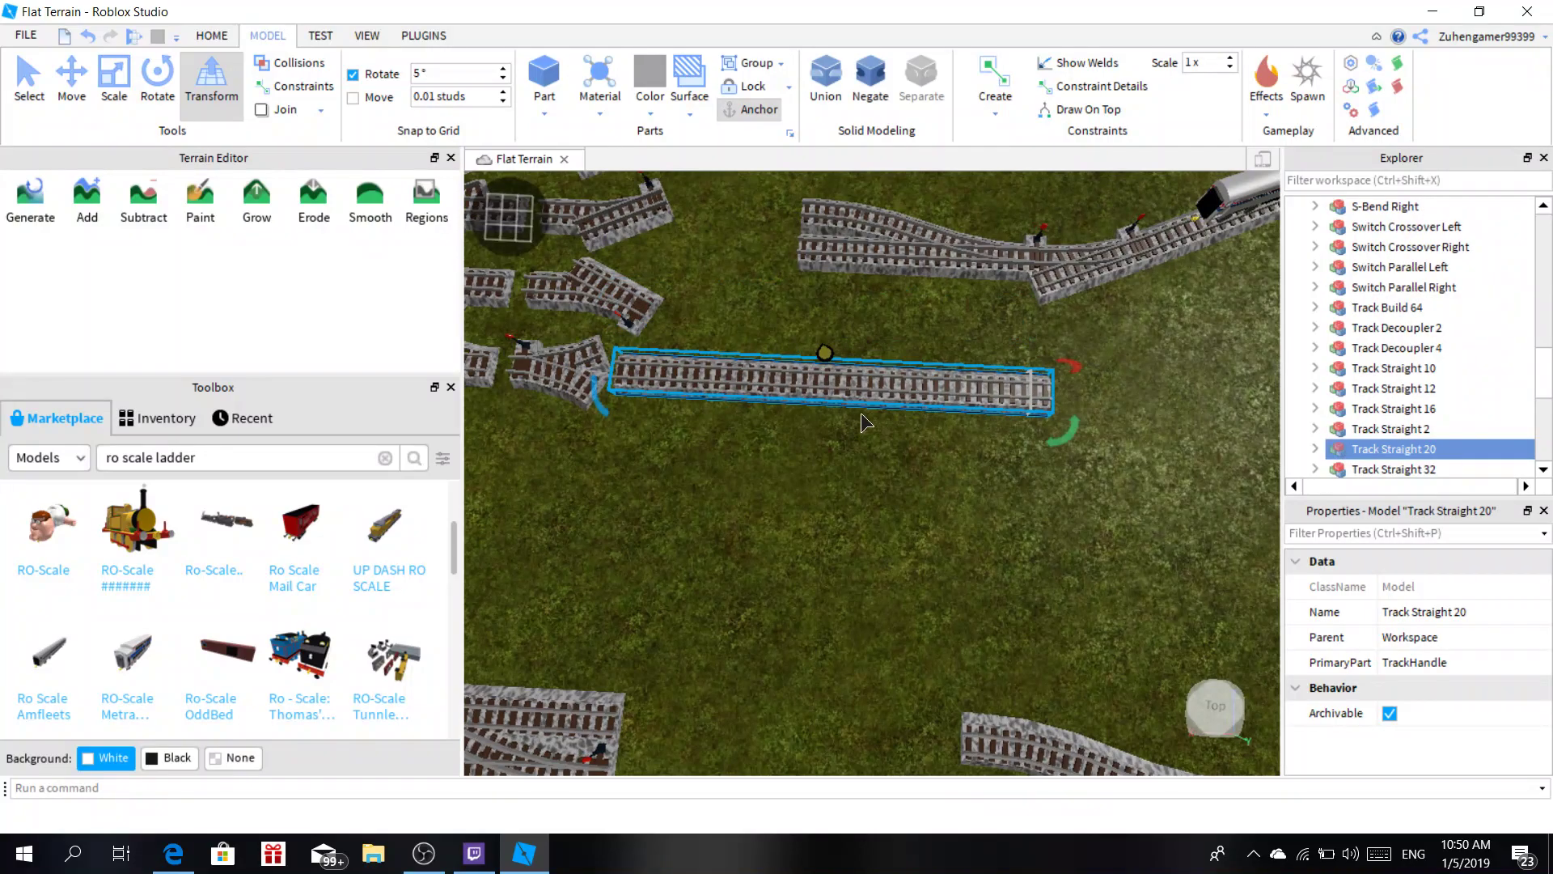
{"action": "left_click_drag", "start_coordinate": [1069, 439], "coordinate": [1204, 334]}
Move the Track Straight 20 against the open end of the switch and line up its rails.
{"action": "scroll", "coordinate": [1022, 503], "scroll_direction": "up", "scroll_amount": 4}
{"action": "right_click_drag", "start_coordinate": [1021, 503], "coordinate": [1018, 508]}
{"action": "left_click_drag", "start_coordinate": [784, 503], "coordinate": [752, 484]}
{"action": "scroll", "coordinate": [761, 483], "scroll_direction": "up", "scroll_amount": 4}
{"action": "right_click_drag", "start_coordinate": [760, 484], "coordinate": [761, 484]}
{"action": "scroll", "coordinate": [761, 483], "scroll_direction": "up", "scroll_amount": 3}
{"action": "scroll", "coordinate": [761, 484], "scroll_direction": "down", "scroll_amount": 4}
{"action": "scroll", "coordinate": [761, 483], "scroll_direction": "up", "scroll_amount": 3}
{"action": "scroll", "coordinate": [760, 484], "scroll_direction": "down", "scroll_amount": 3}
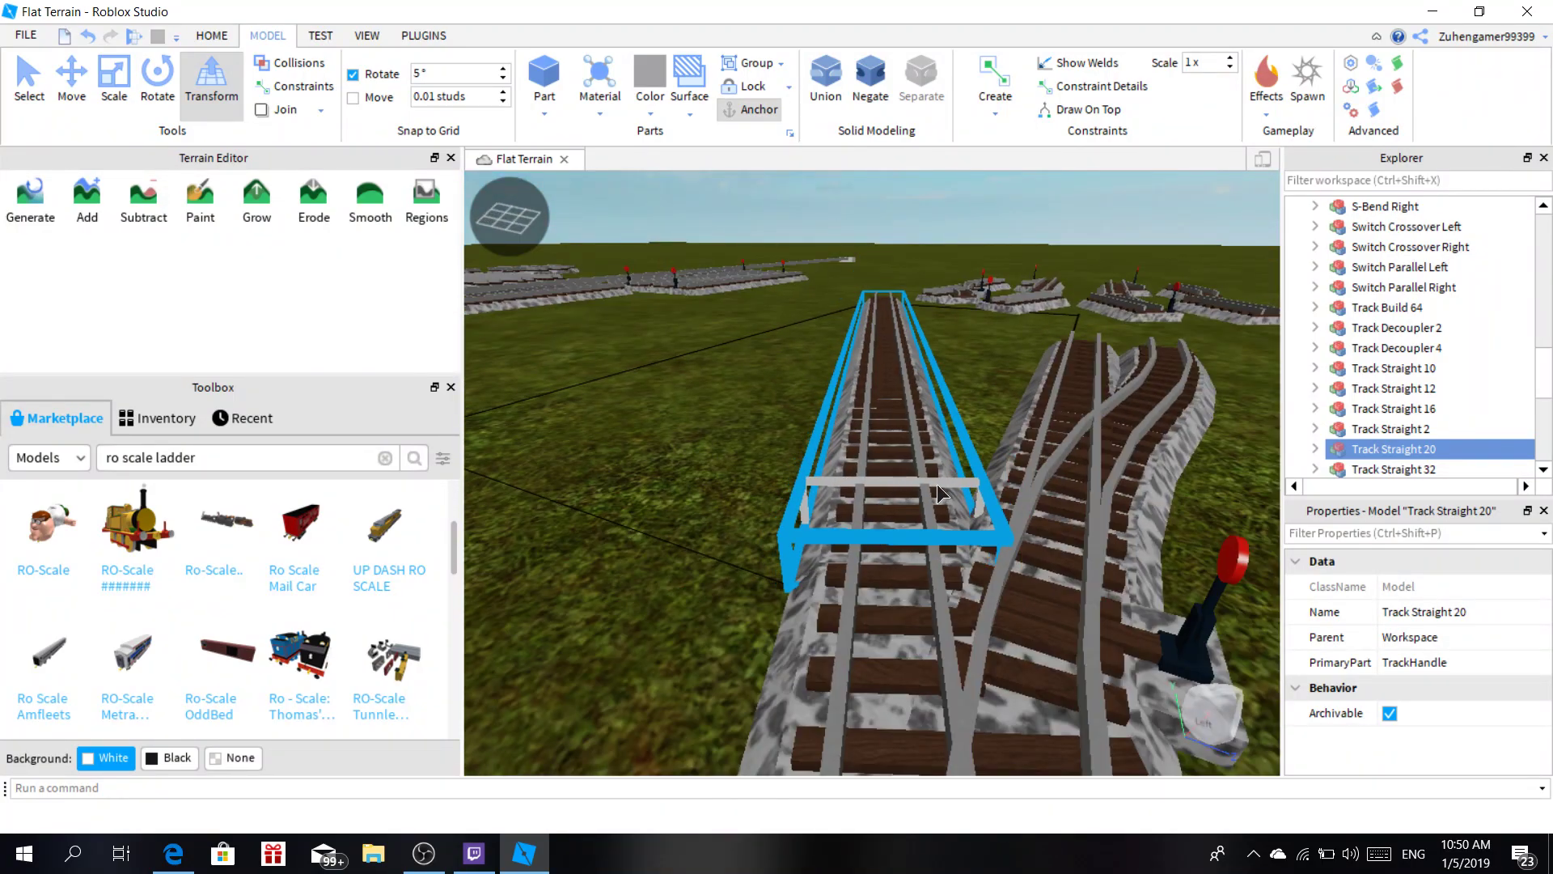
Check the Track Straight 20's joint from the side and fine-tune its height to match the switch.
{"action": "left_click", "coordinate": [798, 563]}
{"action": "scroll", "coordinate": [817, 558], "scroll_direction": "up", "scroll_amount": 4}
{"action": "right_click_drag", "start_coordinate": [817, 558], "coordinate": [817, 558]}
{"action": "scroll", "coordinate": [817, 558], "scroll_direction": "down", "scroll_amount": 6}
{"action": "right_click_drag", "start_coordinate": [846, 630], "coordinate": [846, 630]}
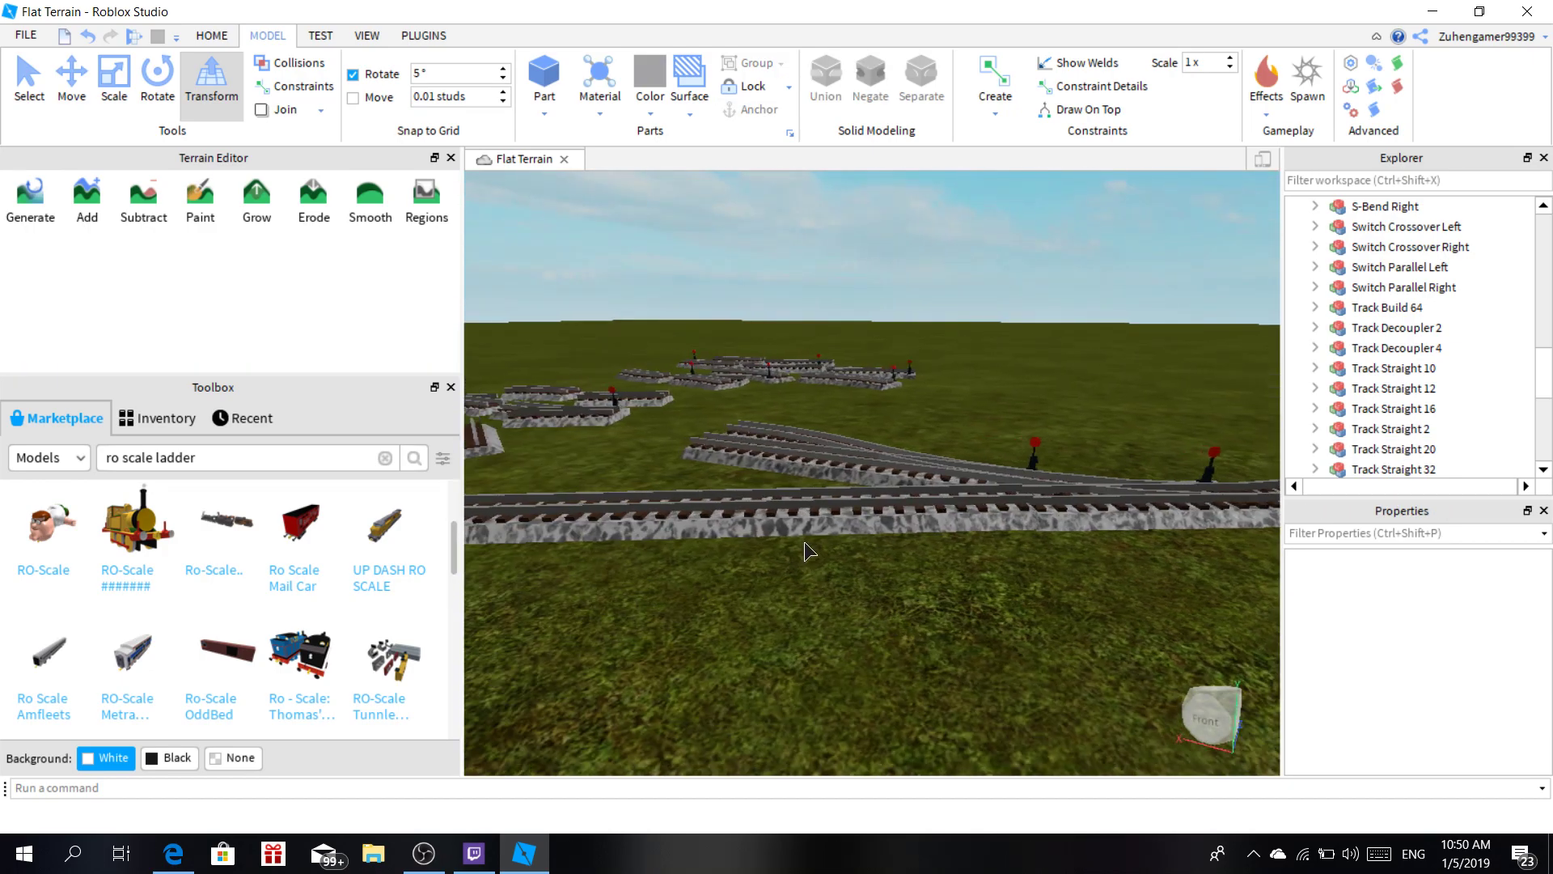
{"action": "left_click", "coordinate": [804, 532]}
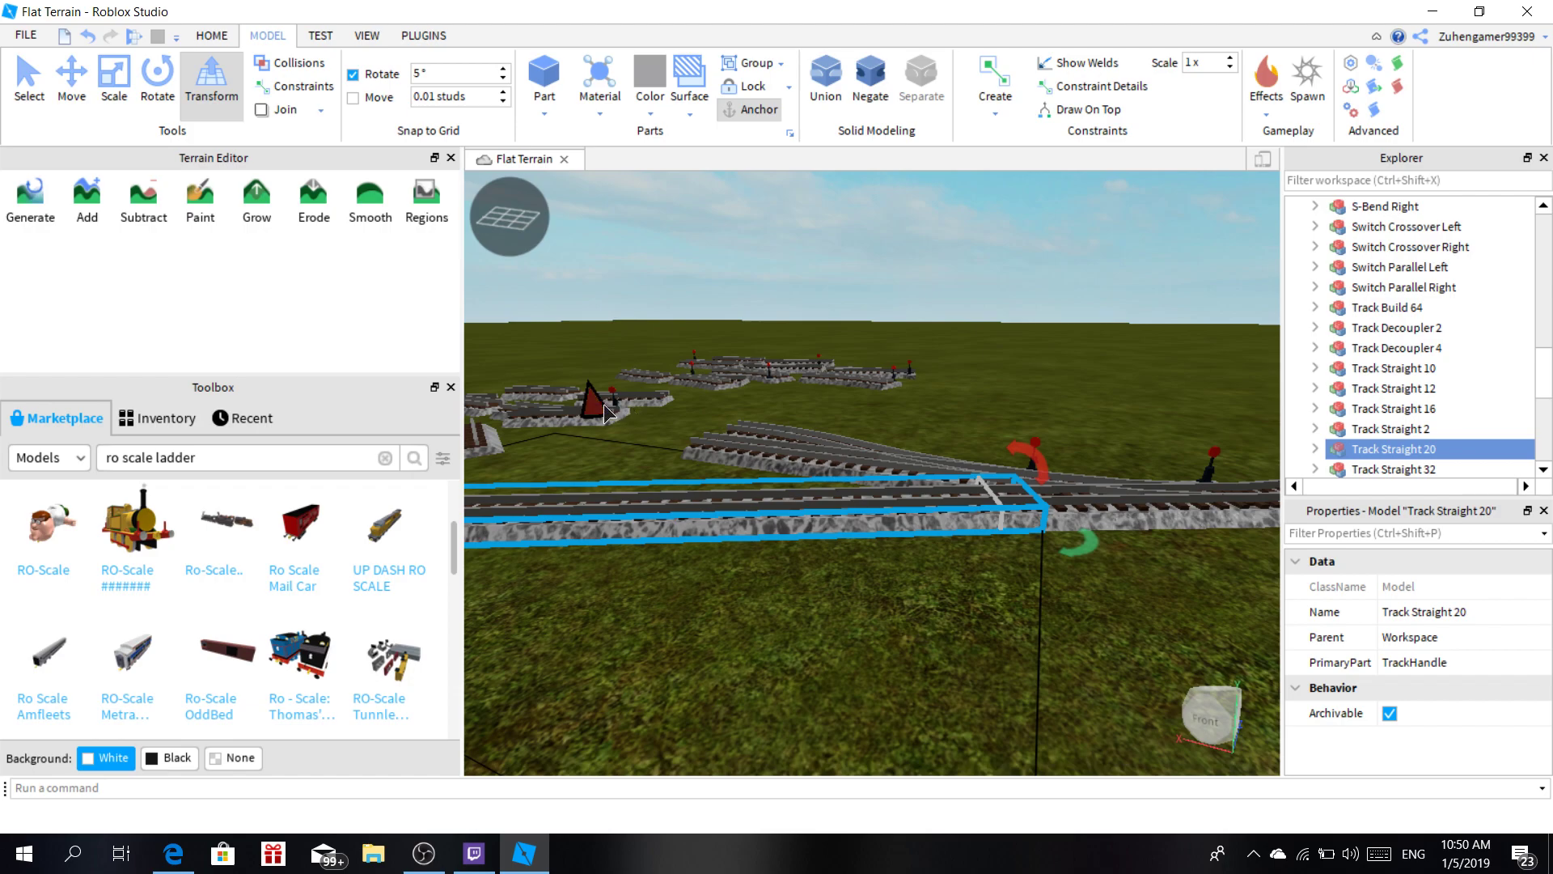
{"action": "left_click_drag", "start_coordinate": [603, 405], "coordinate": [604, 404]}
Inspect the joint between the Track Straight 20 and the switch from above, up close and from the side.
{"action": "right_click_drag", "start_coordinate": [789, 563], "coordinate": [789, 563]}
{"action": "scroll", "coordinate": [789, 563], "scroll_direction": "up", "scroll_amount": 4}
{"action": "scroll", "coordinate": [789, 563], "scroll_direction": "down", "scroll_amount": 3}
{"action": "left_click", "coordinate": [783, 708]}
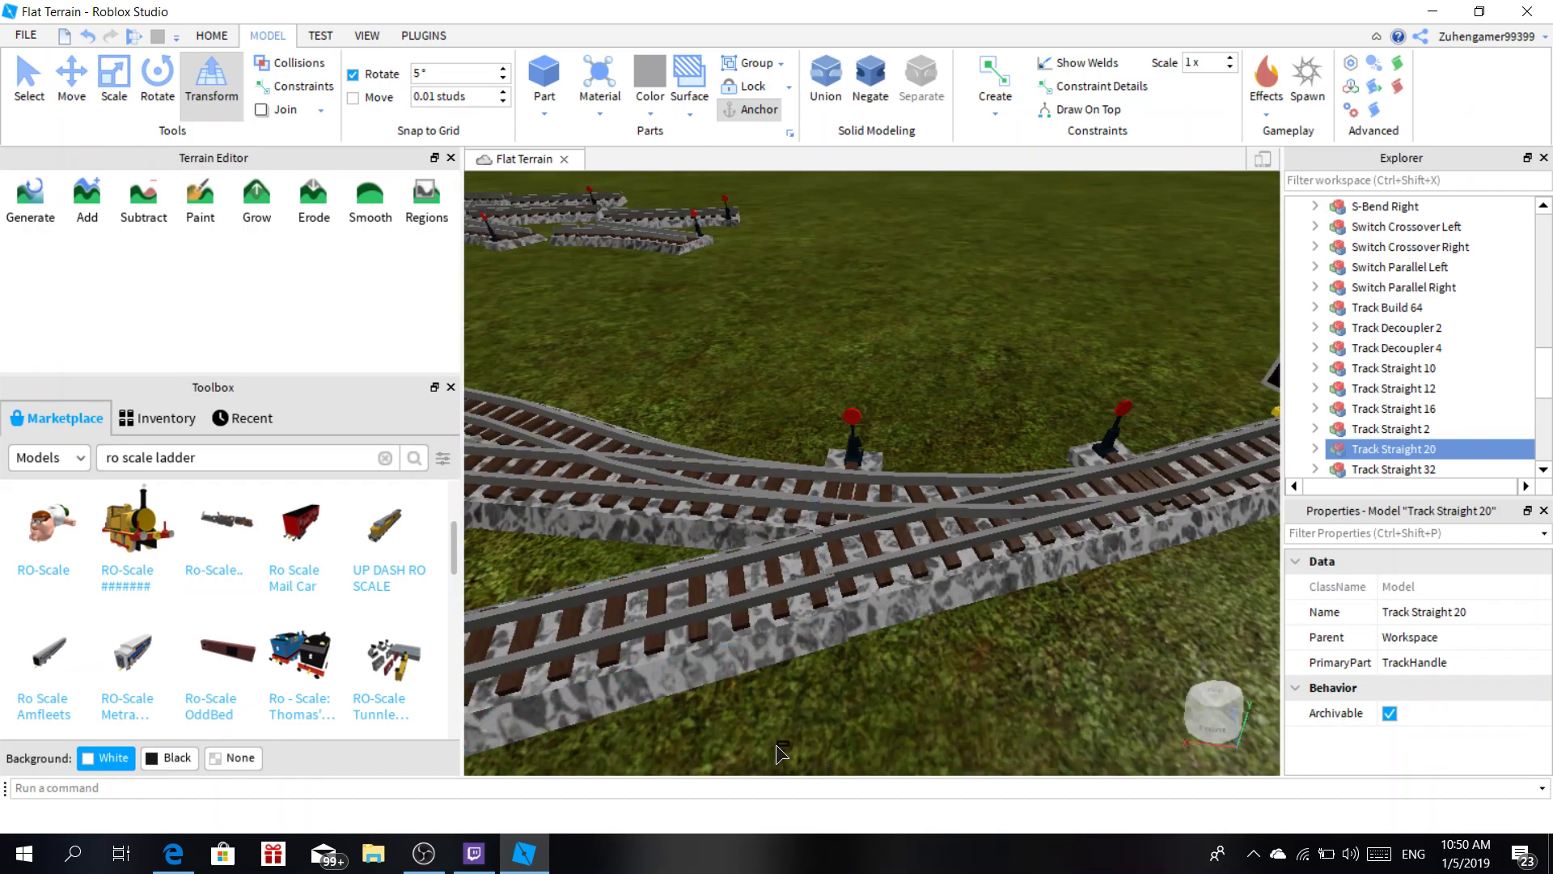
{"action": "left_click", "coordinate": [765, 628]}
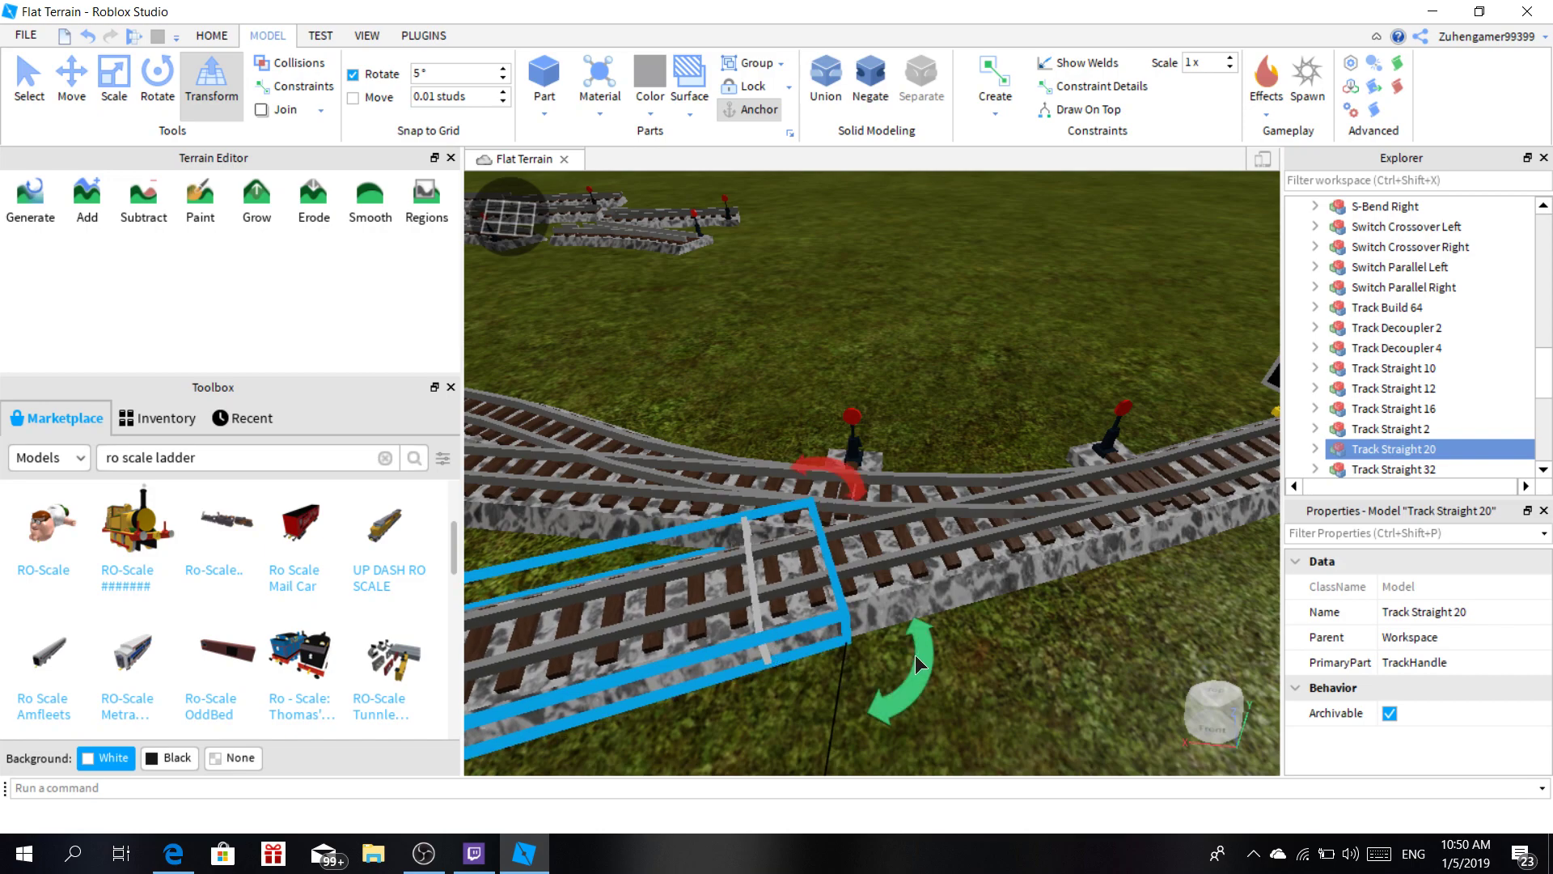
{"action": "left_click", "coordinate": [837, 697]}
{"action": "scroll", "coordinate": [836, 697], "scroll_direction": "up", "scroll_amount": 4}
{"action": "right_click_drag", "start_coordinate": [837, 696], "coordinate": [838, 703]}
{"action": "left_click", "coordinate": [948, 691]}
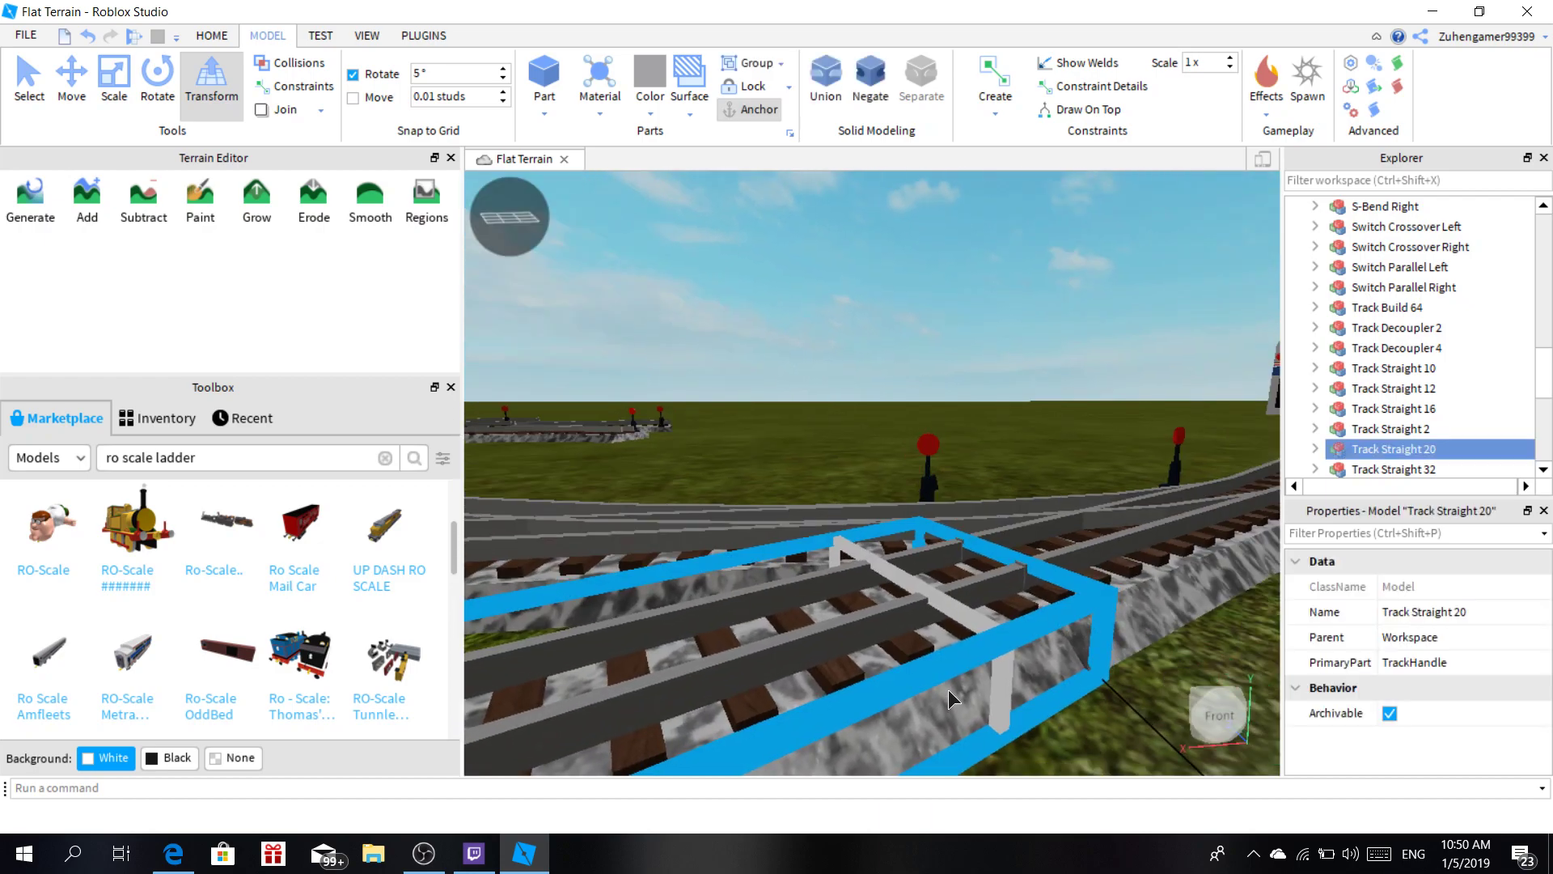
{"action": "scroll", "coordinate": [889, 565], "scroll_direction": "down", "scroll_amount": 3}
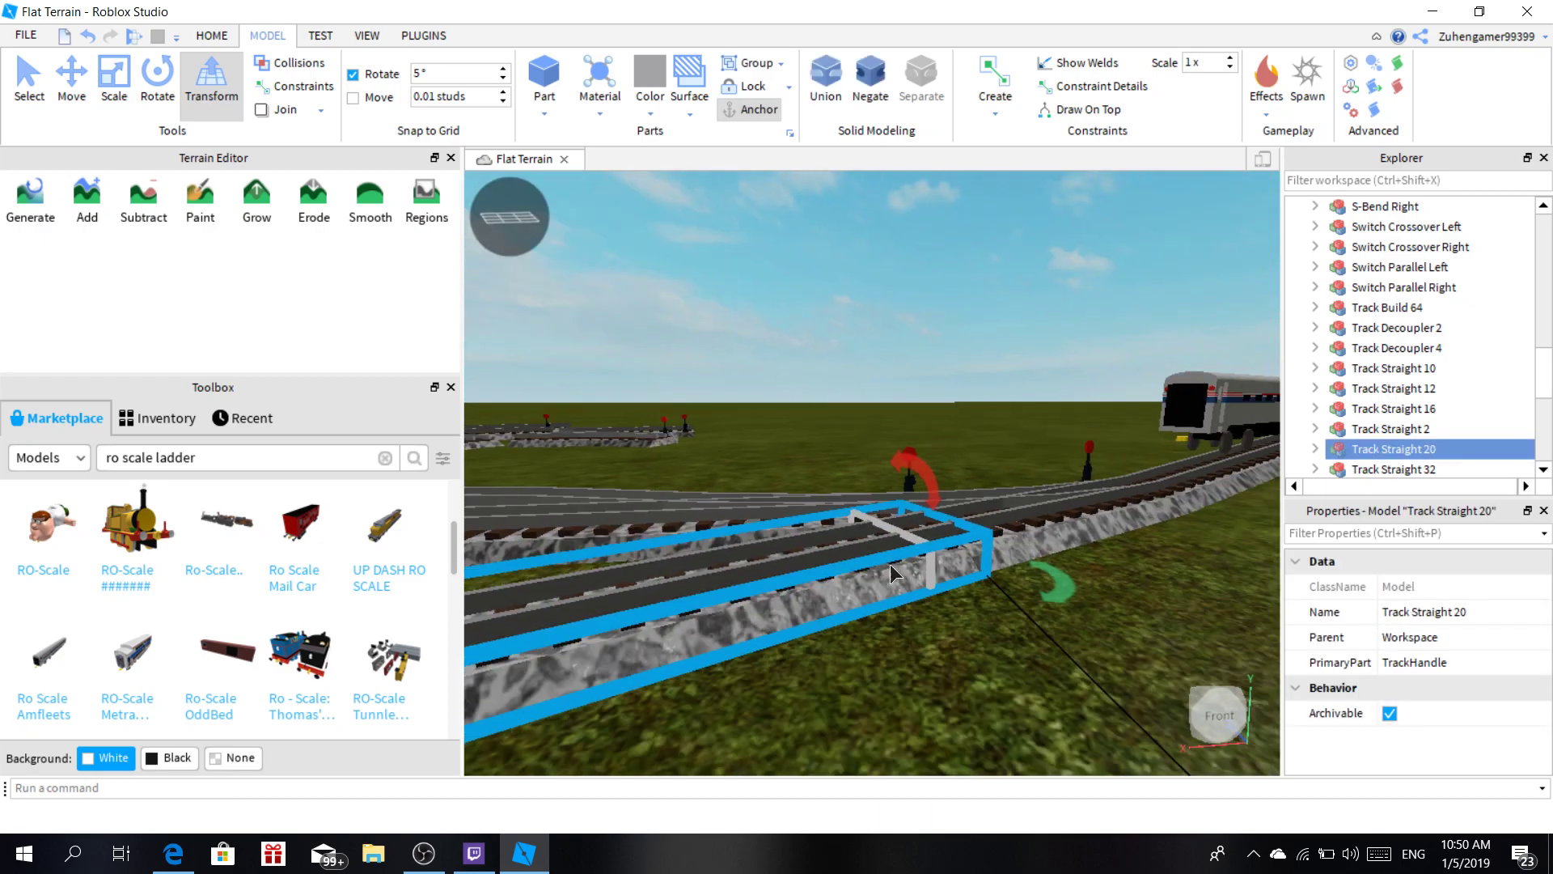
{"action": "scroll", "coordinate": [890, 564], "scroll_direction": "down", "scroll_amount": 5}
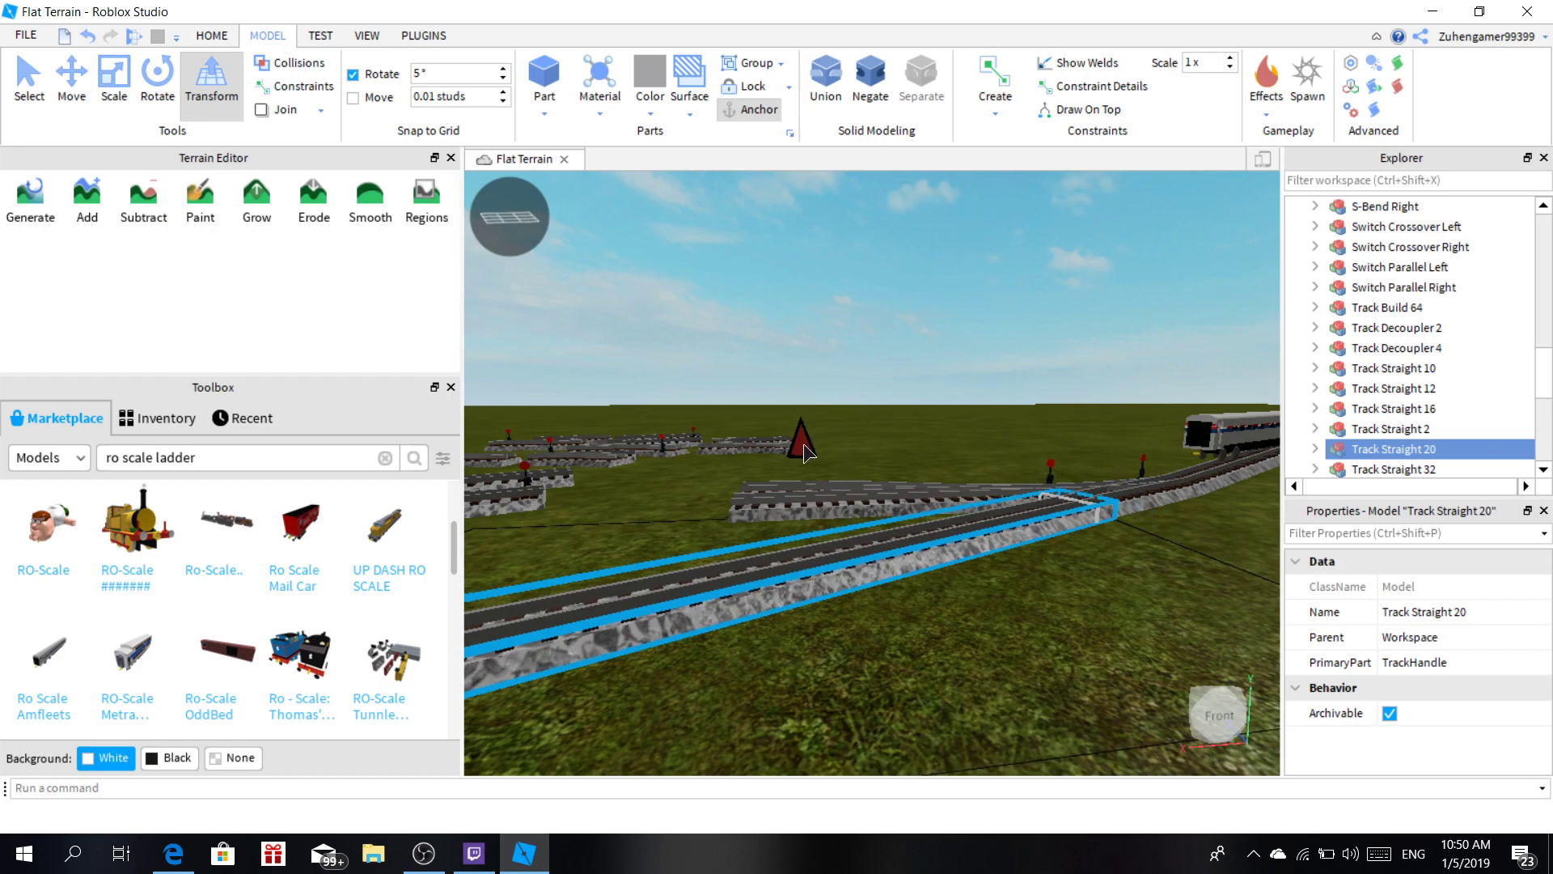
{"action": "left_click", "coordinate": [1069, 673]}
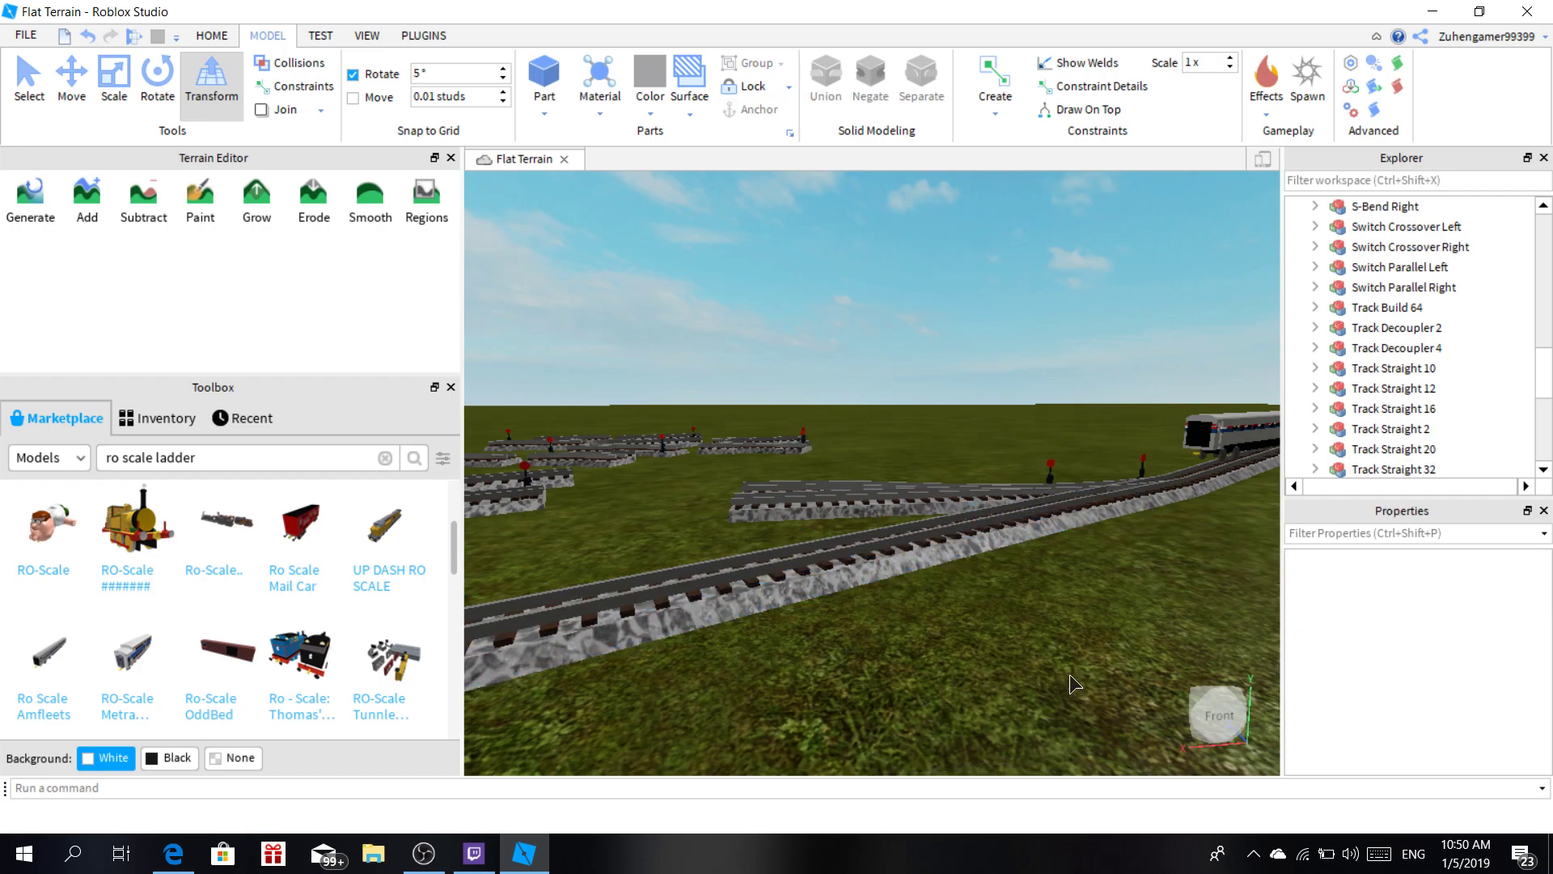
Select the Amfleet coach and move it sideways over the straight track's rails.
{"action": "scroll", "coordinate": [1070, 673], "scroll_direction": "up", "scroll_amount": 3}
{"action": "right_click_drag", "start_coordinate": [1070, 673], "coordinate": [1070, 673]}
{"action": "left_click_drag", "start_coordinate": [1060, 464], "coordinate": [920, 588]}
{"action": "right_click_drag", "start_coordinate": [921, 588], "coordinate": [920, 588]}
{"action": "left_click_drag", "start_coordinate": [921, 588], "coordinate": [899, 577]}
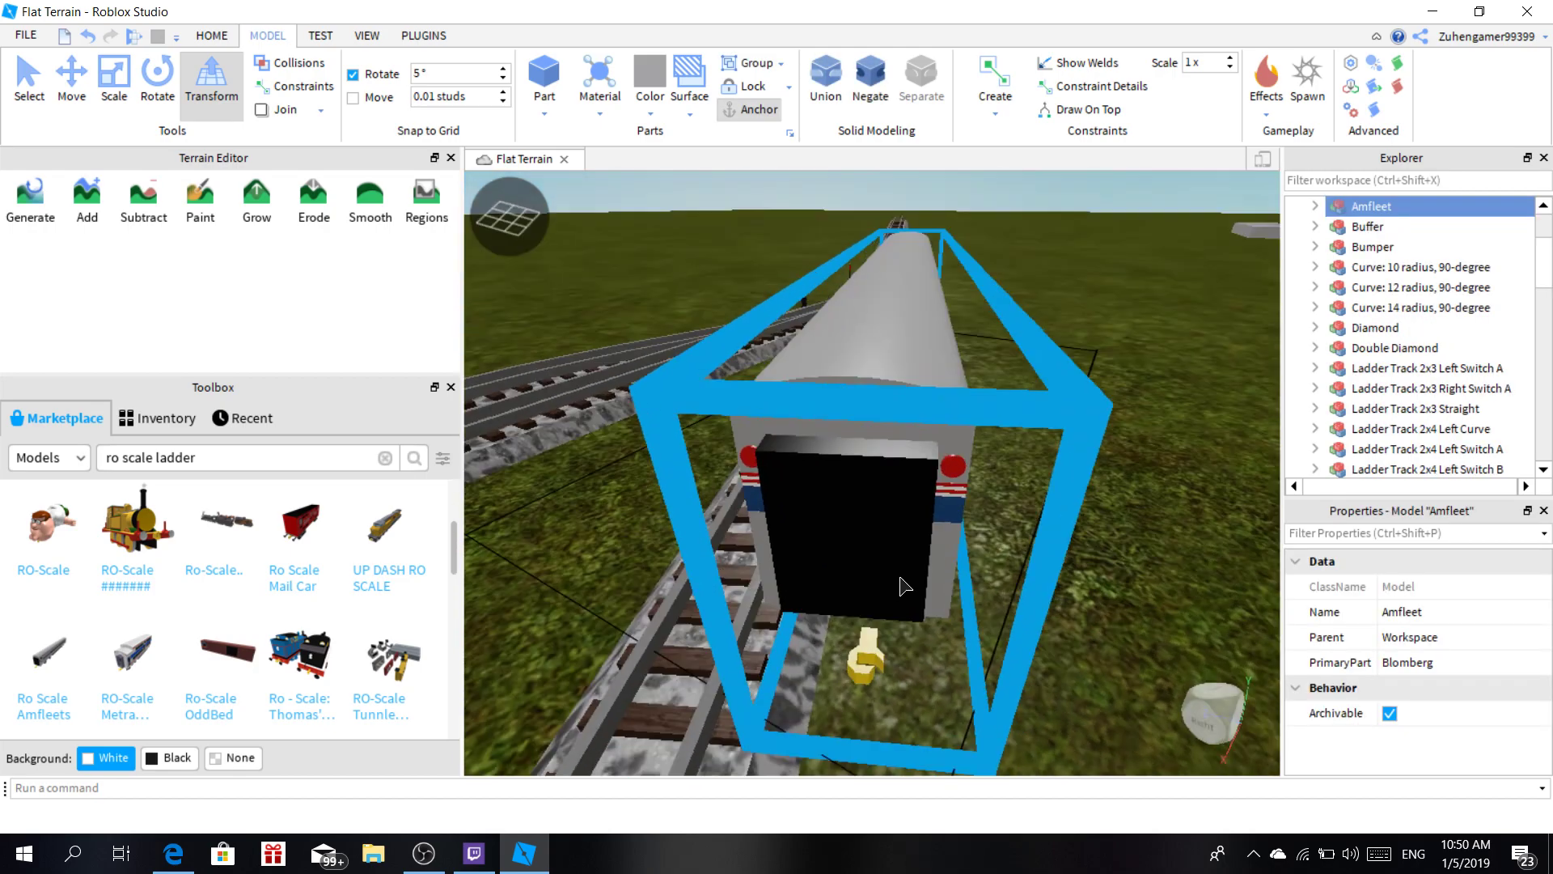
{"action": "right_click_drag", "start_coordinate": [905, 582], "coordinate": [523, 568]}
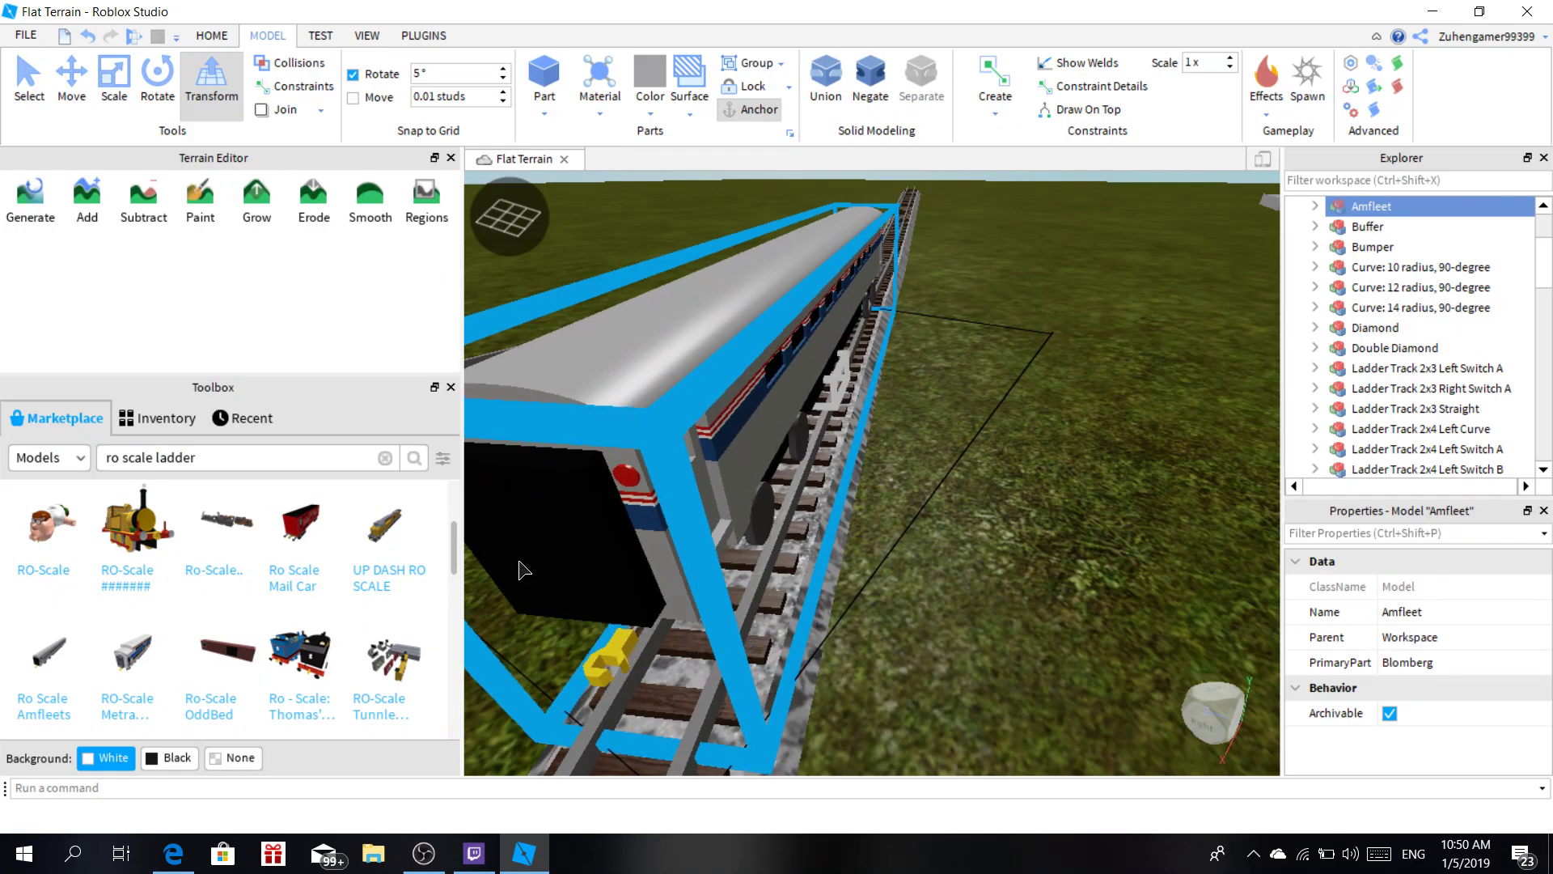
Adjust the Amfleet coach's height over the rails and unanchor it.
{"action": "scroll", "coordinate": [522, 562], "scroll_direction": "down", "scroll_amount": 5}
{"action": "scroll", "coordinate": [874, 651], "scroll_direction": "up", "scroll_amount": 8}
{"action": "scroll", "coordinate": [876, 658], "scroll_direction": "down", "scroll_amount": 10}
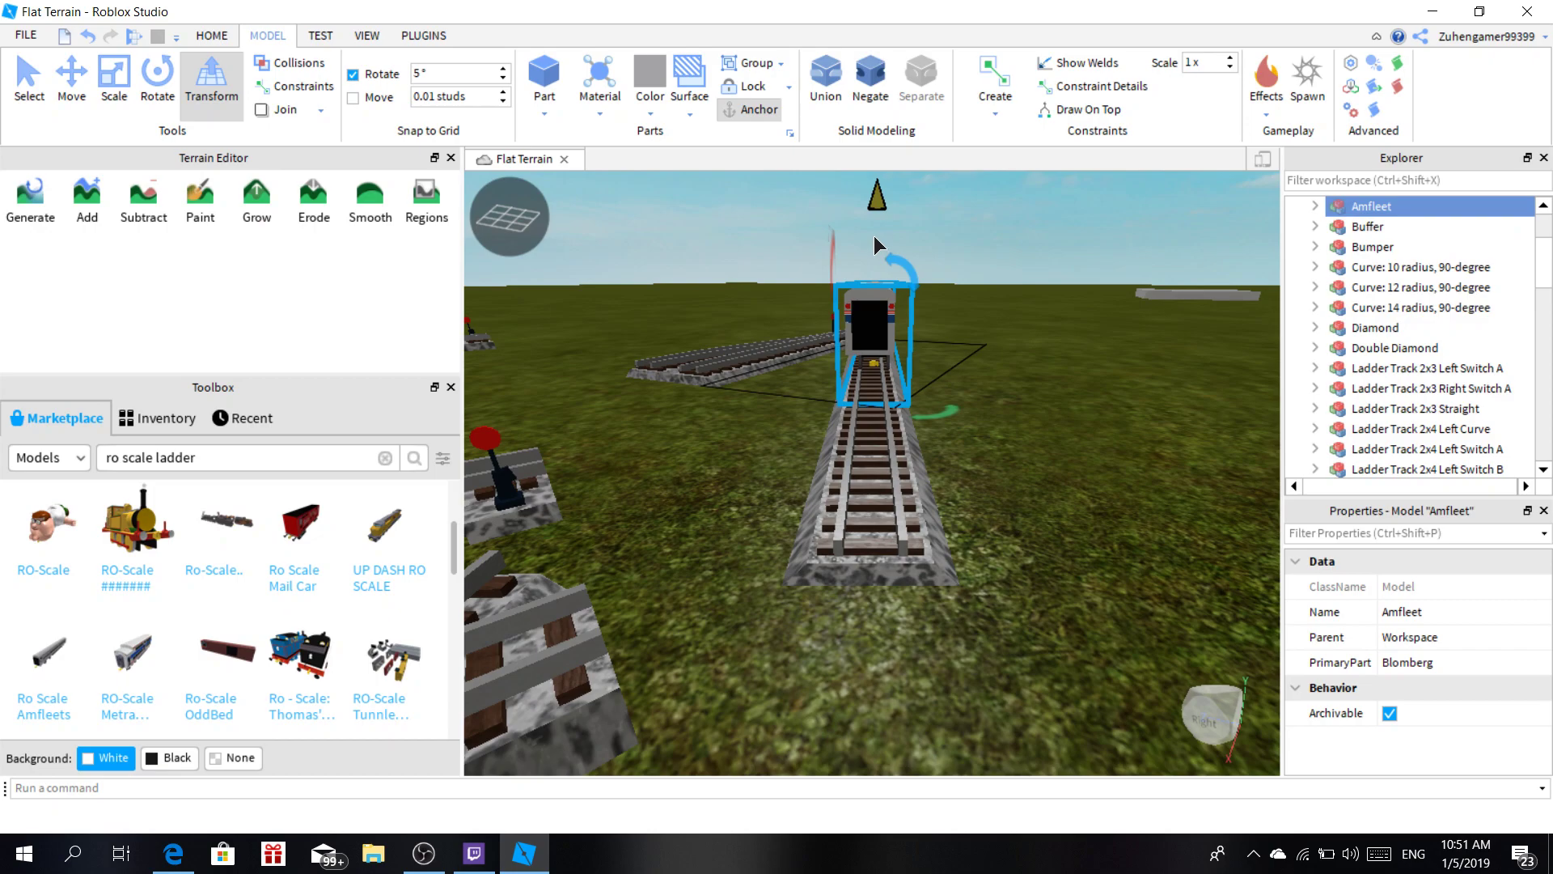
{"action": "left_click_drag", "start_coordinate": [874, 208], "coordinate": [873, 218]}
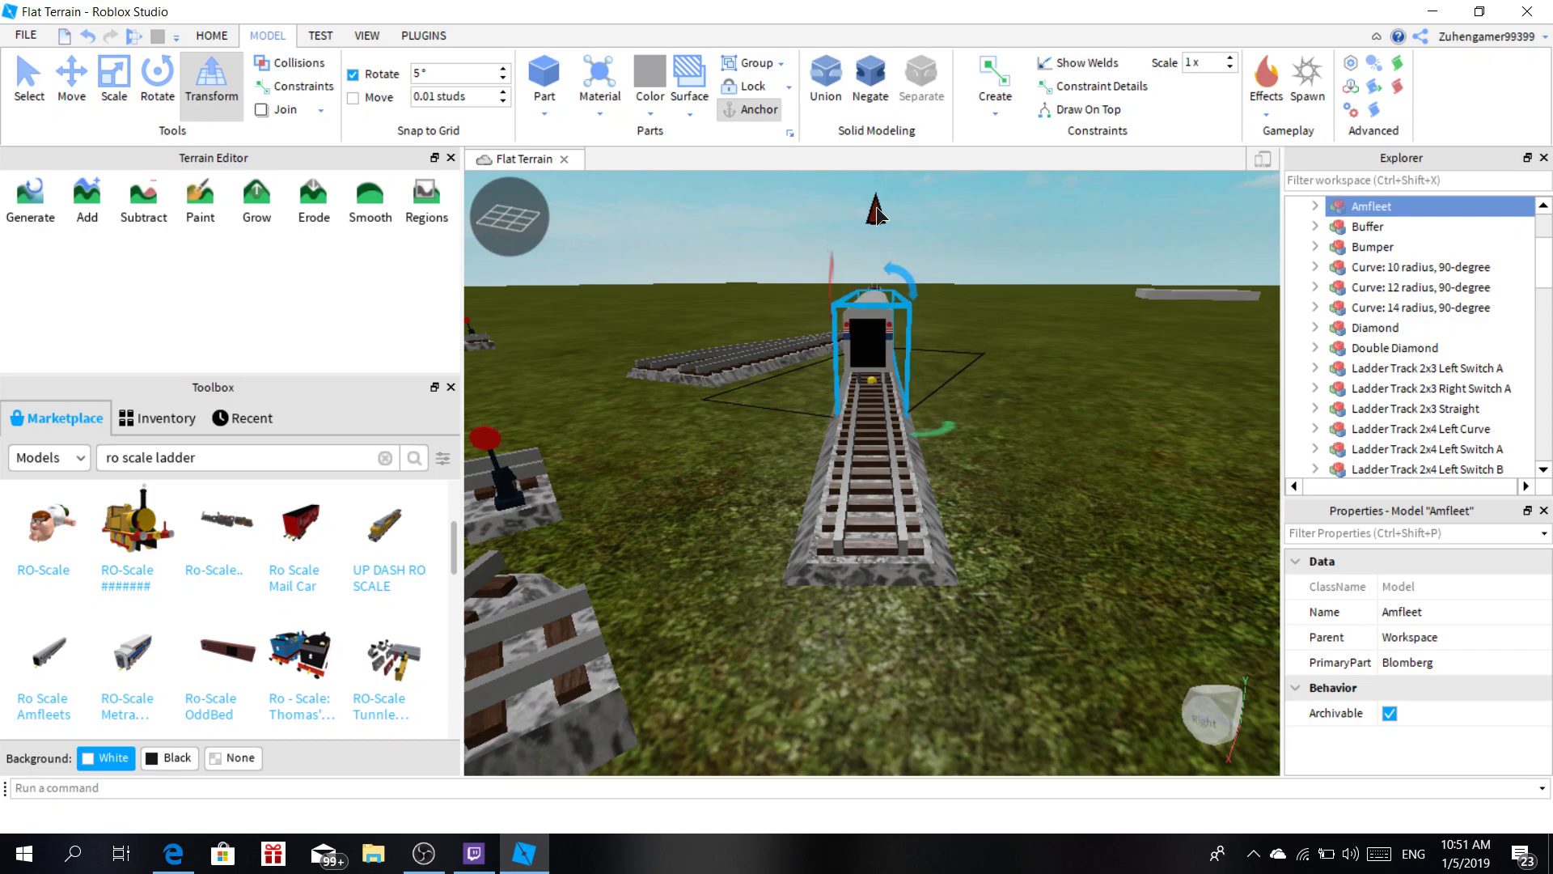
{"action": "left_click_drag", "start_coordinate": [877, 217], "coordinate": [888, 199]}
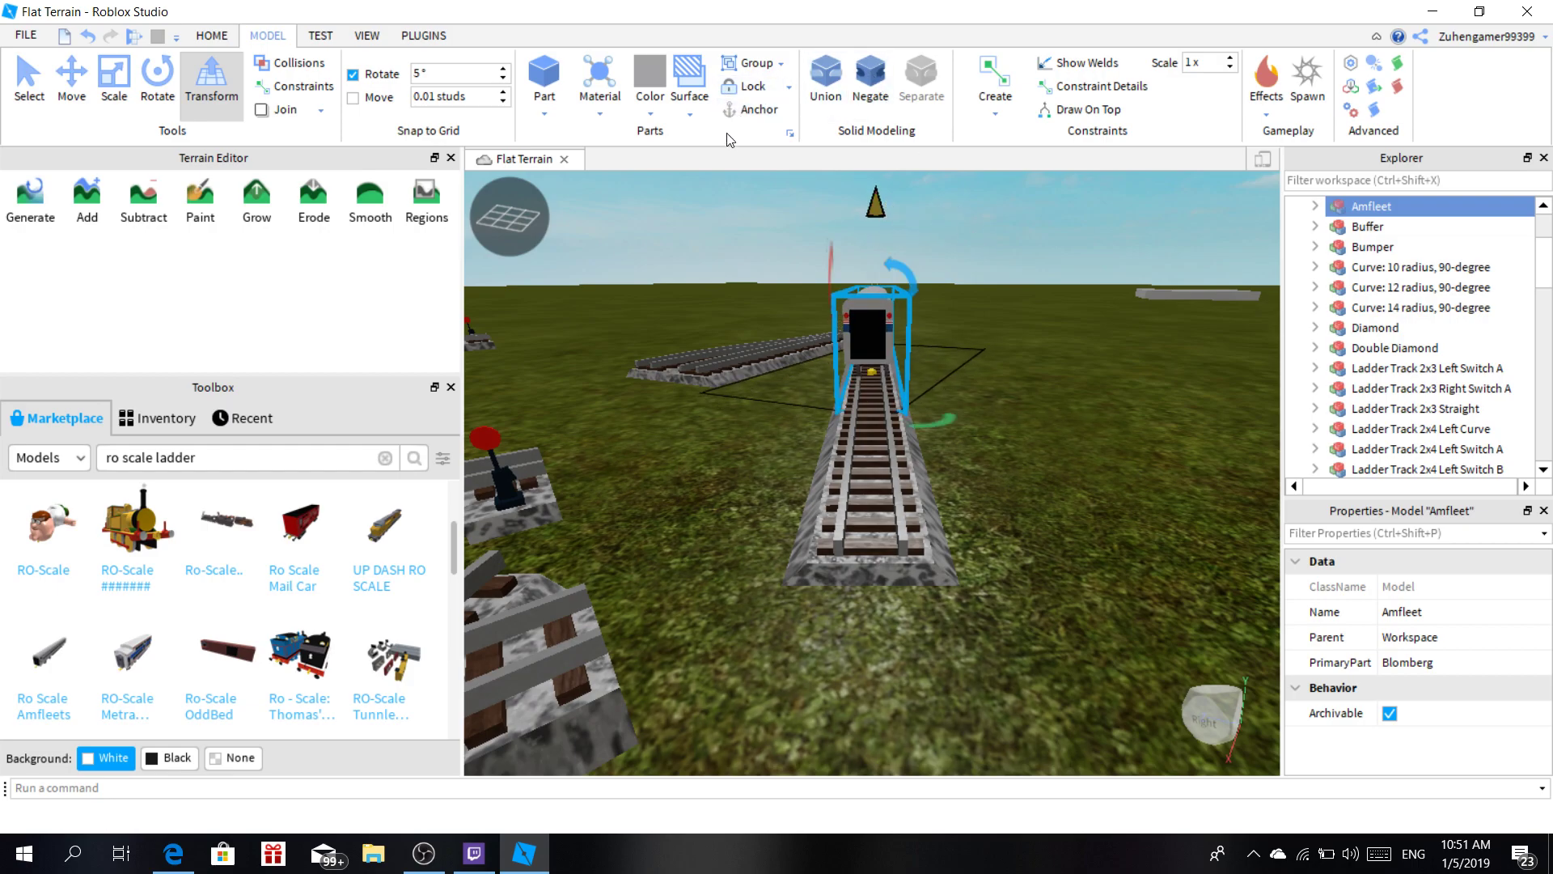
Play-test the layout by walking the character from the spawn location to the laid track, and end the test.
{"action": "left_click", "coordinate": [212, 35]}
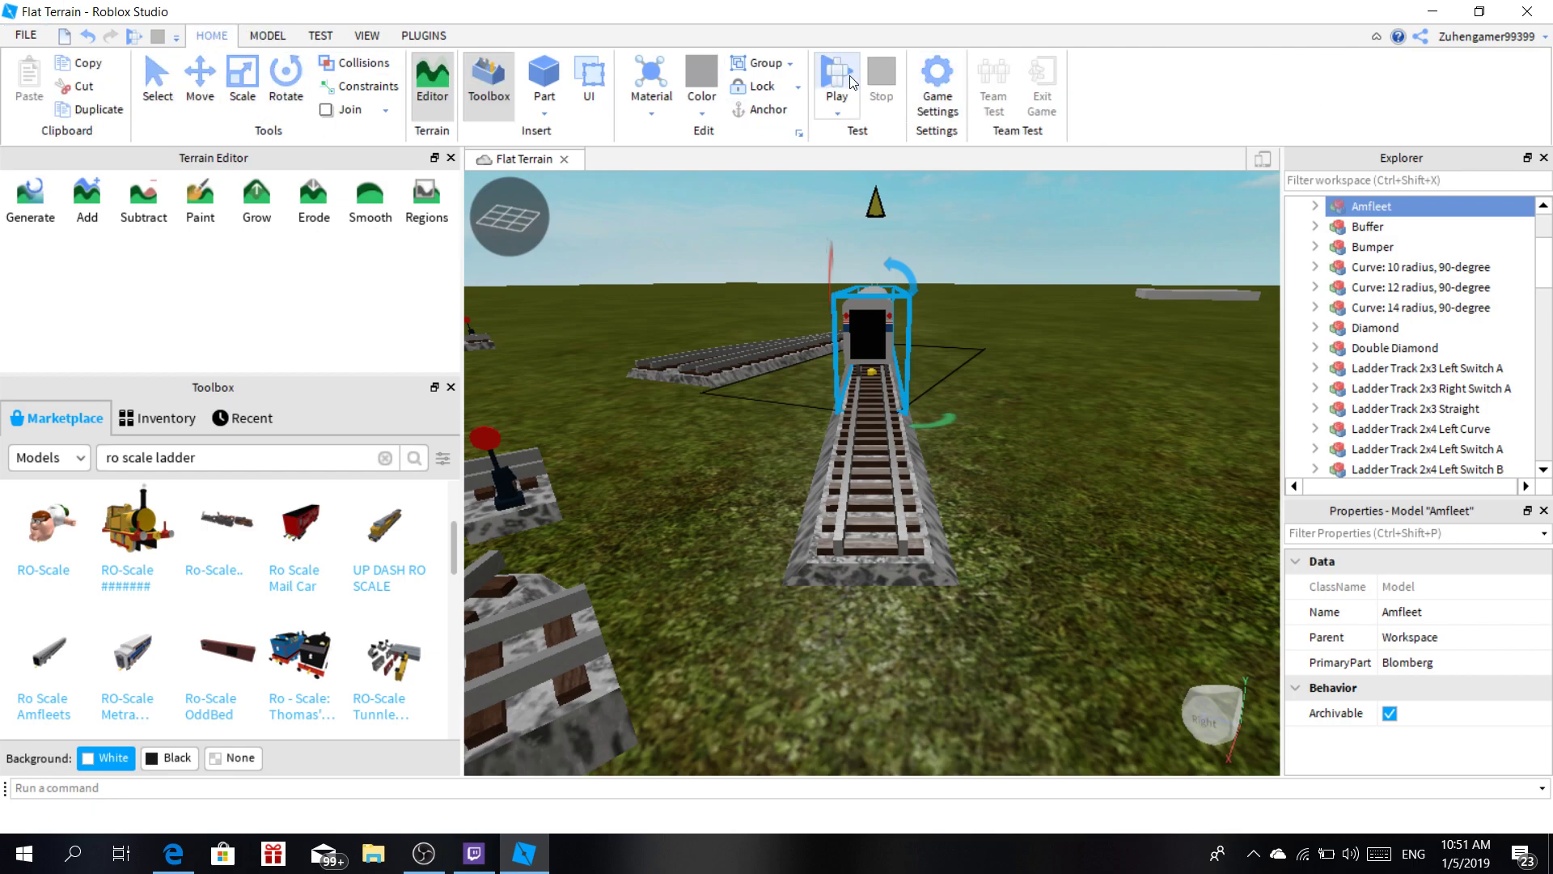
{"action": "key", "text": "F5"}
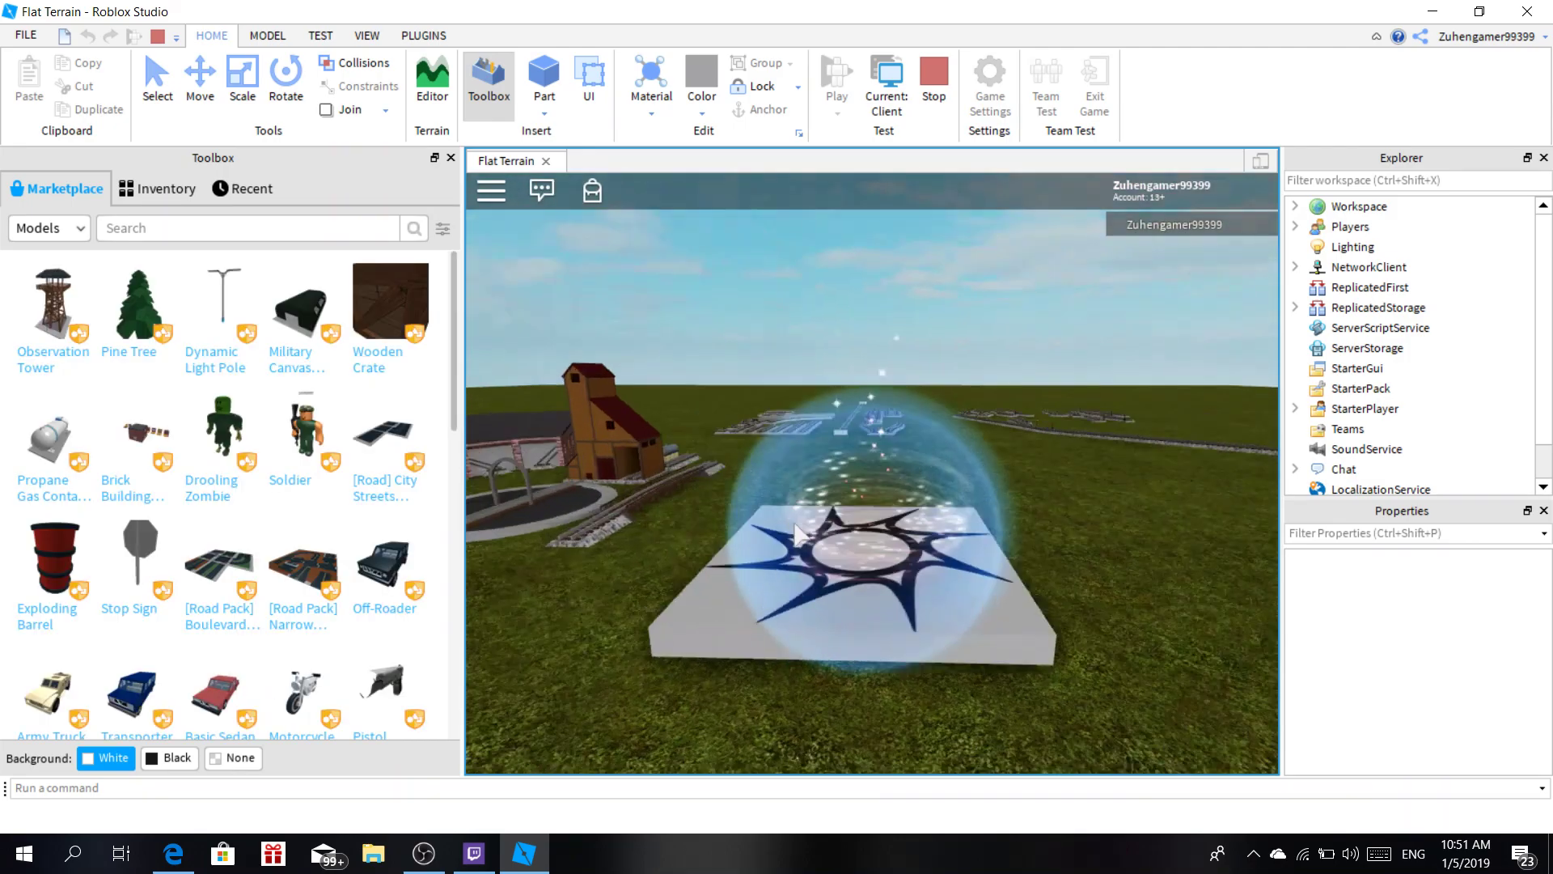
{"action": "key", "text": "w"}
{"action": "right_click_drag", "start_coordinate": [796, 535], "coordinate": [925, 455]}
{"action": "key", "text": "w"}
{"action": "scroll", "coordinate": [890, 556], "scroll_direction": "down", "scroll_amount": 5}
{"action": "scroll", "coordinate": [884, 533], "scroll_direction": "up", "scroll_amount": 4}
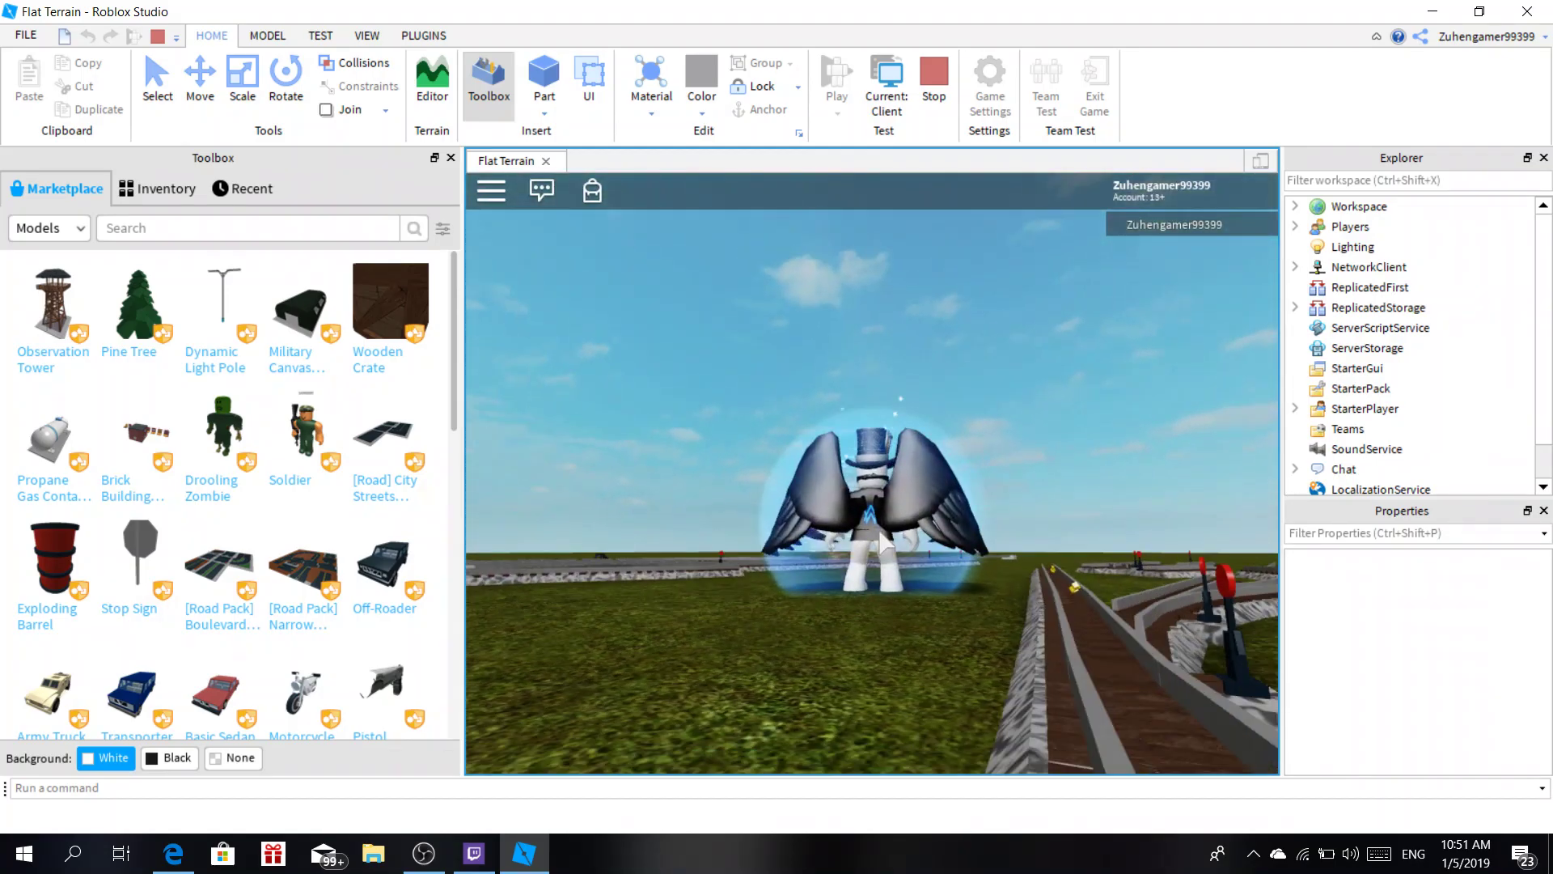
{"action": "key", "text": "w"}
{"action": "key", "text": "s"}
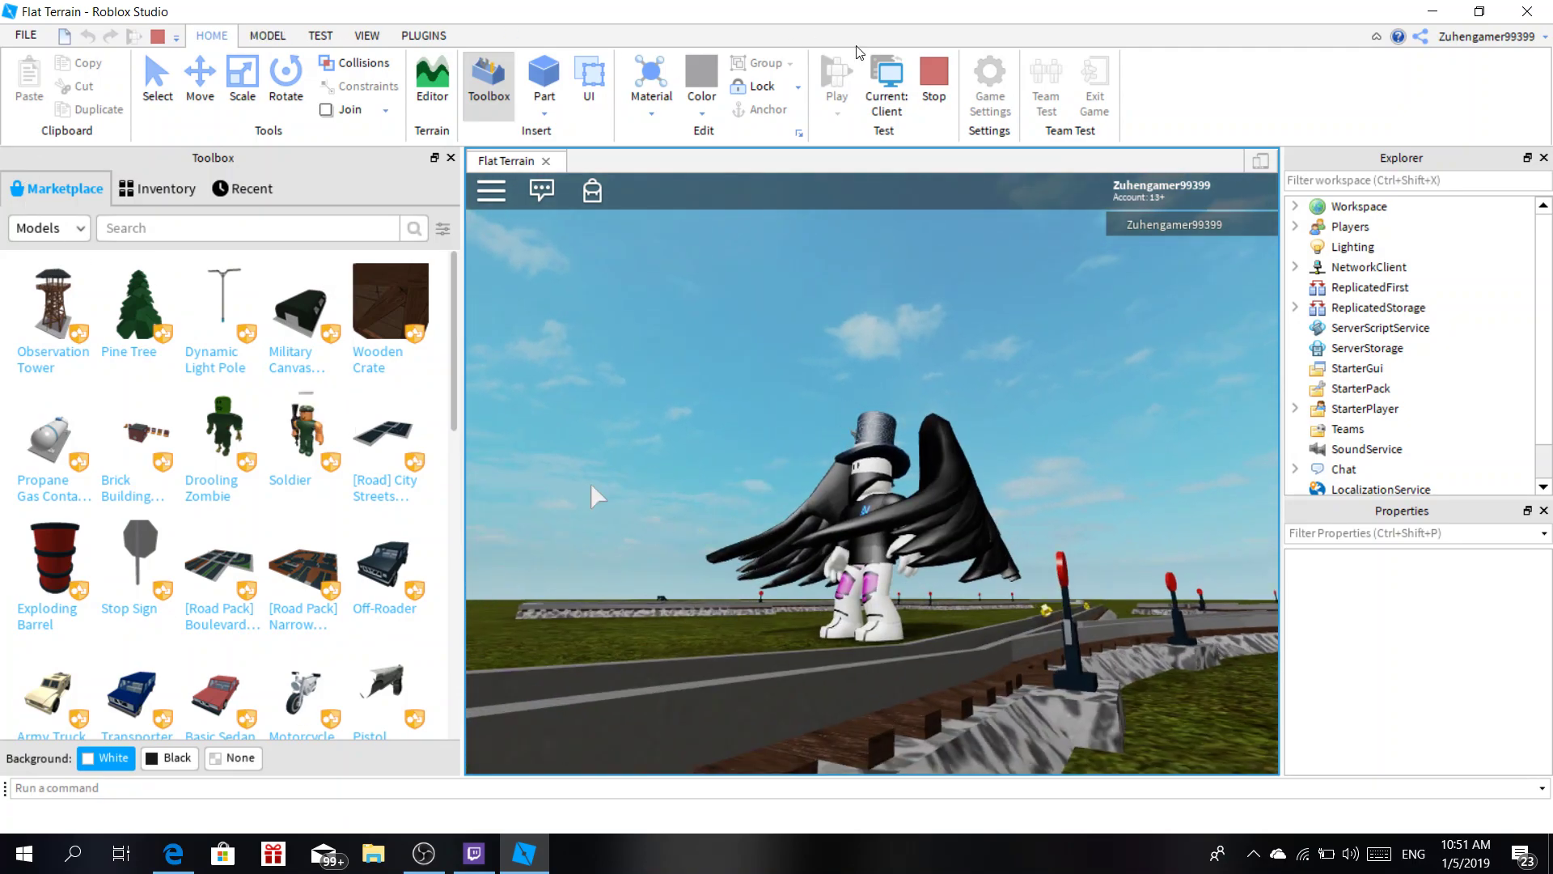
{"action": "left_click", "coordinate": [946, 84]}
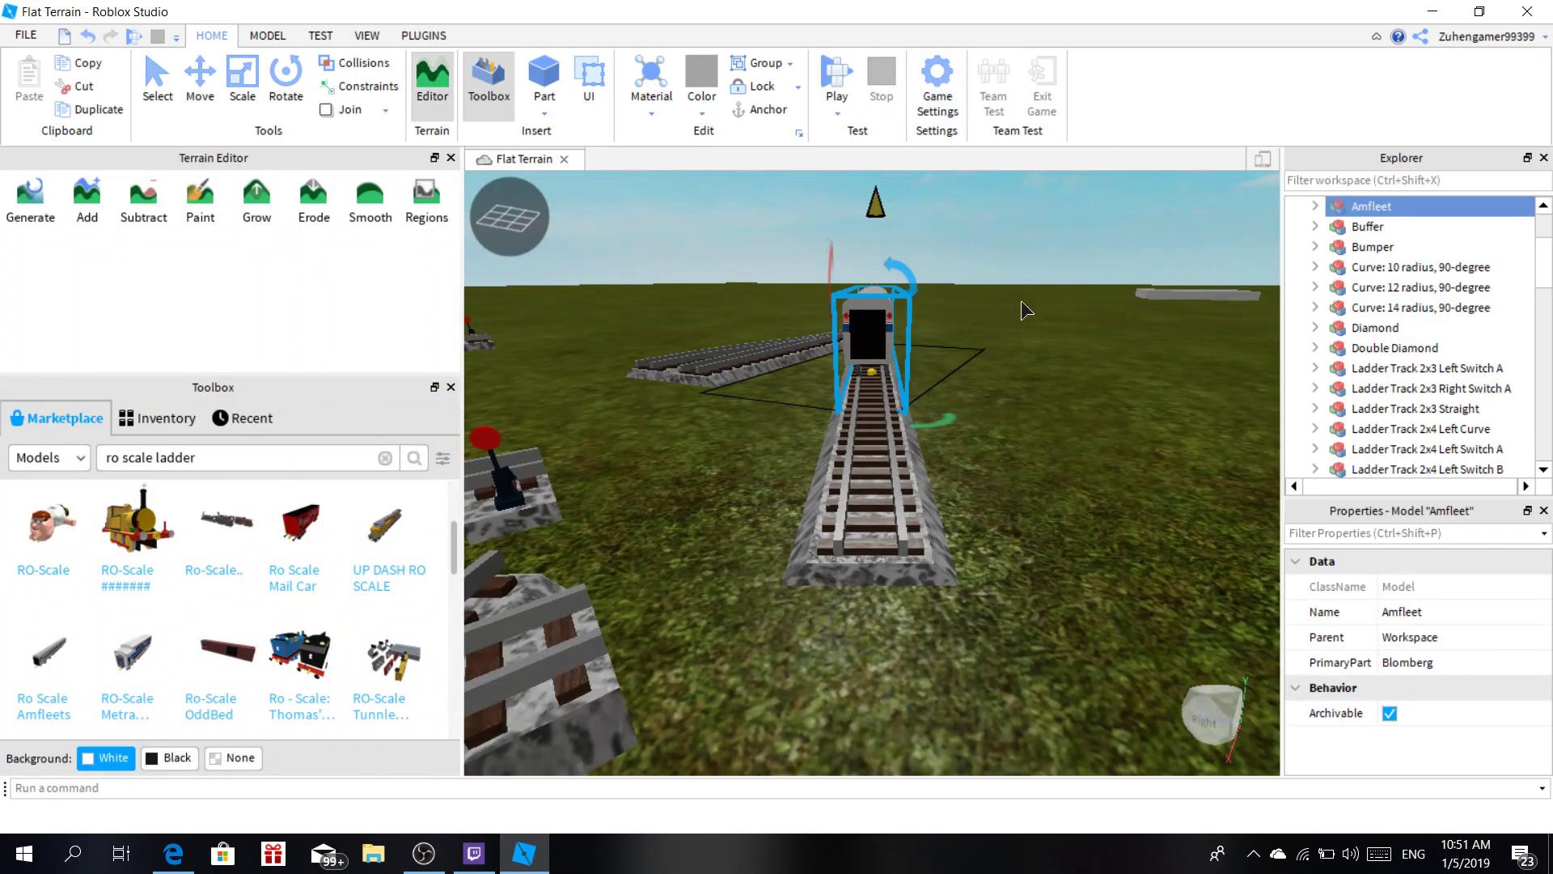
Rotate the Amfleet coach by about 2° to align it with the rails.
{"action": "right_click_drag", "start_coordinate": [1022, 302], "coordinate": [1027, 326]}
{"action": "key", "text": "w"}
{"action": "key", "text": "s"}
{"action": "key", "text": "w"}
{"action": "key", "text": "s"}
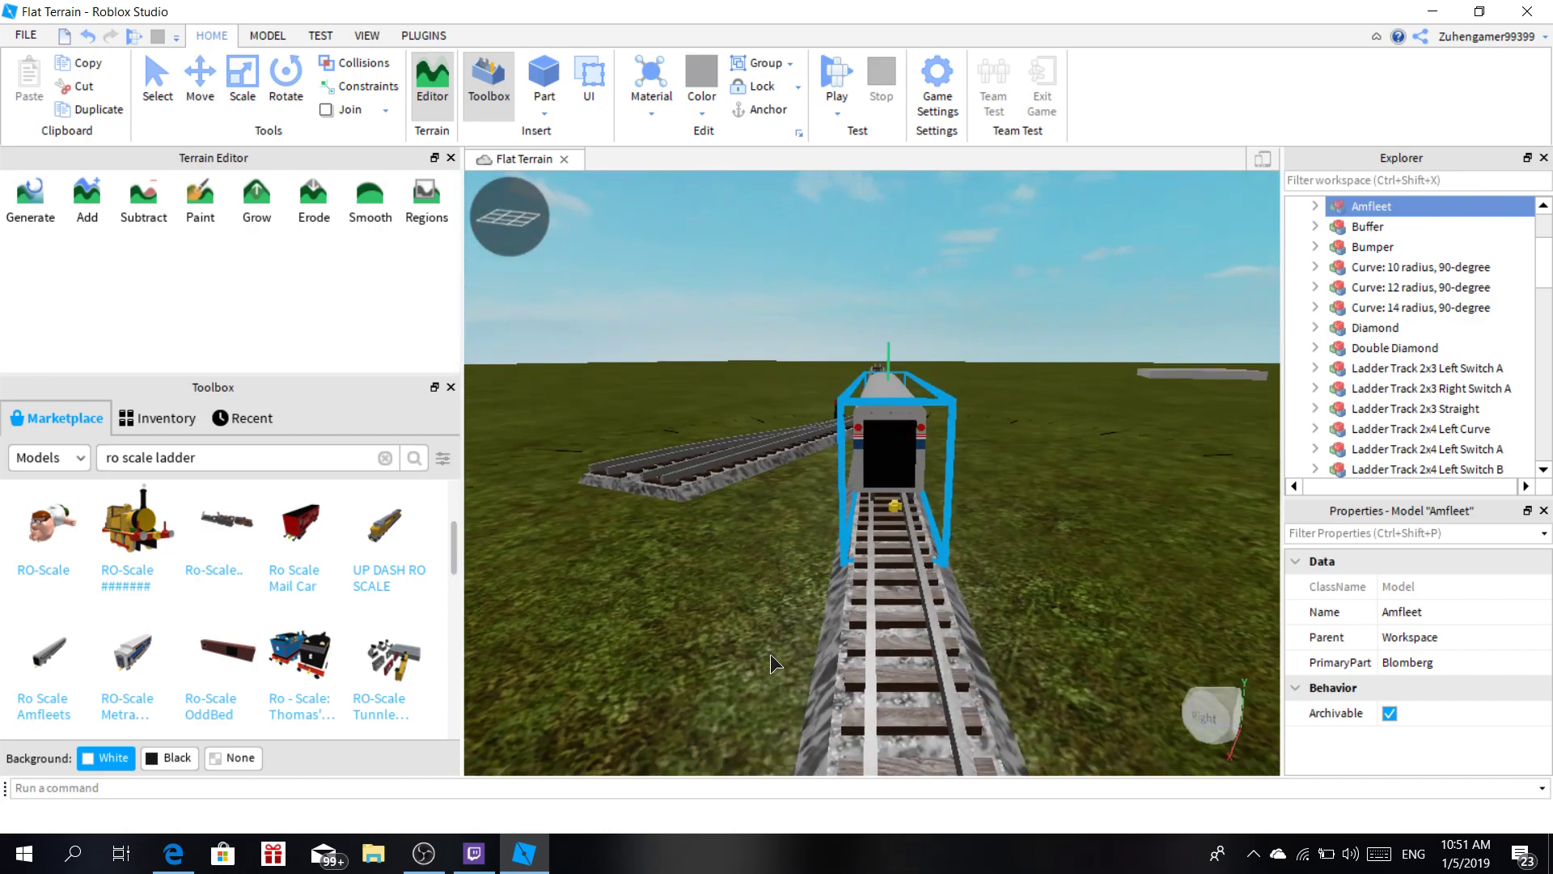
{"action": "key", "text": "s"}
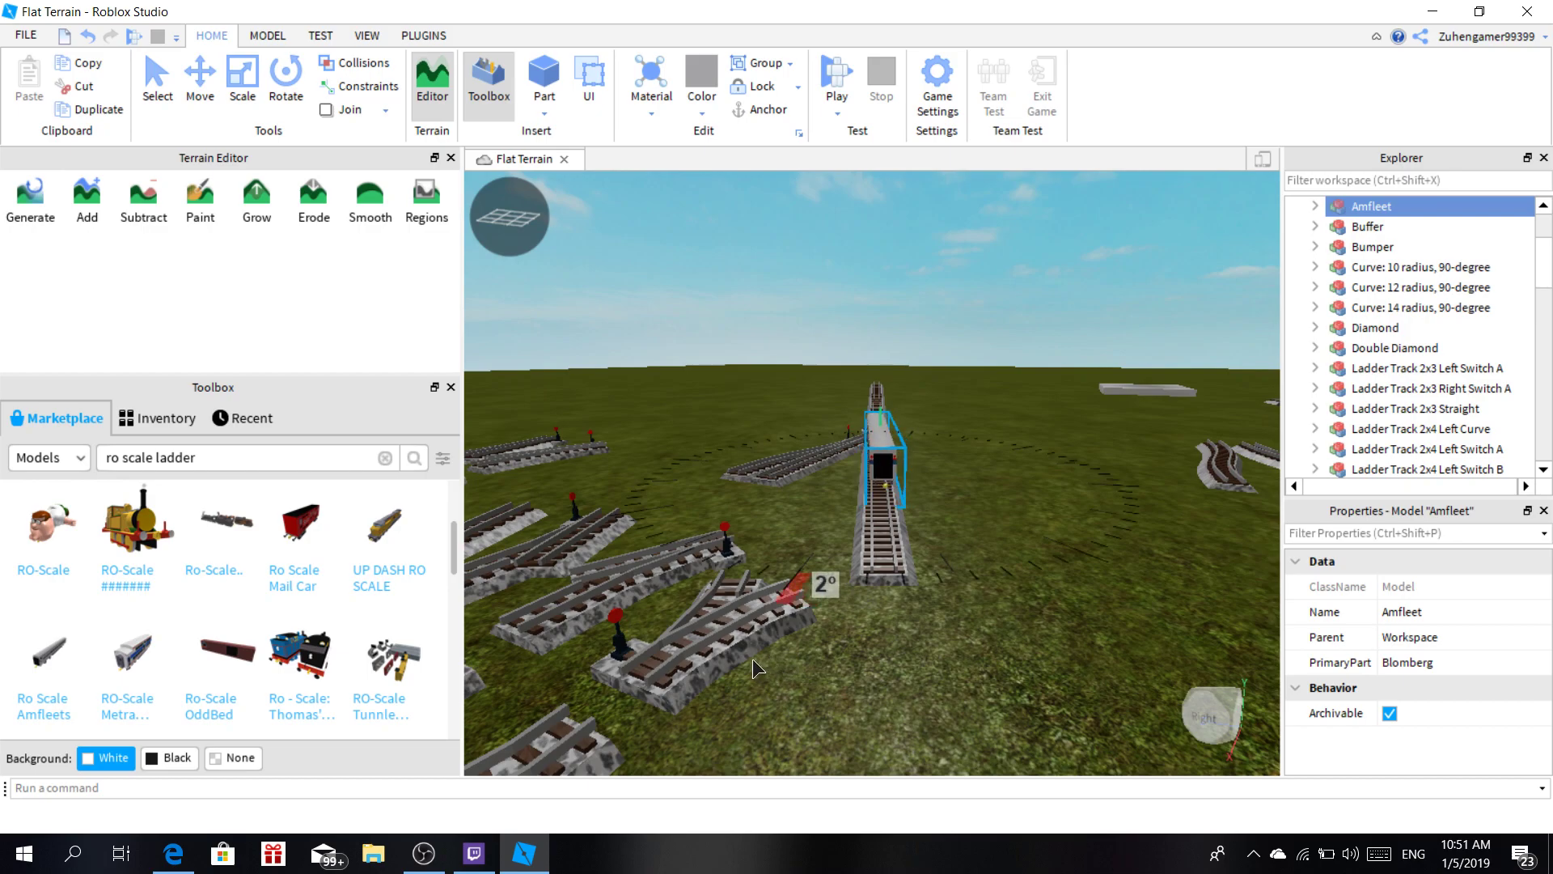
{"action": "left_click_drag", "start_coordinate": [743, 659], "coordinate": [742, 659]}
{"action": "scroll", "coordinate": [942, 451], "scroll_direction": "up", "scroll_amount": 7}
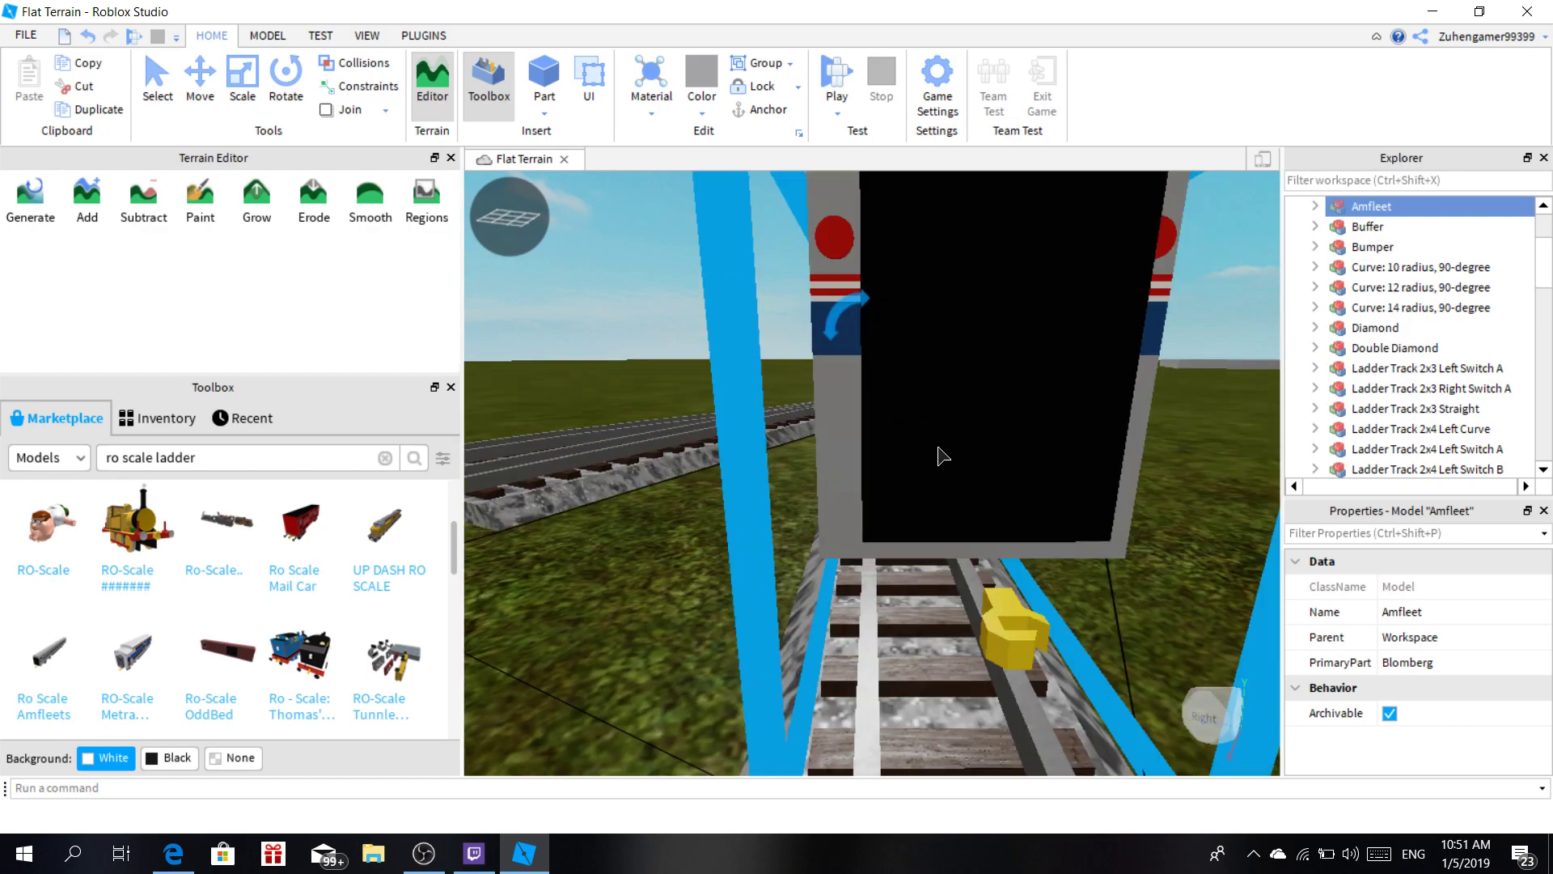
Fine-tune the Amfleet coach's height above the rails while viewing it from track level.
{"action": "scroll", "coordinate": [911, 466], "scroll_direction": "down", "scroll_amount": 4}
{"action": "scroll", "coordinate": [911, 466], "scroll_direction": "down", "scroll_amount": 3}
{"action": "mouse_move", "coordinate": [911, 466]}
{"action": "right_mouse_down"}
{"action": "mouse_move", "coordinate": [914, 484]}
{"action": "mouse_move", "coordinate": [900, 458]}
{"action": "right_mouse_up"}
{"action": "scroll", "coordinate": [905, 450], "scroll_direction": "up", "scroll_amount": 4}
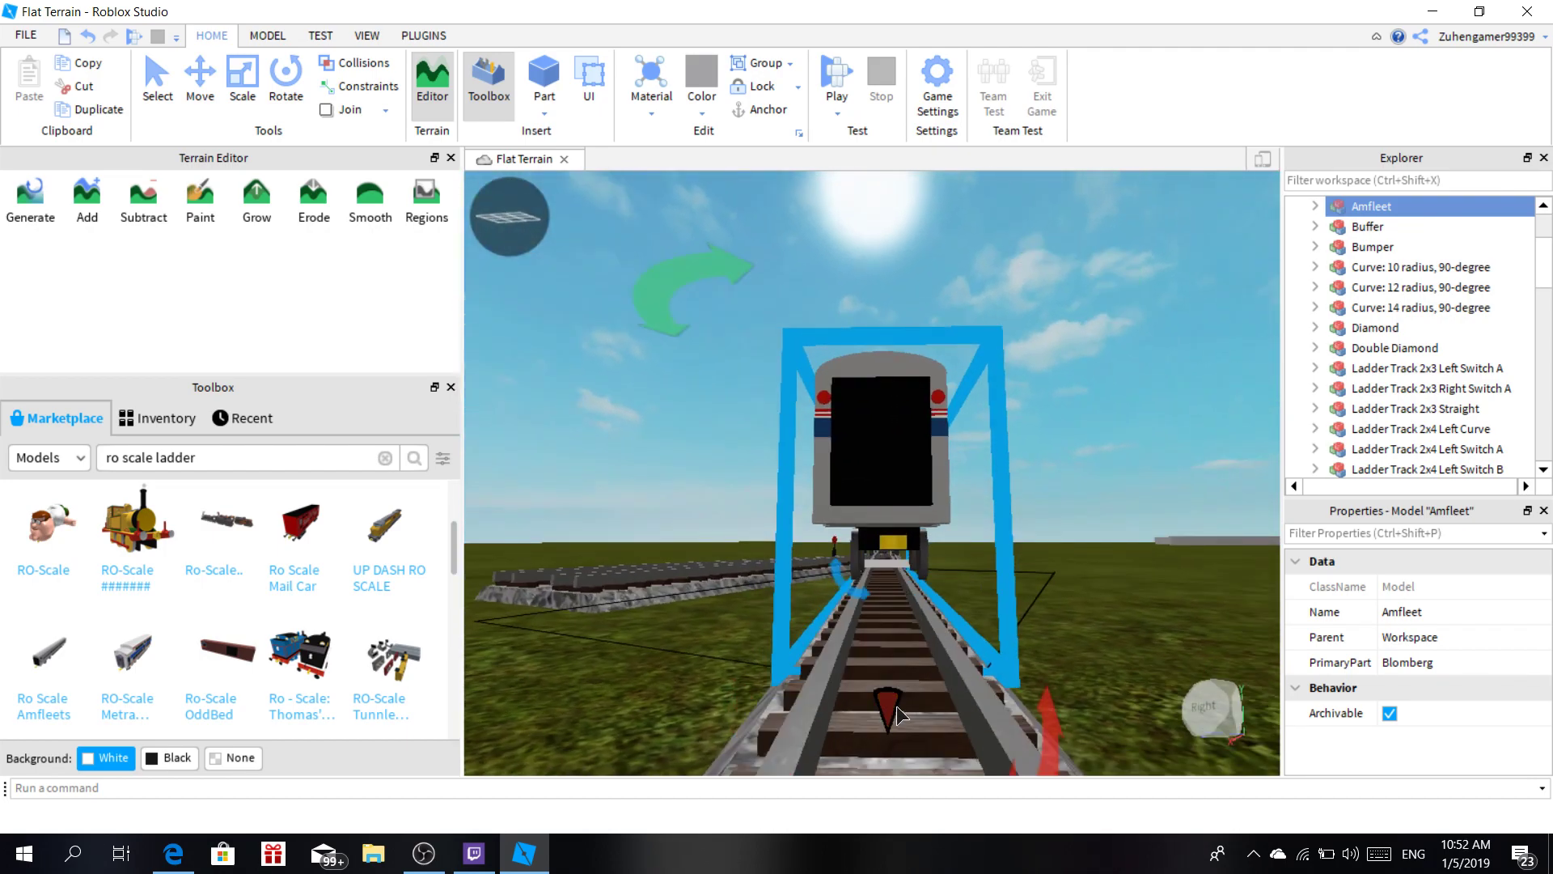
{"action": "left_click_drag", "start_coordinate": [897, 708], "coordinate": [897, 720]}
{"action": "scroll", "coordinate": [582, 454], "scroll_direction": "down", "scroll_amount": 8}
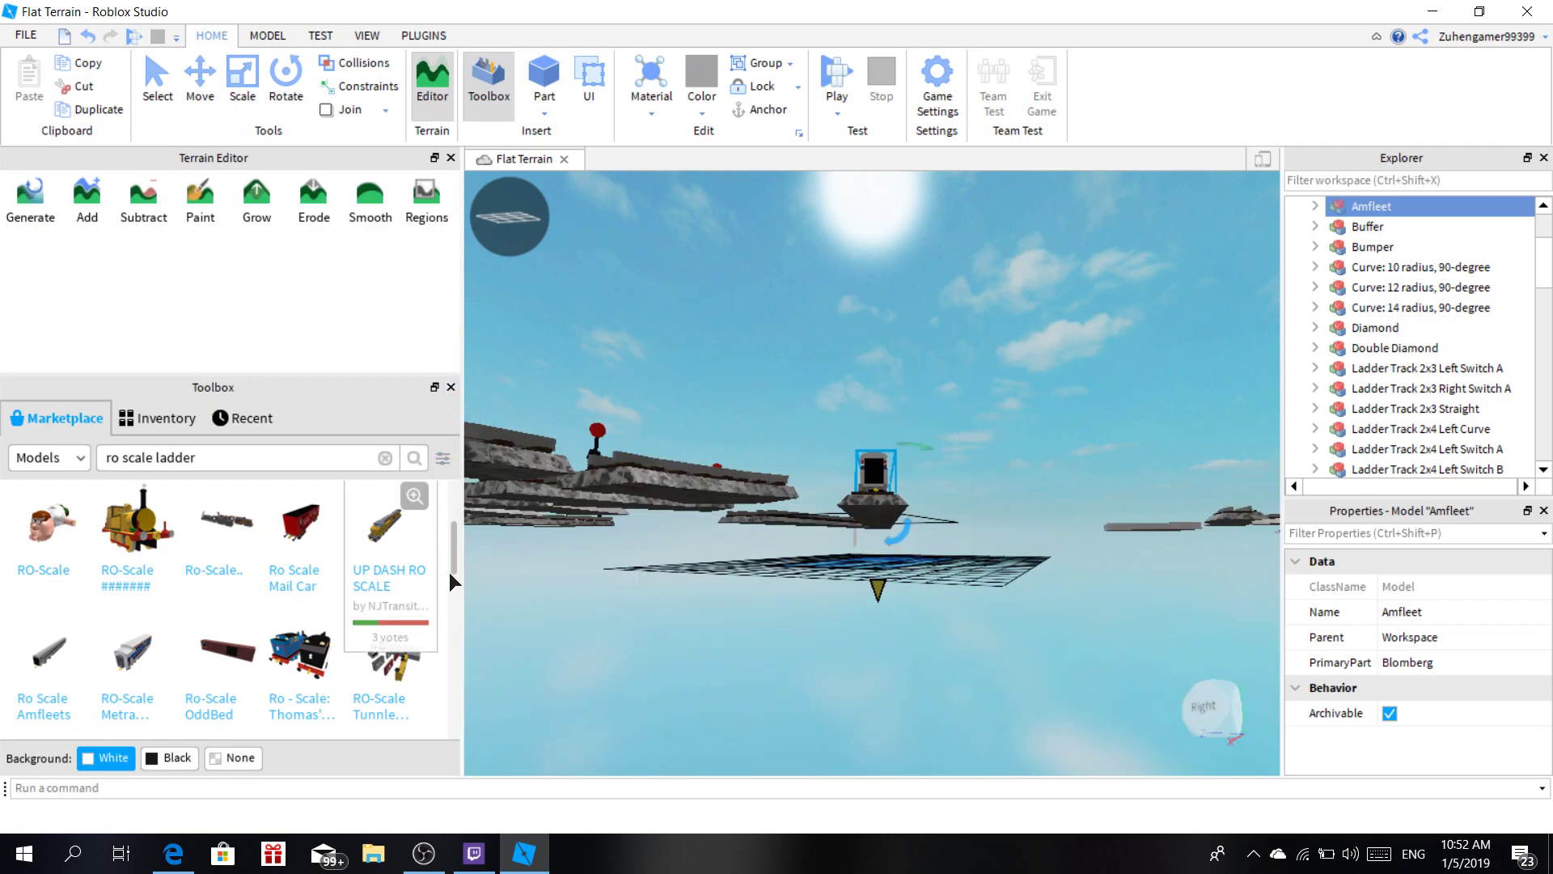
Insert the RO-Scale Tunnle Pack near the track pieces and delete its duplicate copy.
{"action": "right_click_drag", "start_coordinate": [903, 484], "coordinate": [894, 492]}
{"action": "scroll", "coordinate": [895, 493], "scroll_direction": "up", "scroll_amount": 5}
{"action": "scroll", "coordinate": [552, 666], "scroll_direction": "down", "scroll_amount": 2}
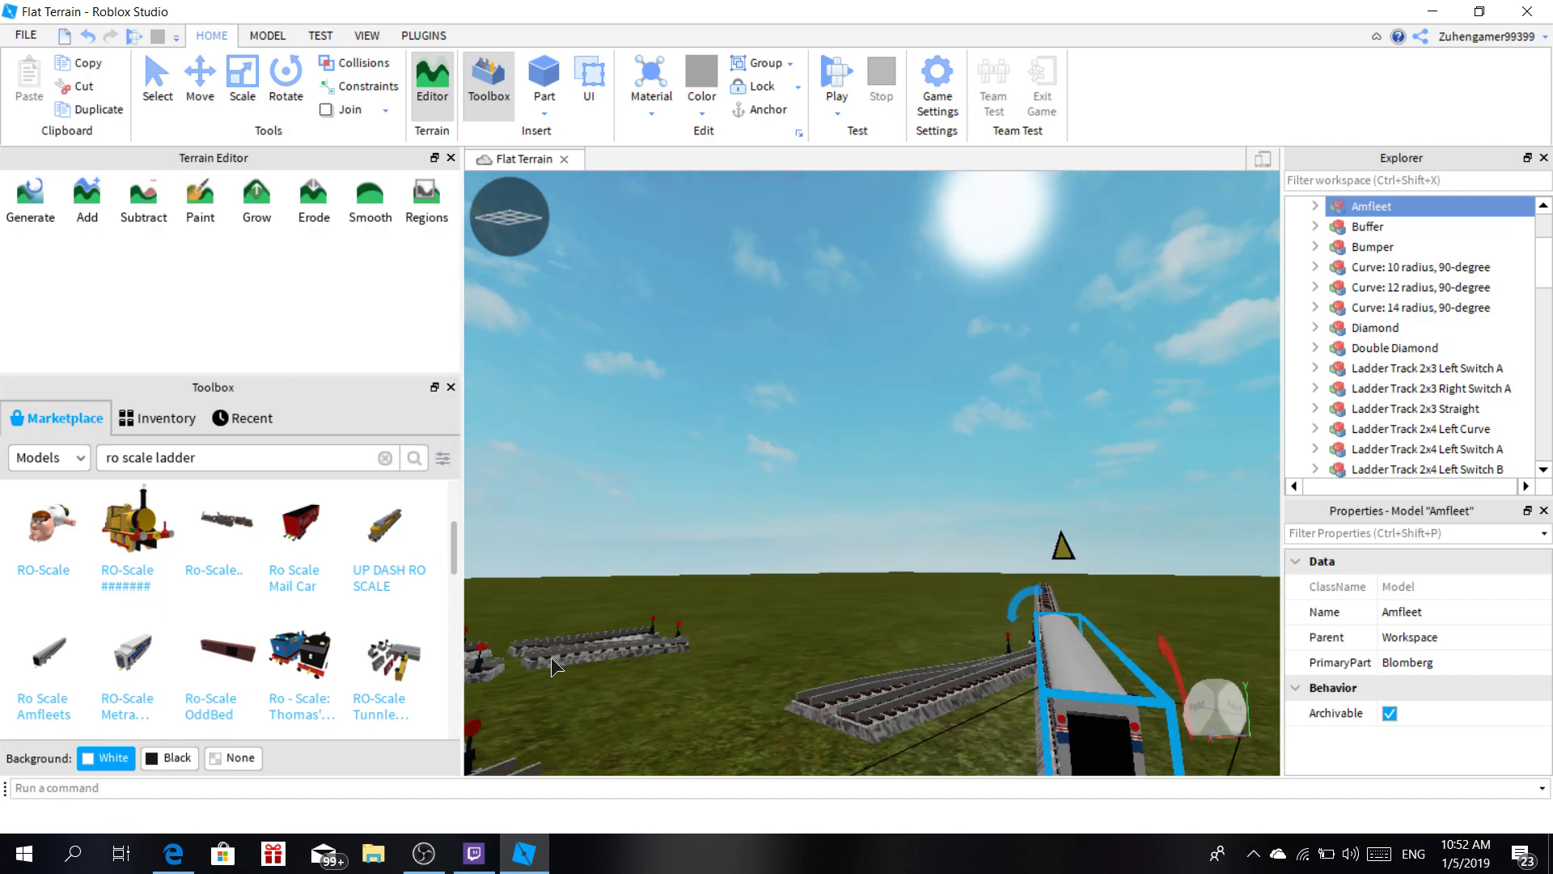
{"action": "double_click", "coordinate": [373, 673]}
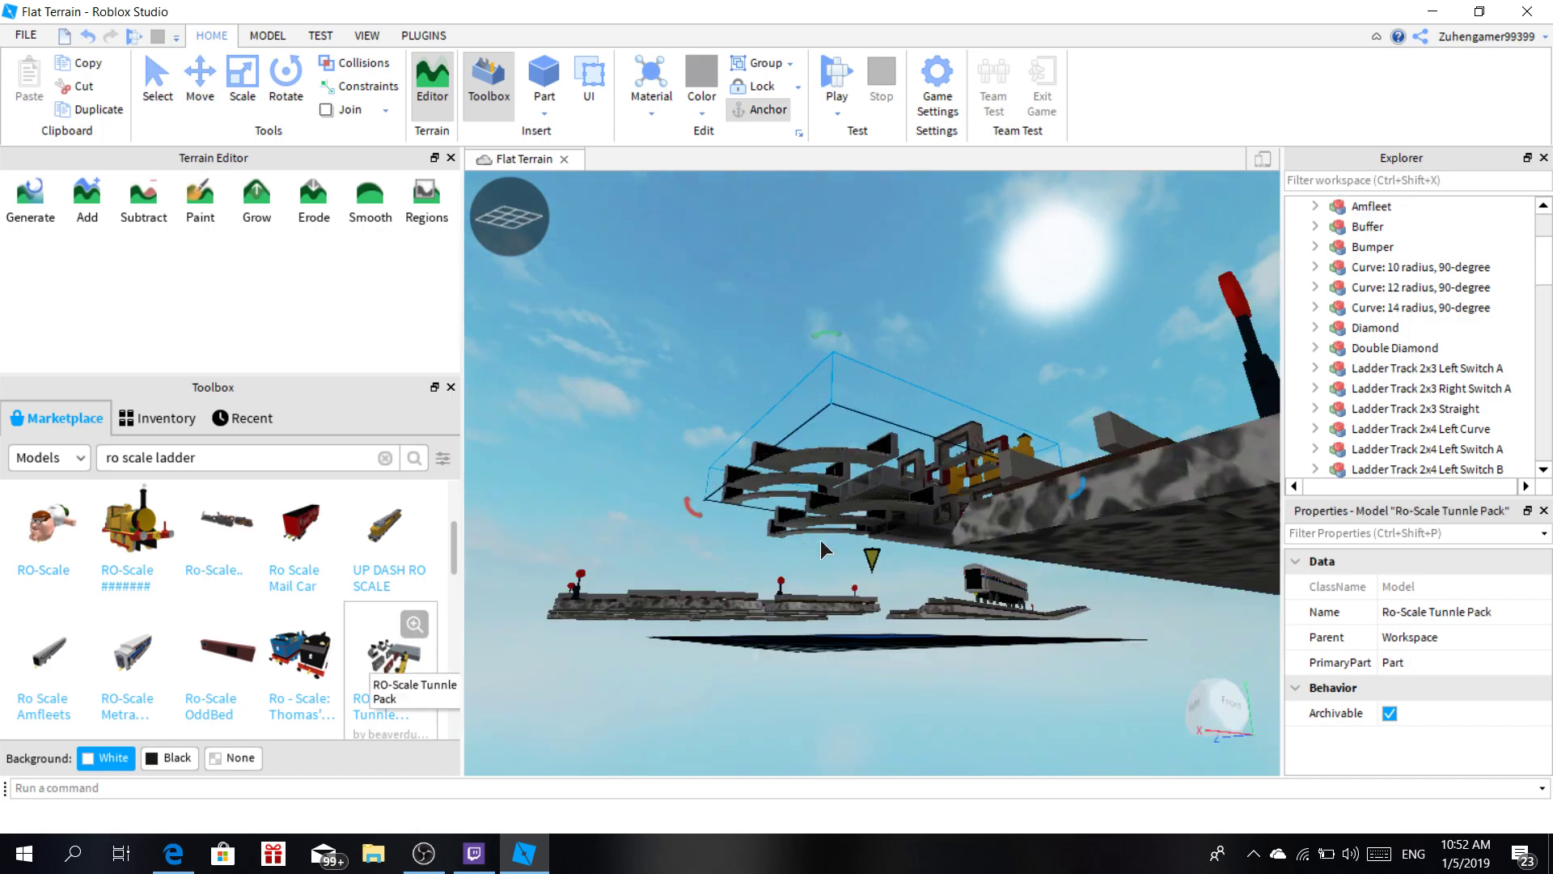
{"action": "right_click_drag", "start_coordinate": [848, 467], "coordinate": [850, 466]}
{"action": "left_click_drag", "start_coordinate": [849, 466], "coordinate": [571, 608]}
{"action": "left_click_drag", "start_coordinate": [942, 481], "coordinate": [880, 510]}
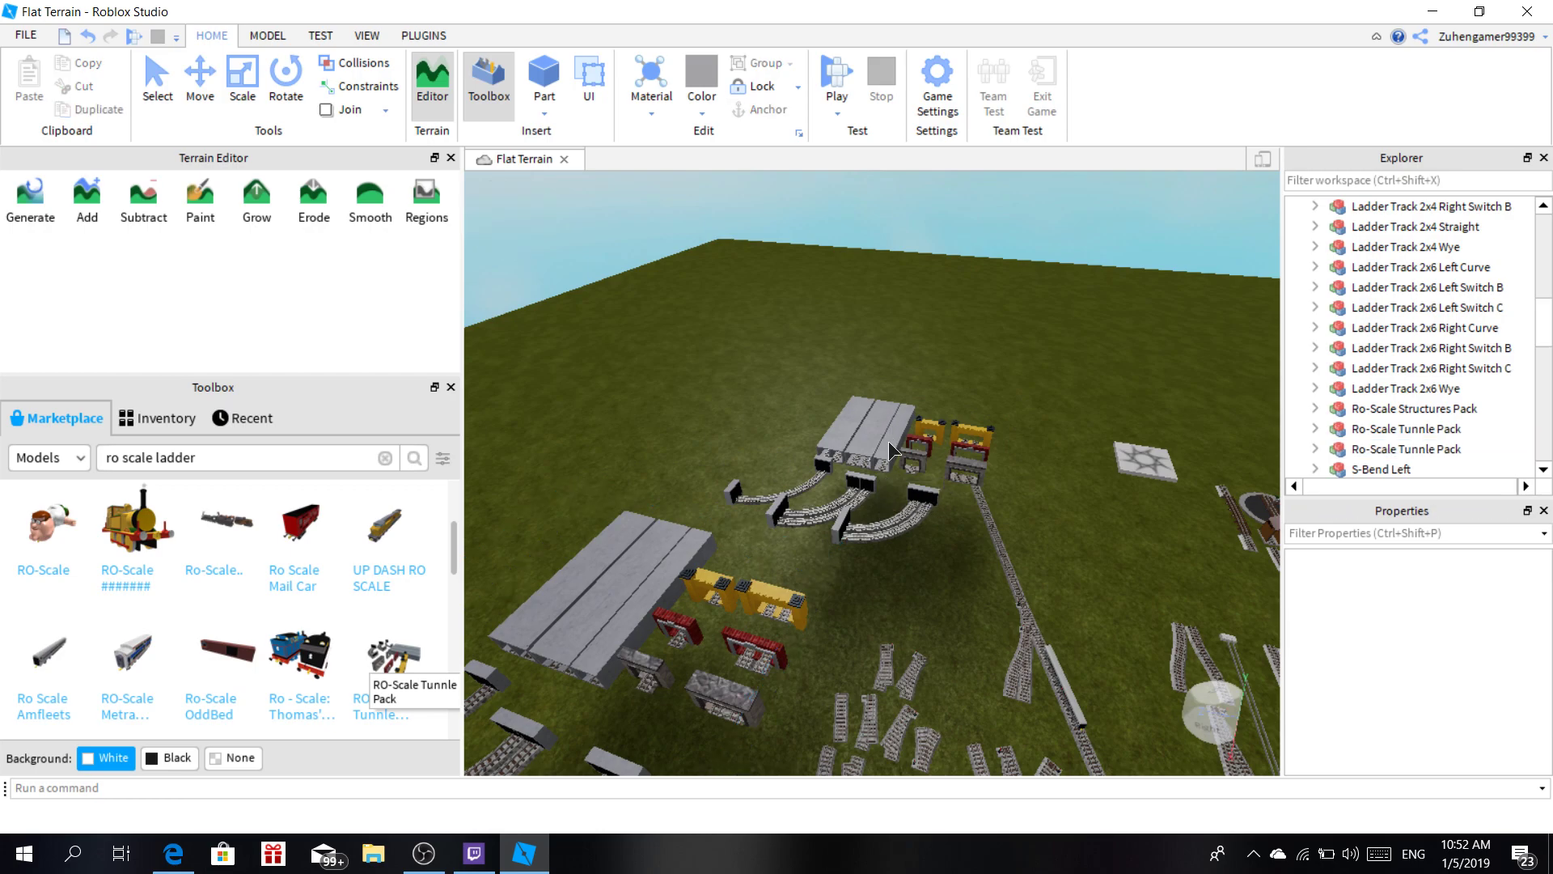
{"action": "left_click_drag", "start_coordinate": [888, 440], "coordinate": [804, 446]}
{"action": "key", "text": "Delete"}
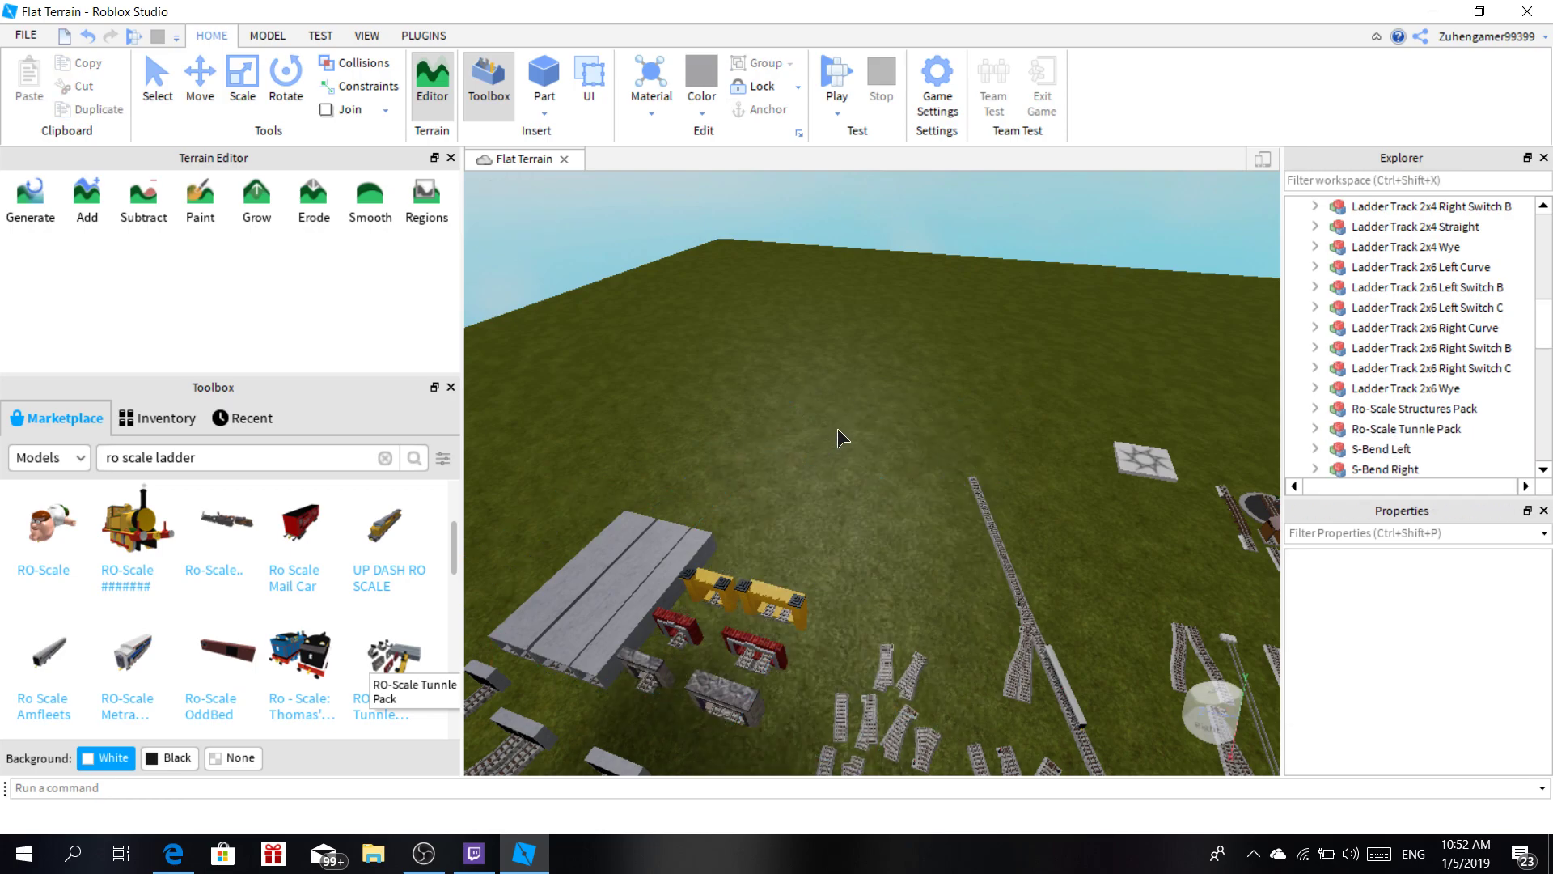
Search the marketplace models for "ro scale bridge".
{"action": "key", "text": "BackSpace"}
{"action": "key", "text": "BackSpace"}
{"action": "key", "text": "BackSpace"}
{"action": "key", "text": "BackSpace"}
{"action": "key", "text": "BackSpace"}
{"action": "key", "text": "BackSpace"}
{"action": "key", "text": "BackSpace"}
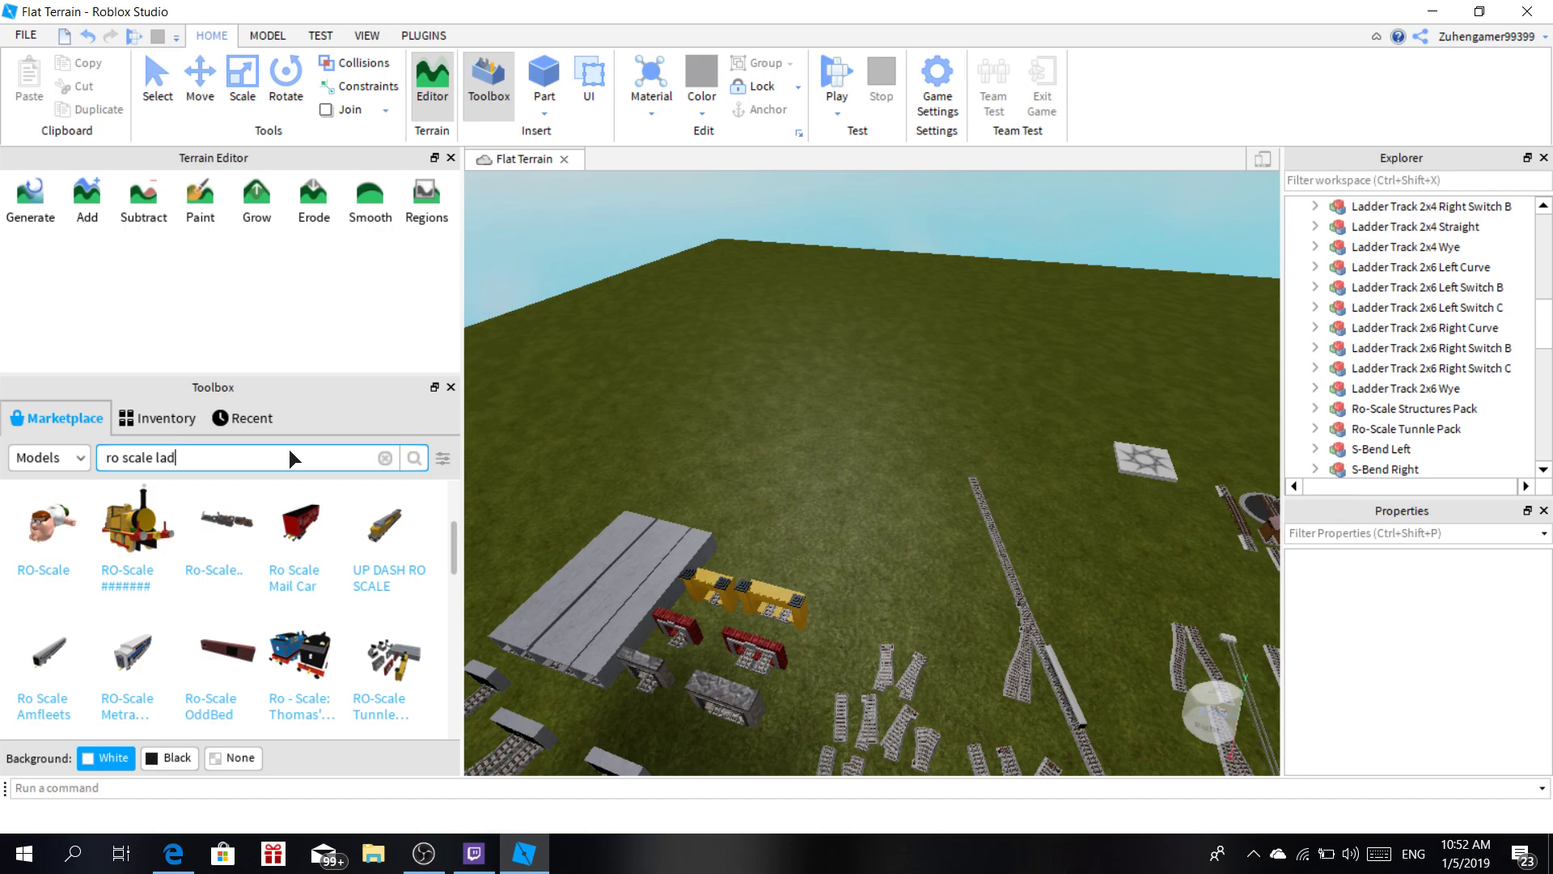
{"action": "type", "text": "bridge"}
{"action": "key", "text": "Return"}
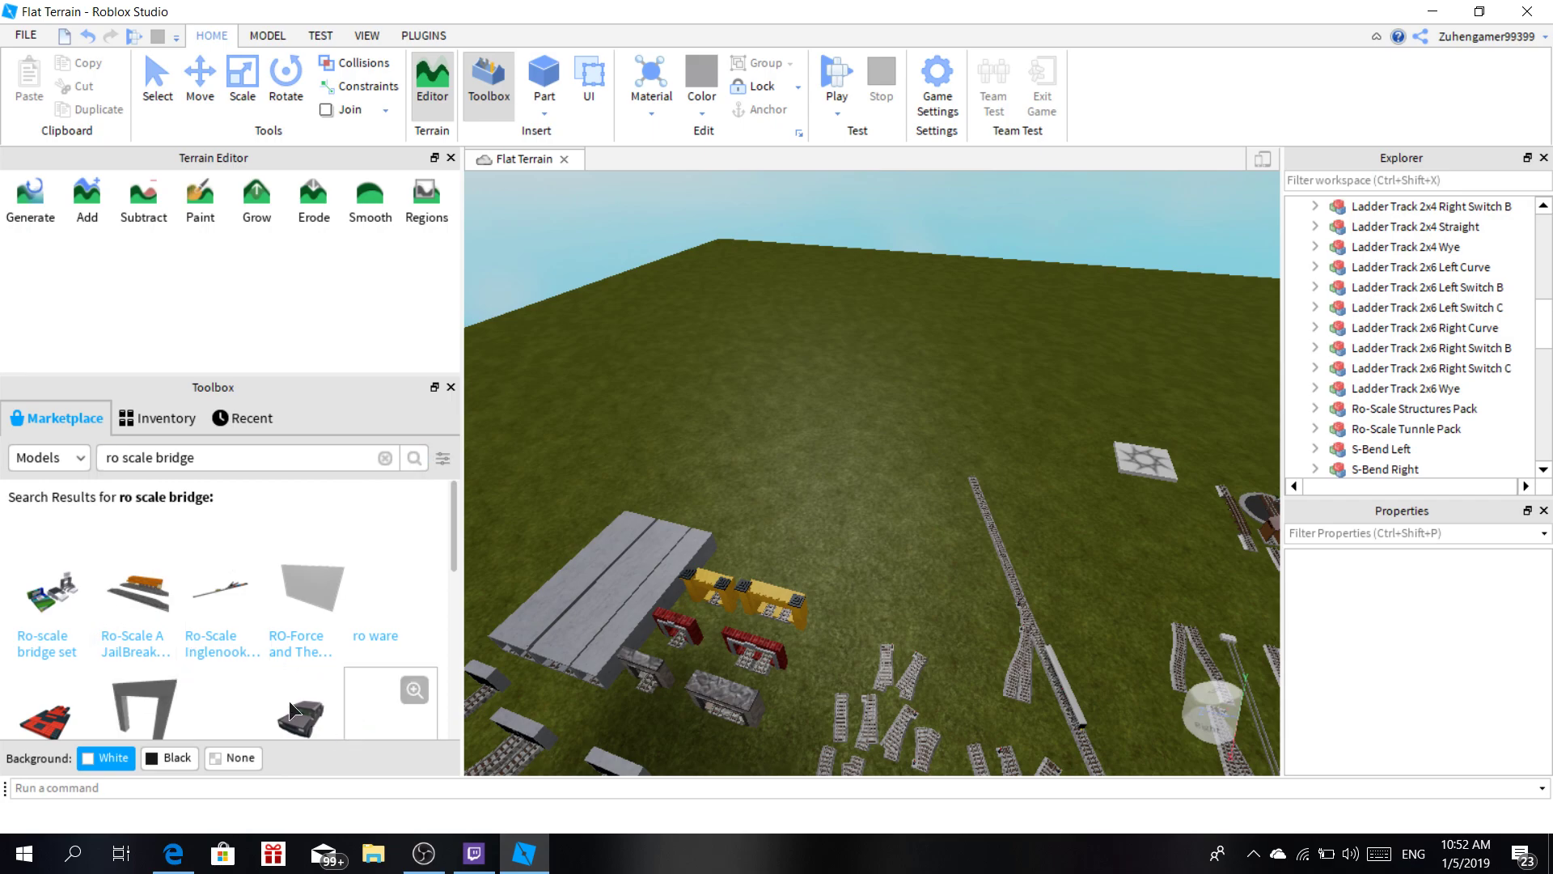
Find the RO Scale Bridge among the results and insert it into the terrain.
{"action": "scroll", "coordinate": [291, 709], "scroll_direction": "down", "scroll_amount": 3}
{"action": "scroll", "coordinate": [382, 712], "scroll_direction": "down", "scroll_amount": 5}
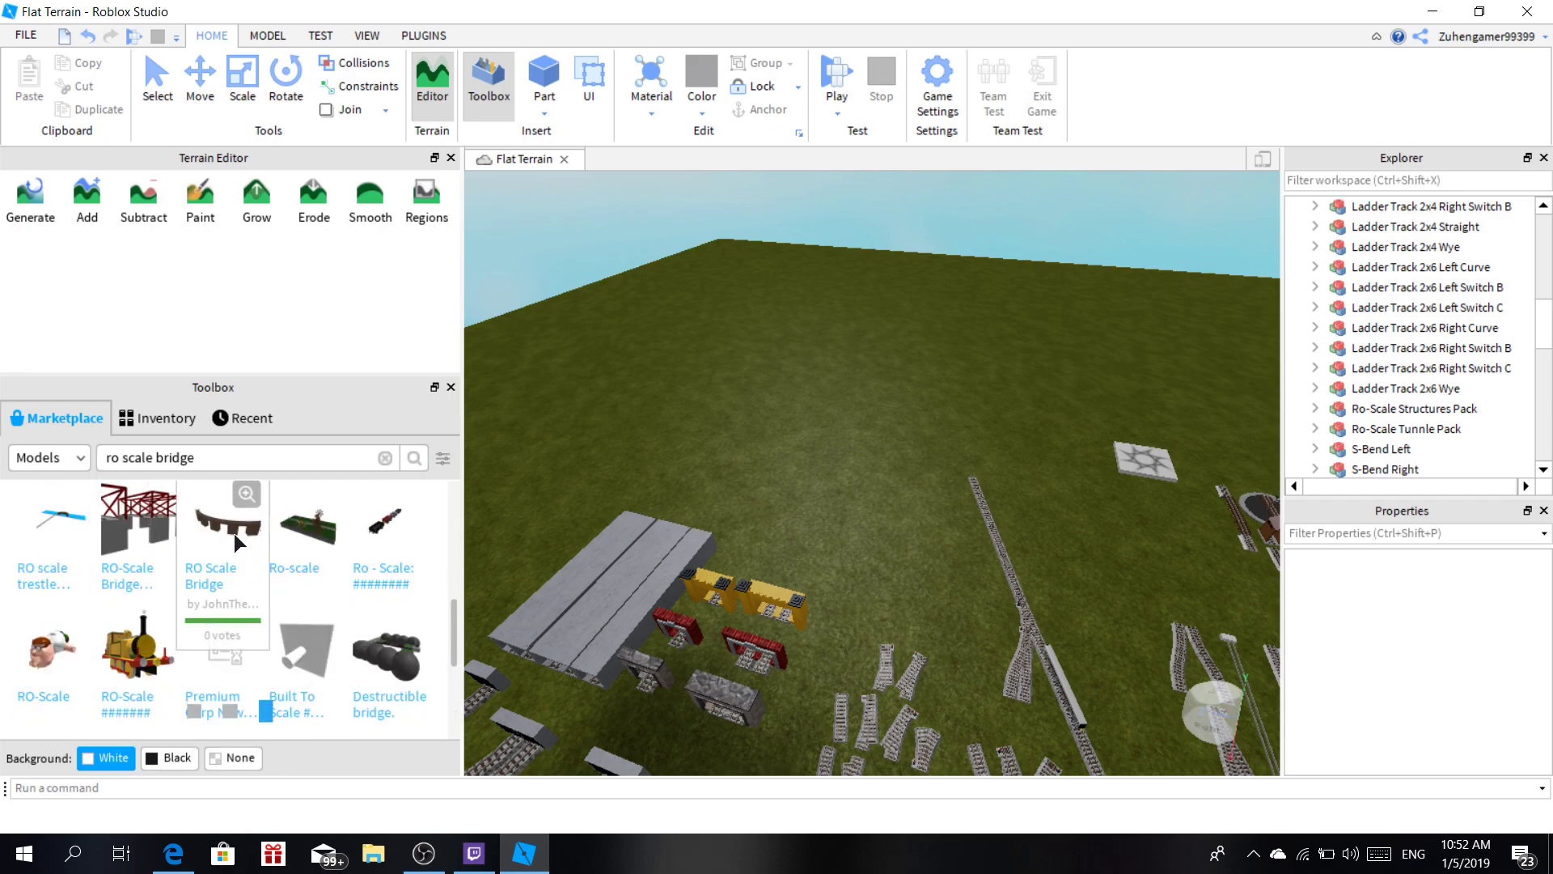
{"action": "left_click", "coordinate": [240, 547]}
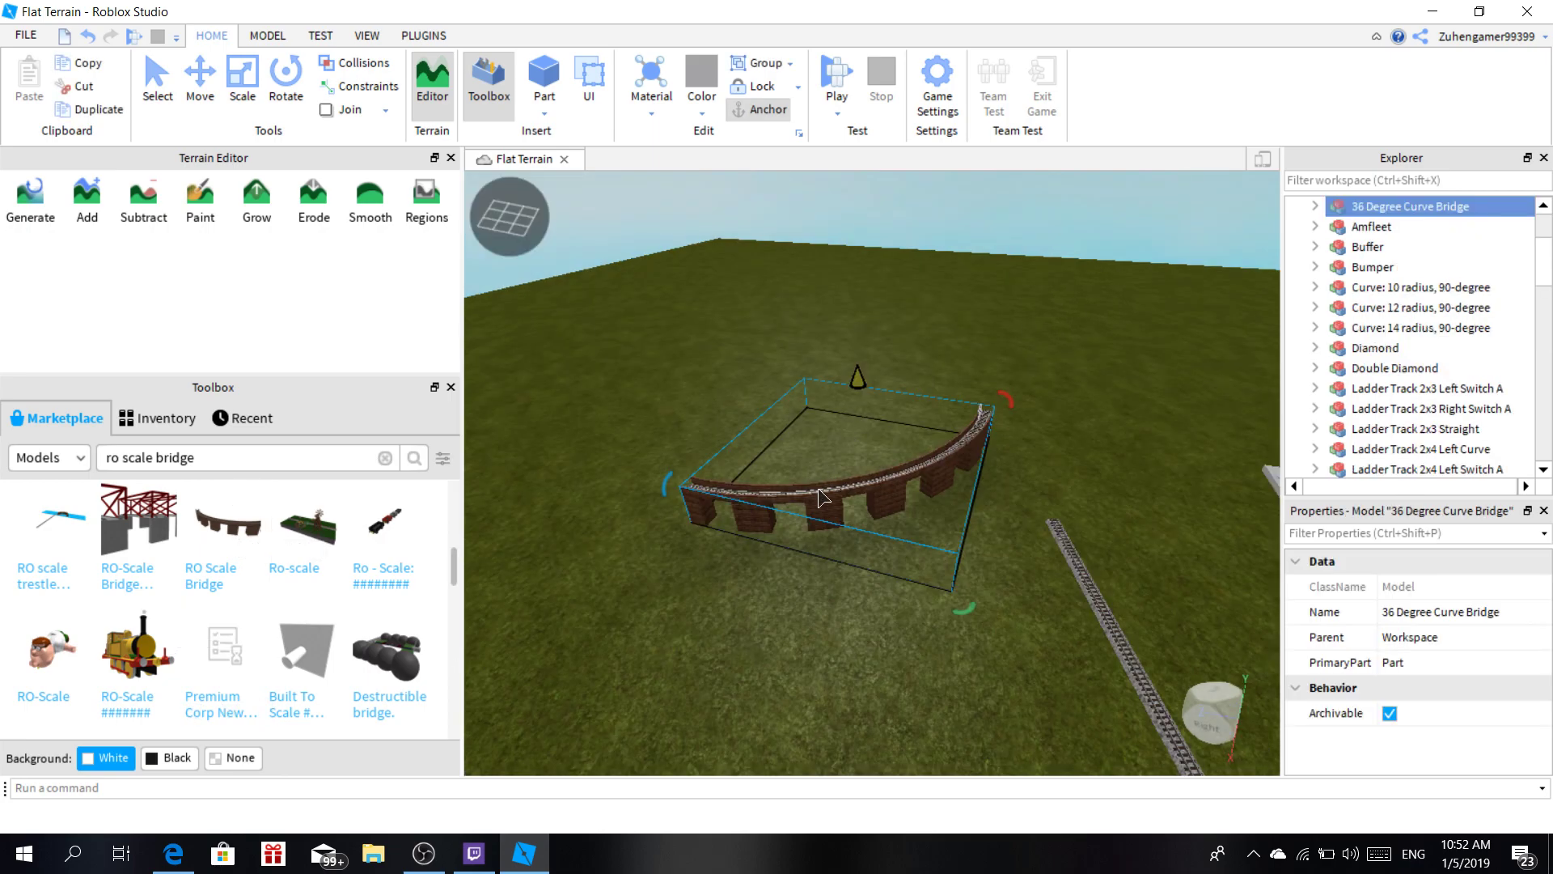
Insert the RO scale trestle model, look over its curved bridge, and delete it again.
{"action": "left_click", "coordinate": [73, 550]}
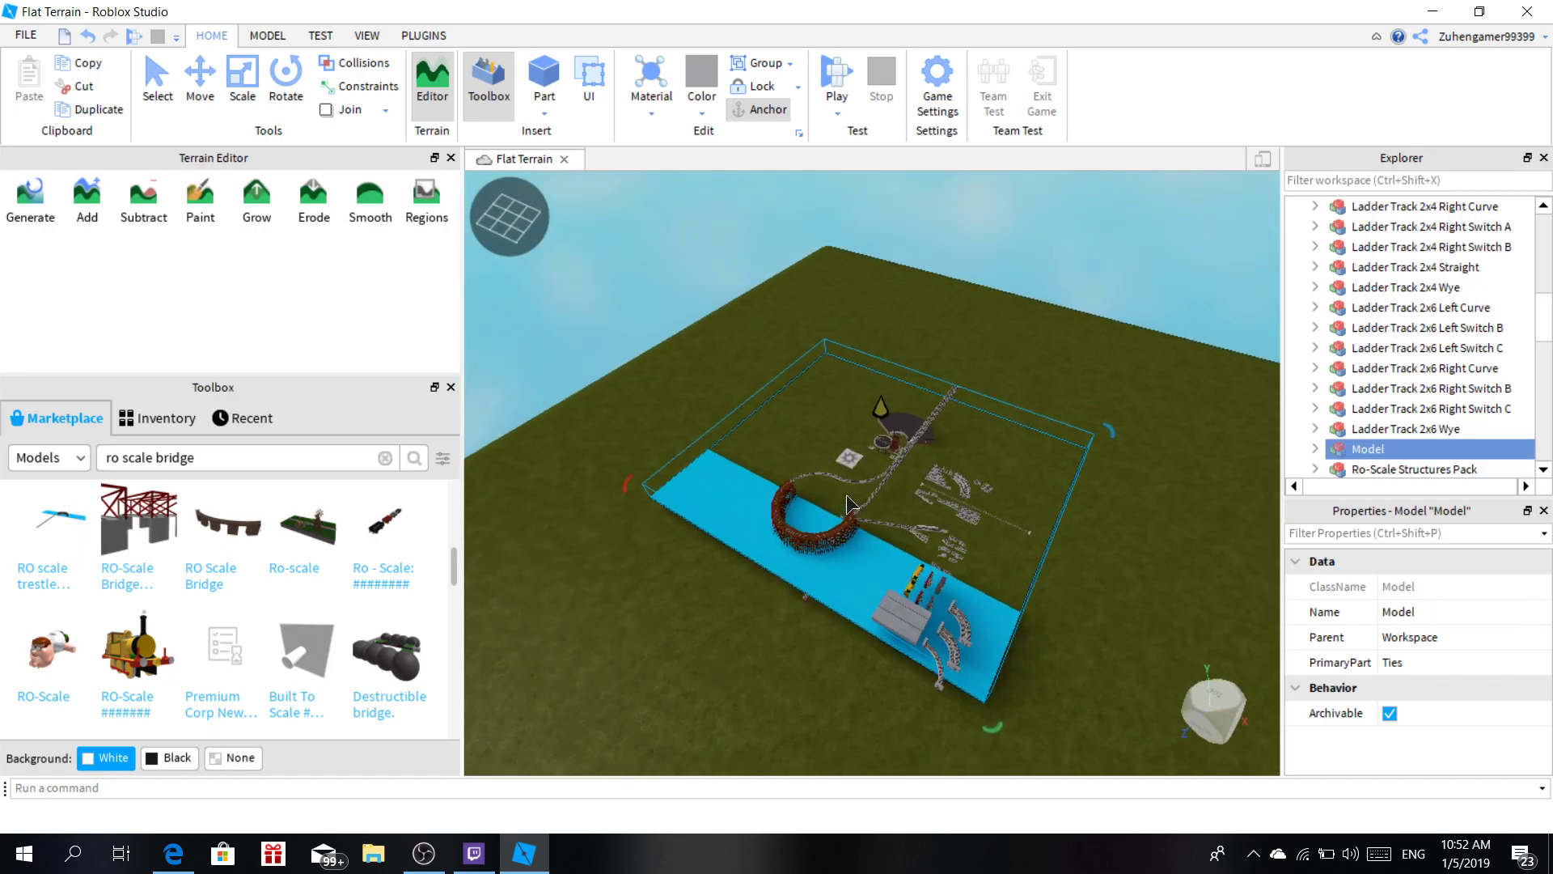
{"action": "scroll", "coordinate": [847, 503], "scroll_direction": "up", "scroll_amount": 10}
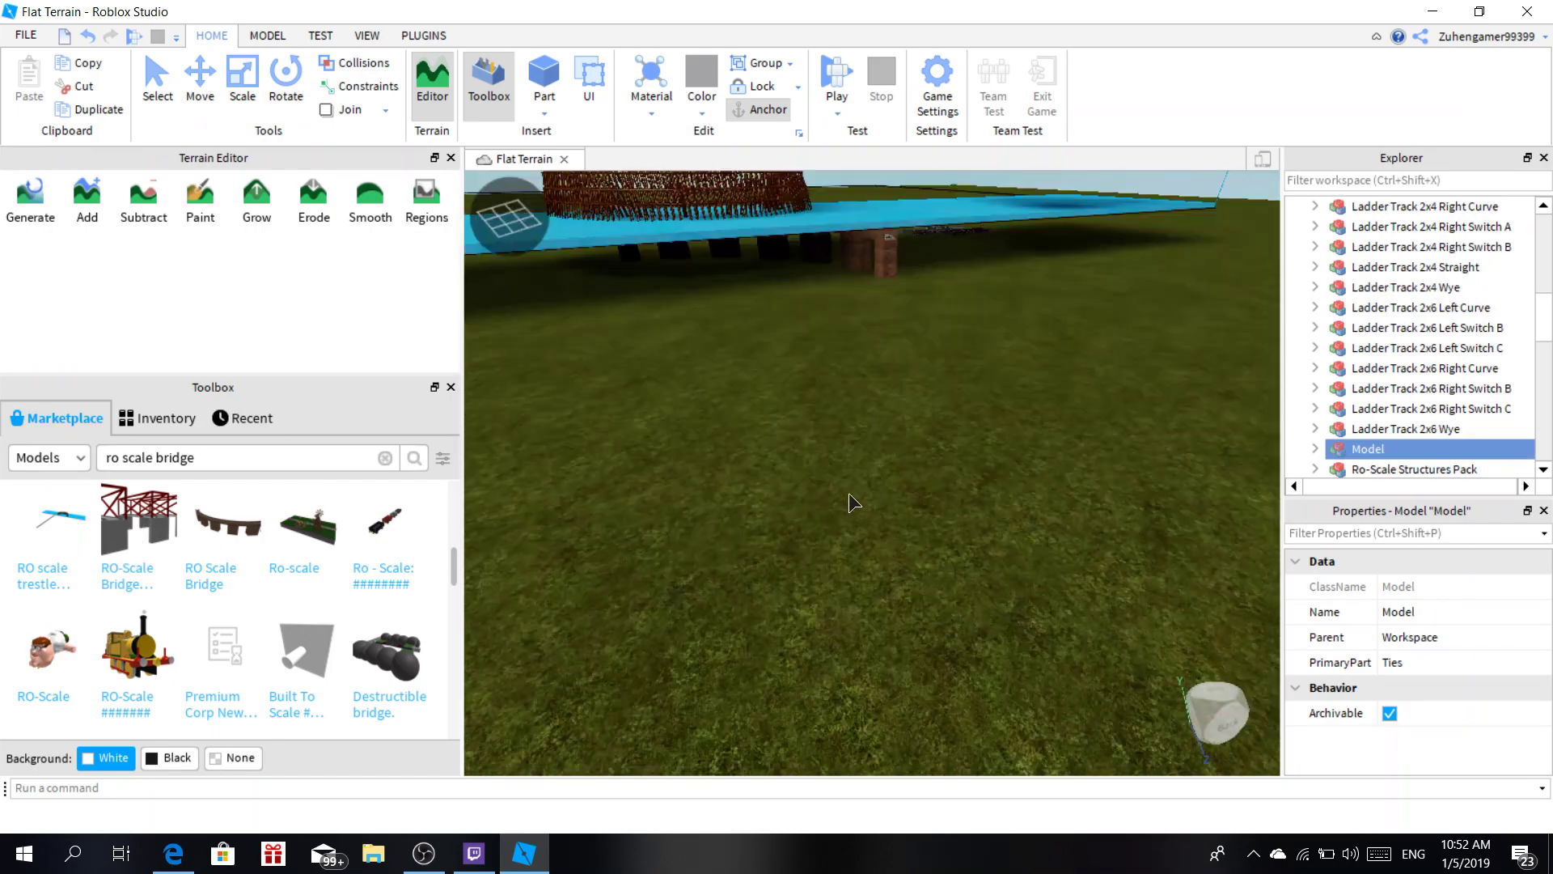
{"action": "right_click_drag", "start_coordinate": [849, 503], "coordinate": [951, 502]}
{"action": "key", "text": "w"}
{"action": "key", "text": "w"}
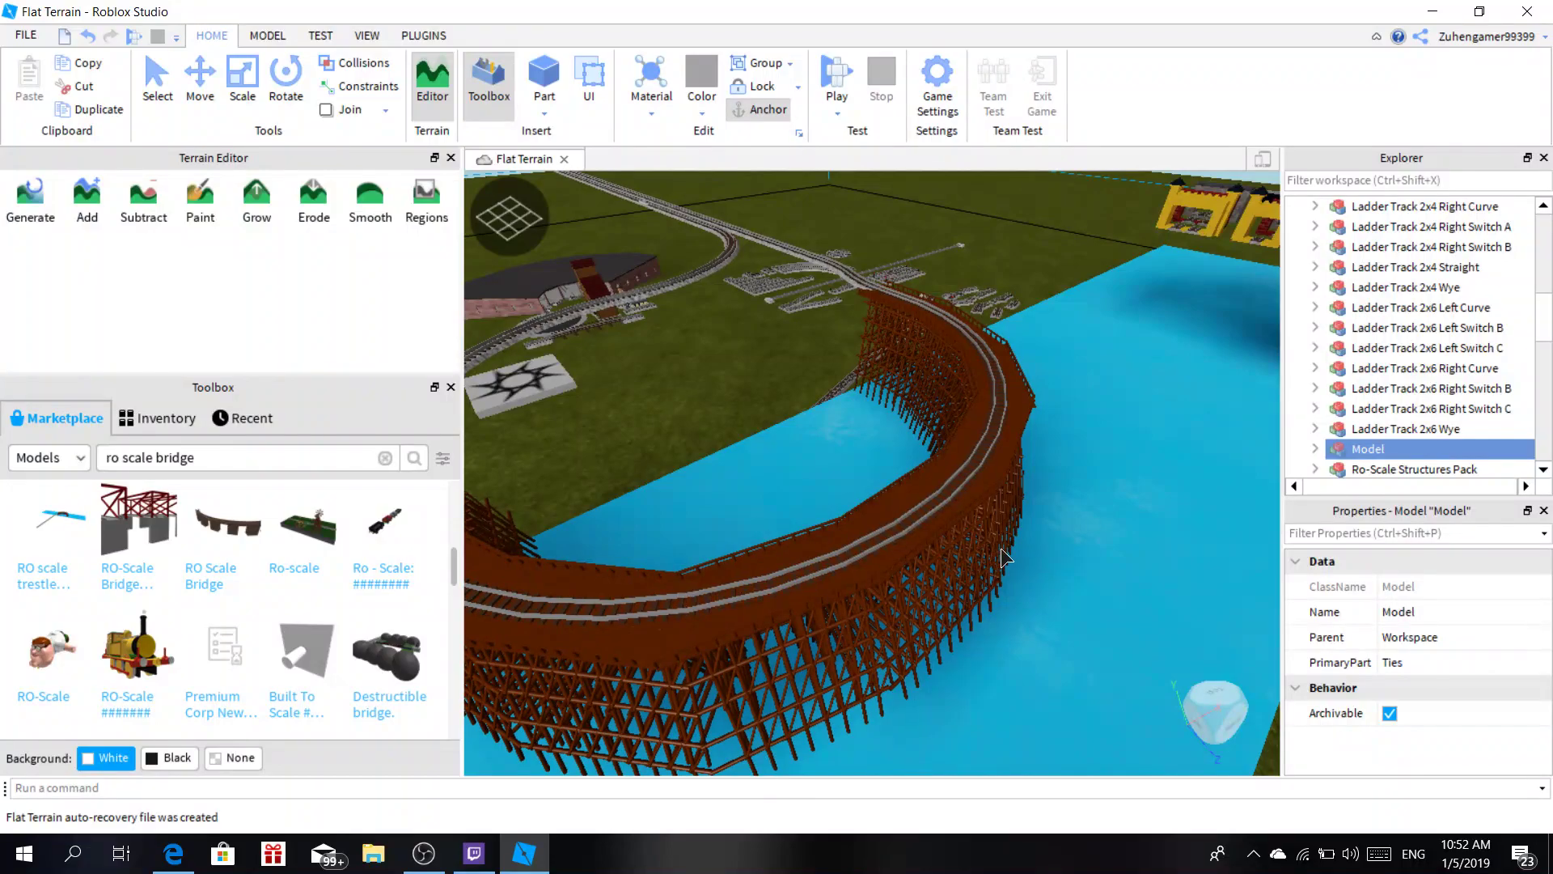
{"action": "right_click_drag", "start_coordinate": [1002, 547], "coordinate": [998, 551]}
{"action": "key", "text": "Delete"}
{"action": "scroll", "coordinate": [998, 551], "scroll_direction": "down", "scroll_amount": 6}
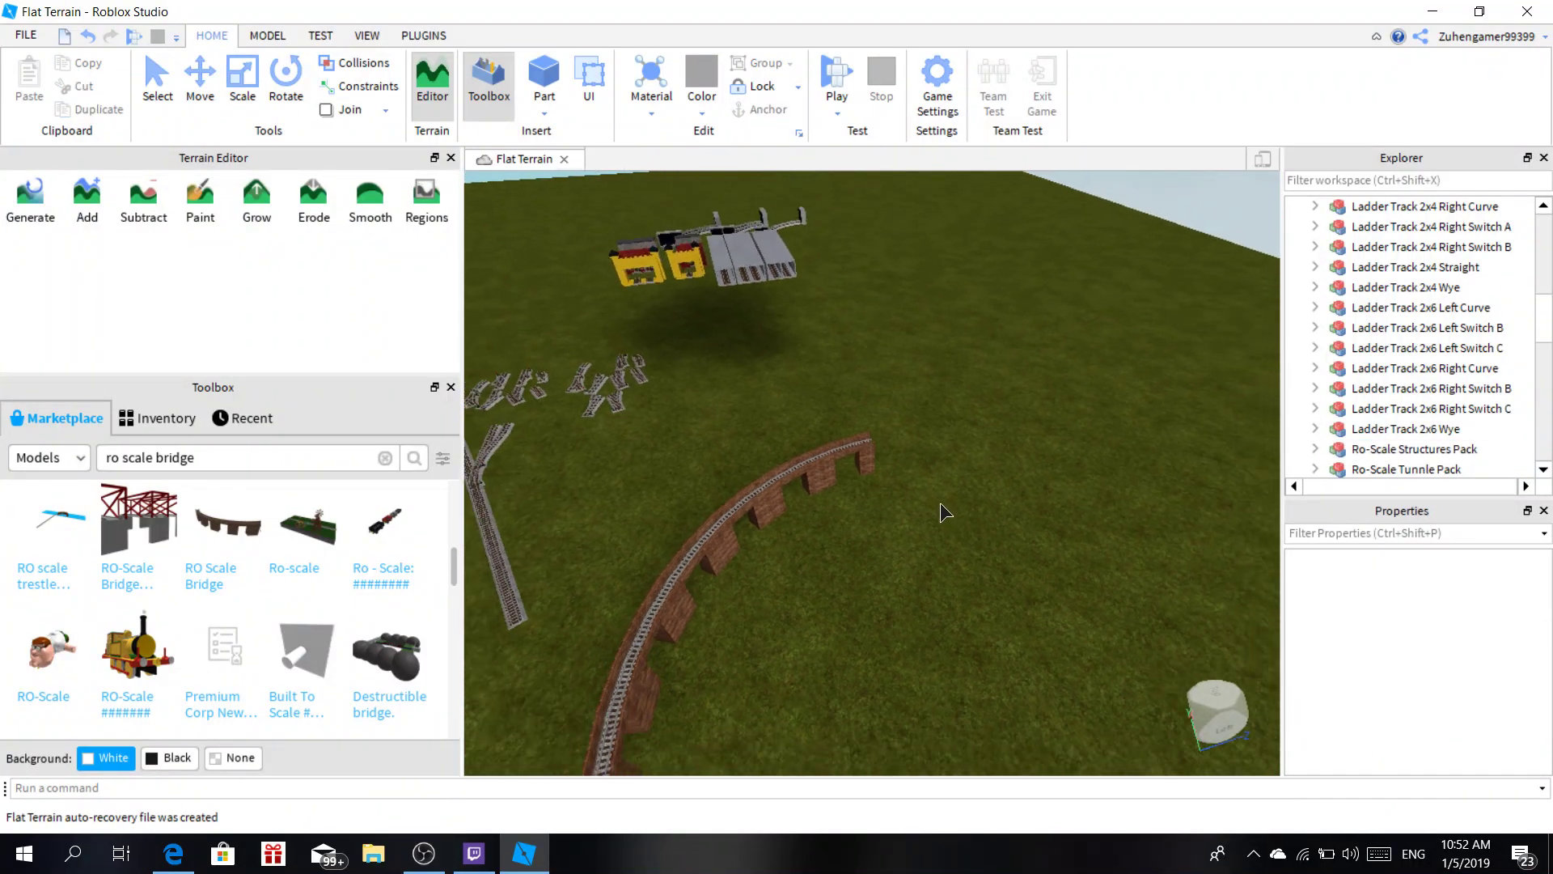
{"action": "right_click_drag", "start_coordinate": [1025, 485], "coordinate": [1025, 527]}
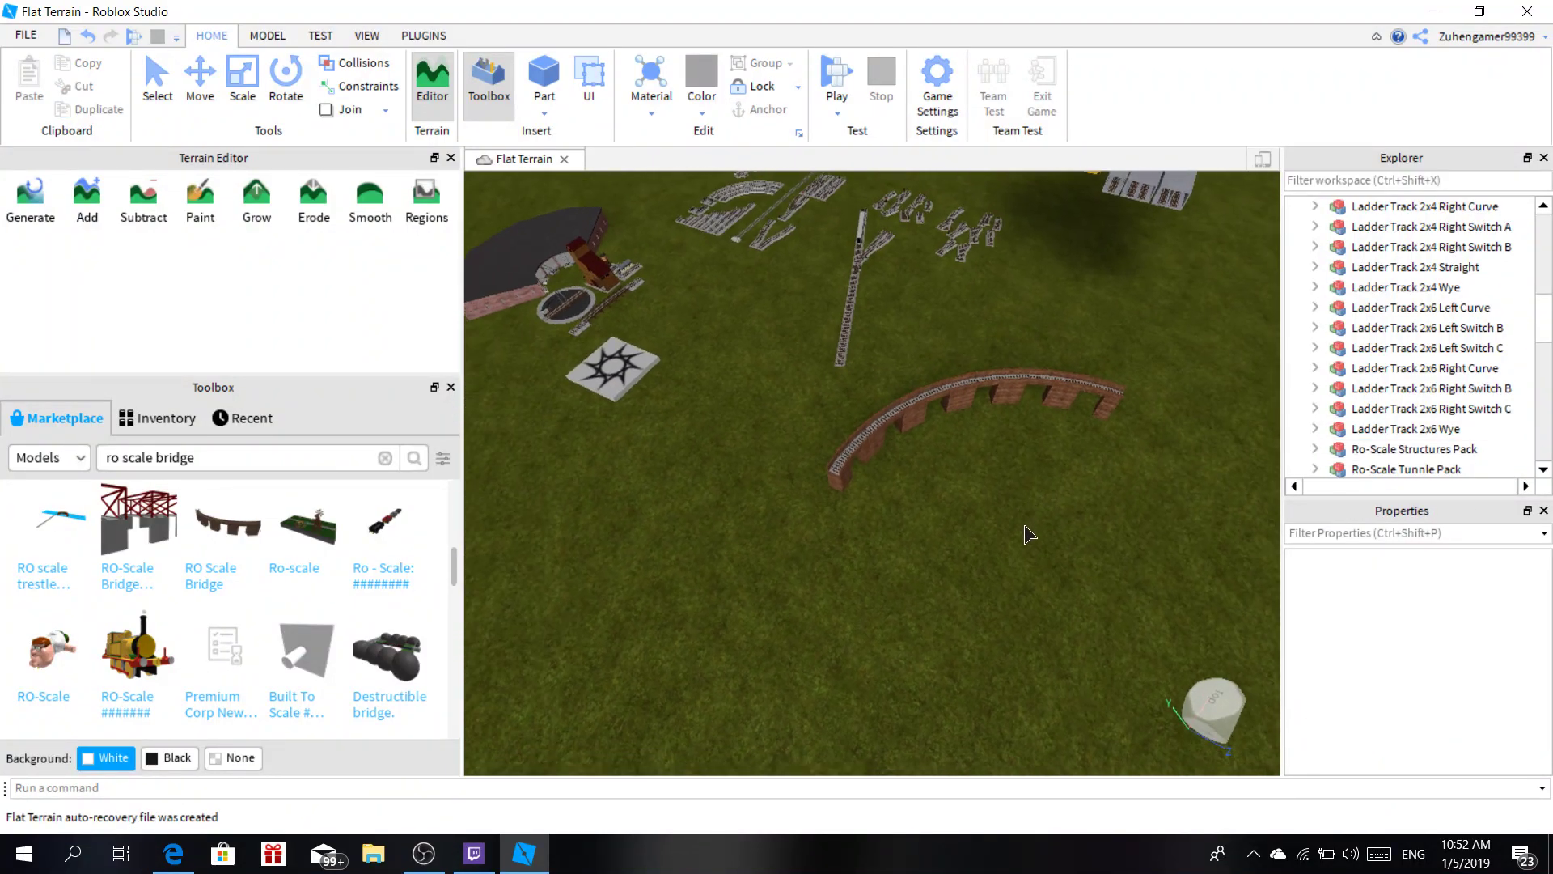